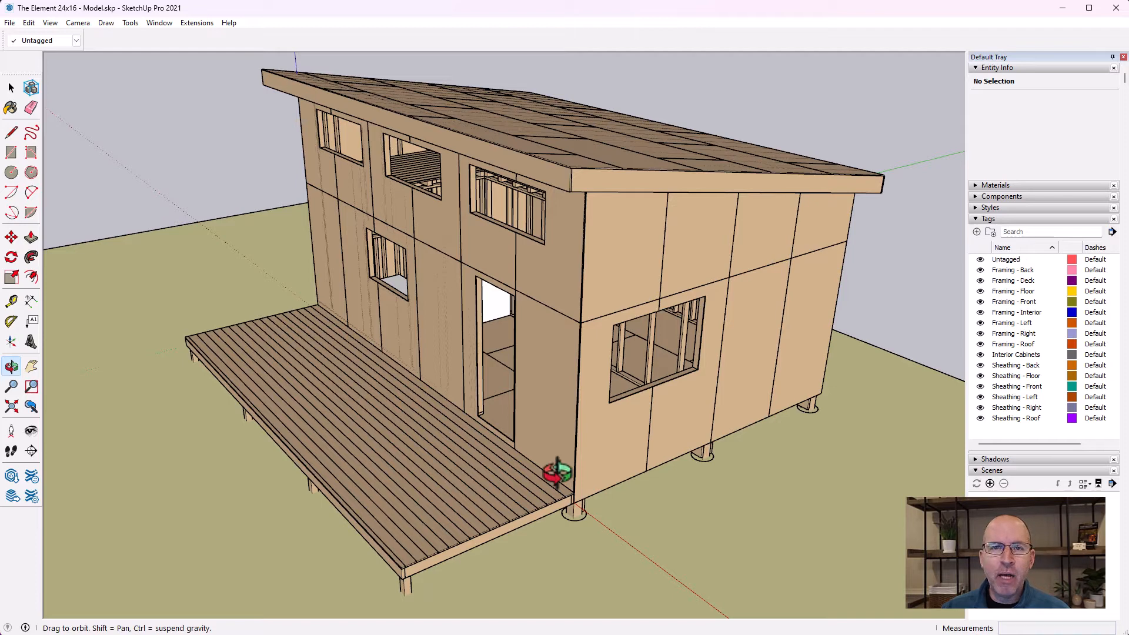
Measure the height of the front door opening.
left_click(12, 301)
left_click(483, 411)
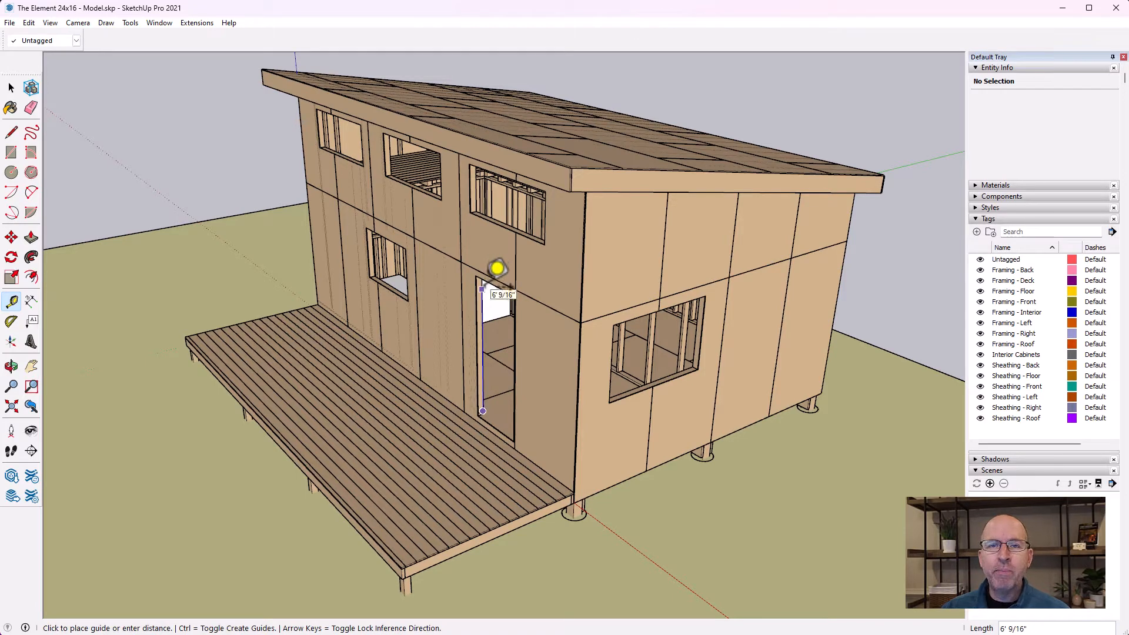
left_click(497, 268)
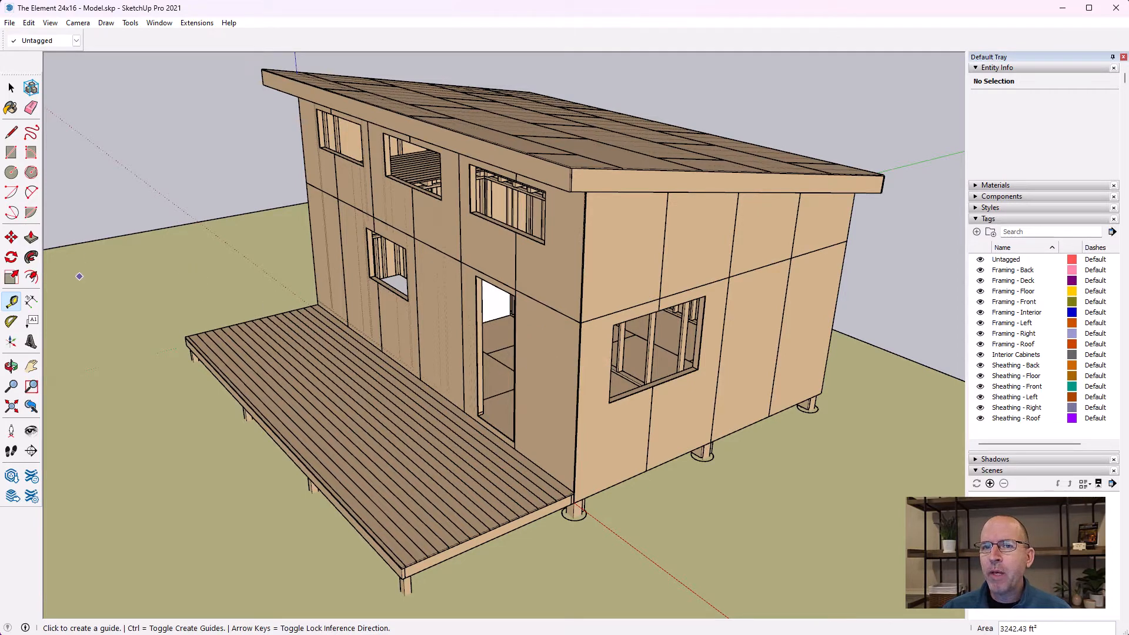
Hide the Sheathing - Right and Framing - Right tags to expose the interior from the right side.
left_click(12, 368)
left_click_drag(583, 356, 580, 396)
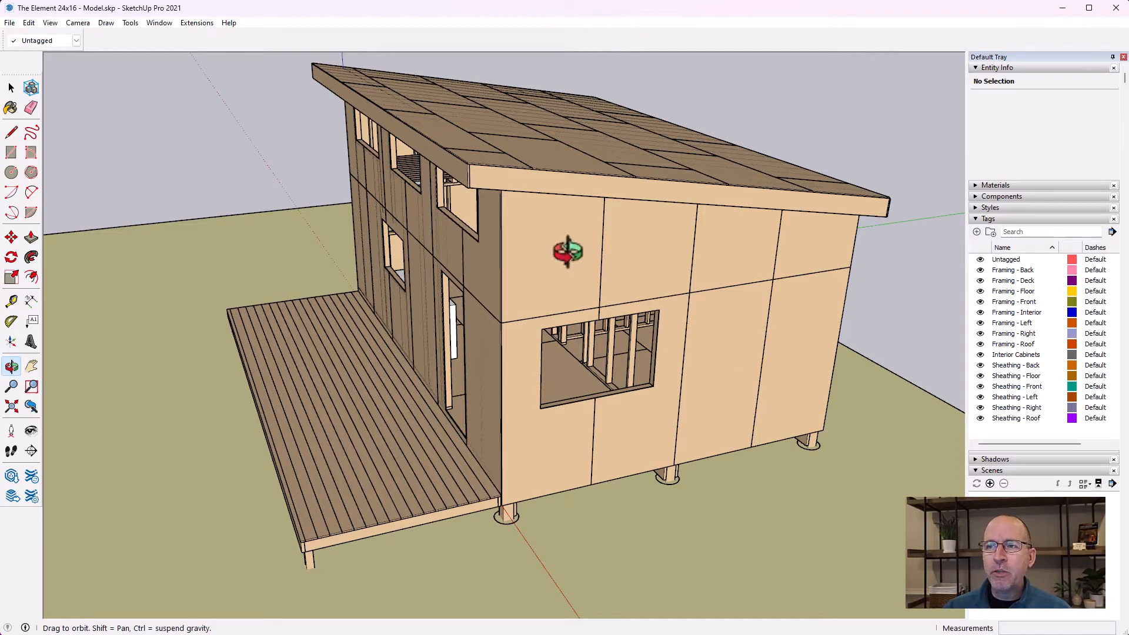
left_click_drag(575, 356, 572, 322)
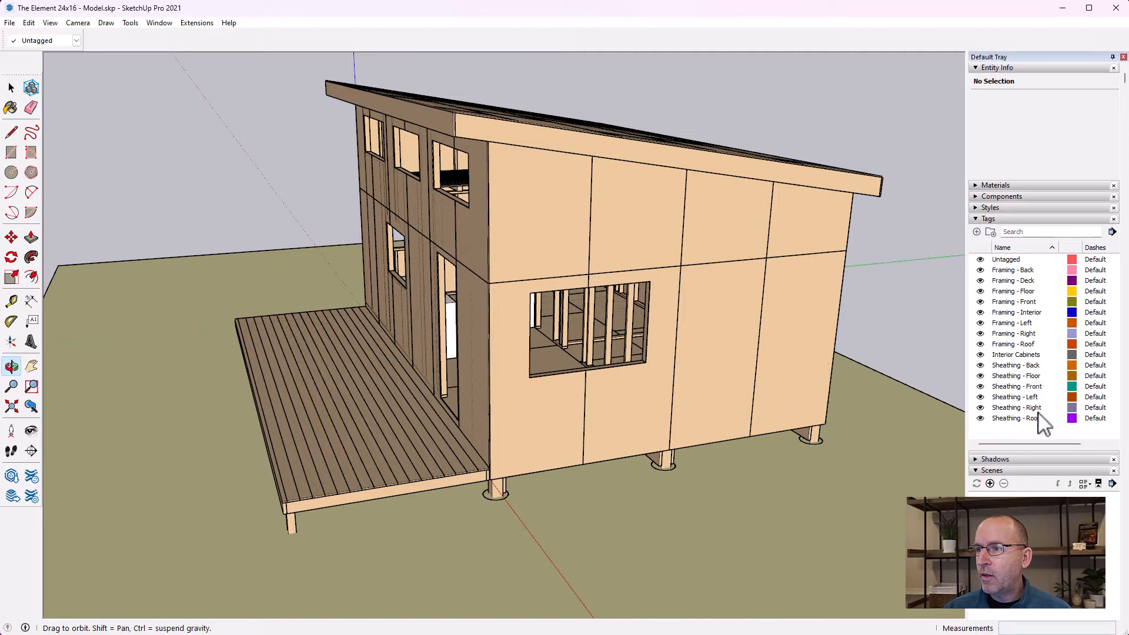
left_click(980, 407)
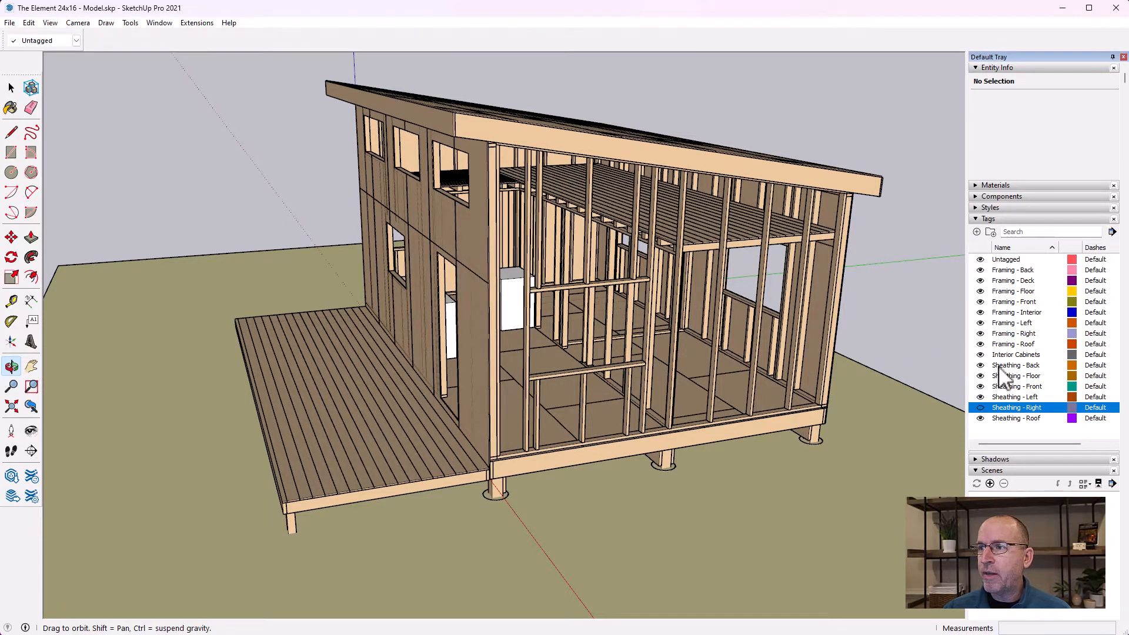
left_click(981, 333)
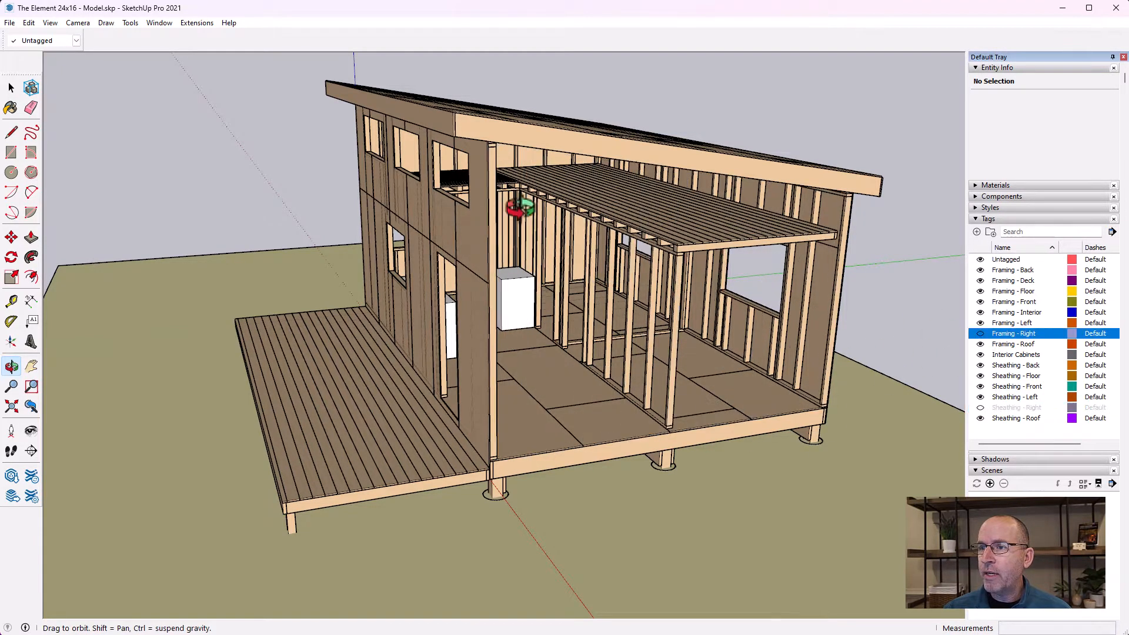
left_click_drag(669, 319, 605, 323)
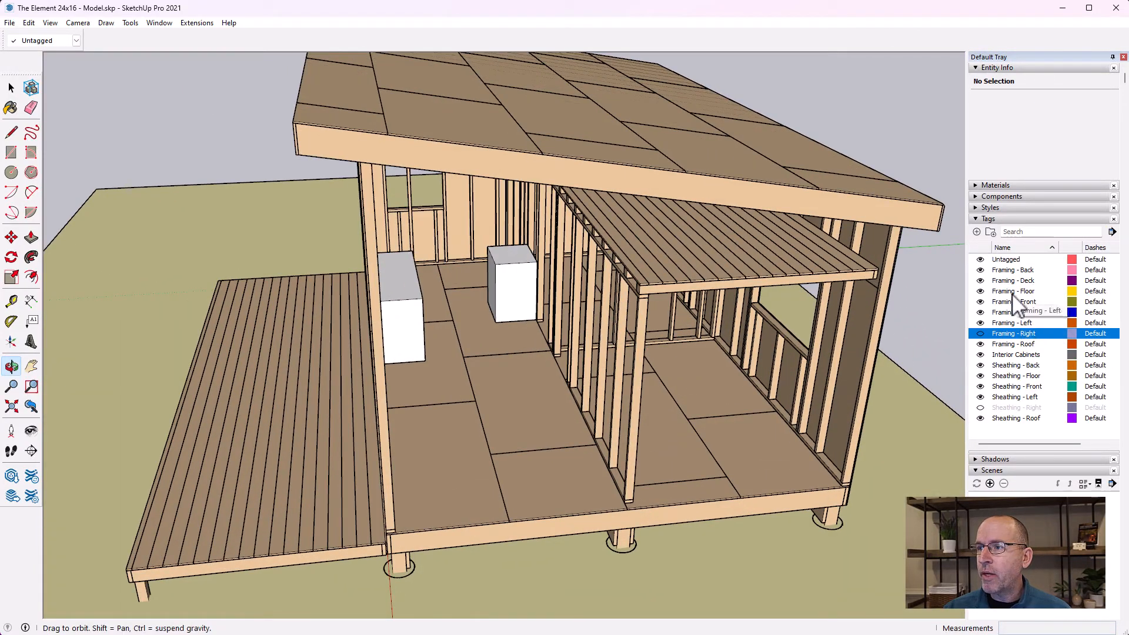
Hide the Framing - Roof and Sheathing - Roof tags and view the interior from above.
left_click(980, 344)
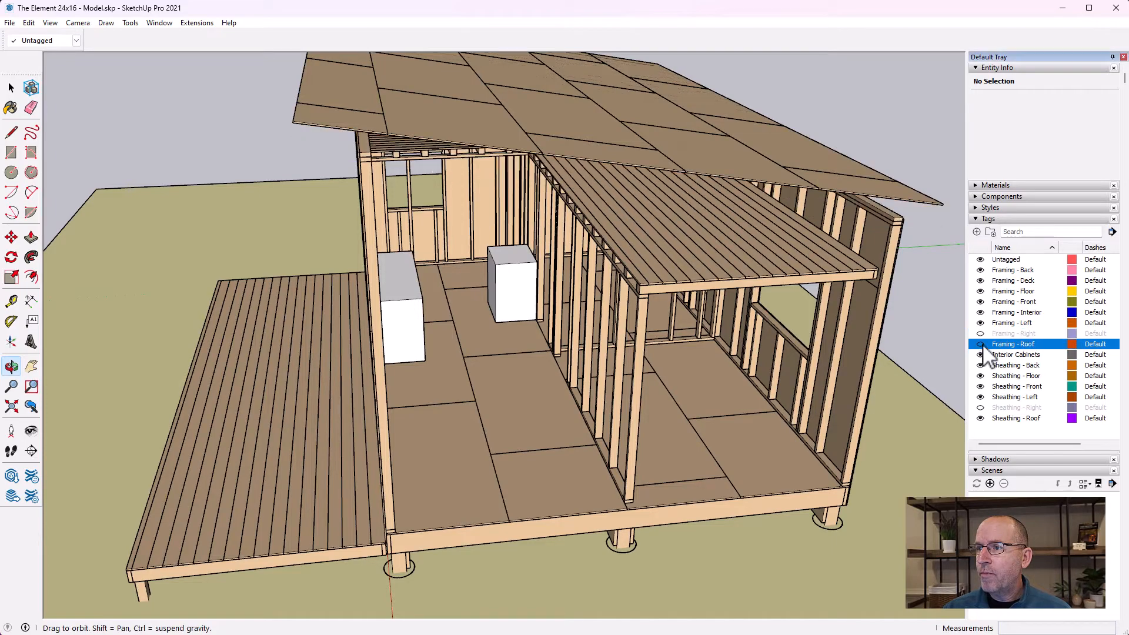
left_click(980, 418)
left_click_drag(674, 266, 531, 193)
left_click_drag(531, 242, 447, 411)
left_click_drag(633, 414, 710, 363)
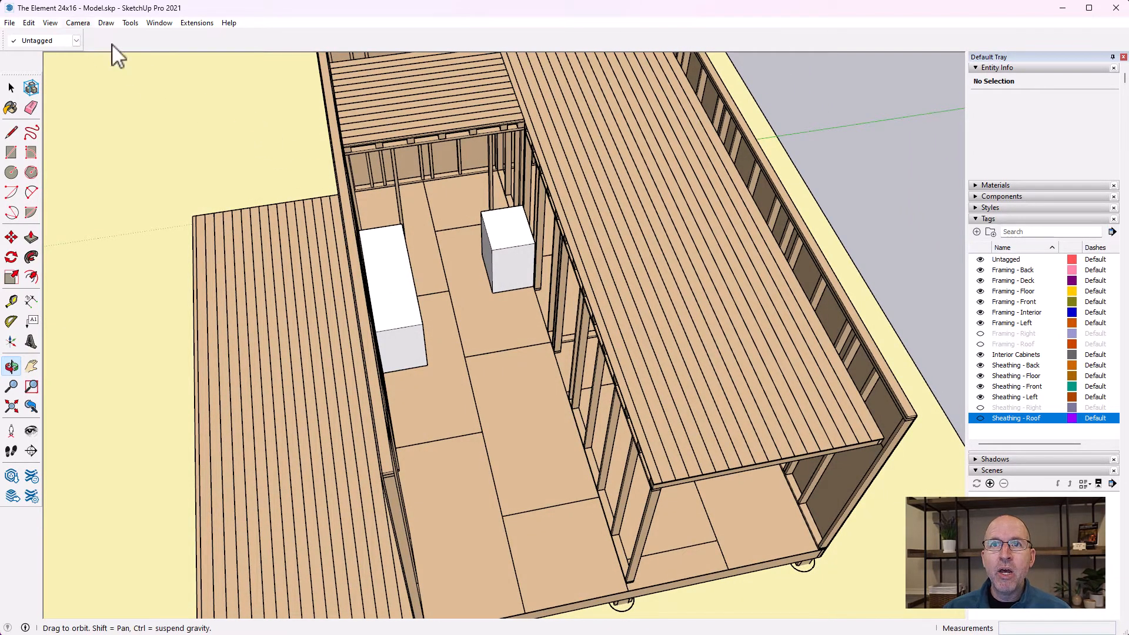
Select one board of the loft floor and bring up the commands available for that component.
right_click(597, 244)
left_click(588, 219)
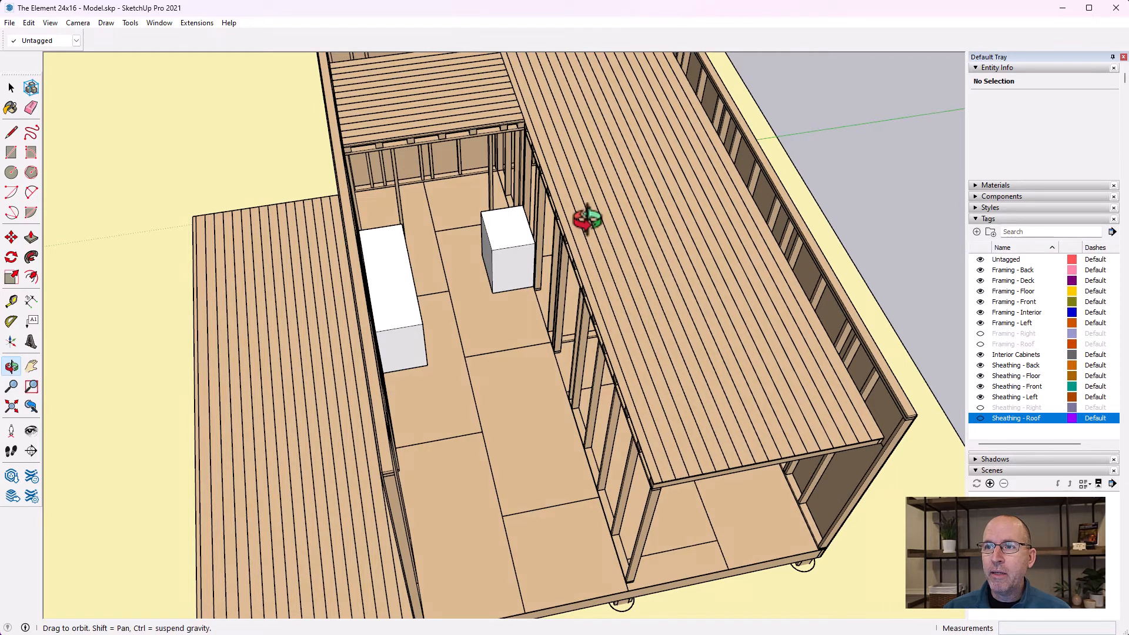
left_click(10, 88)
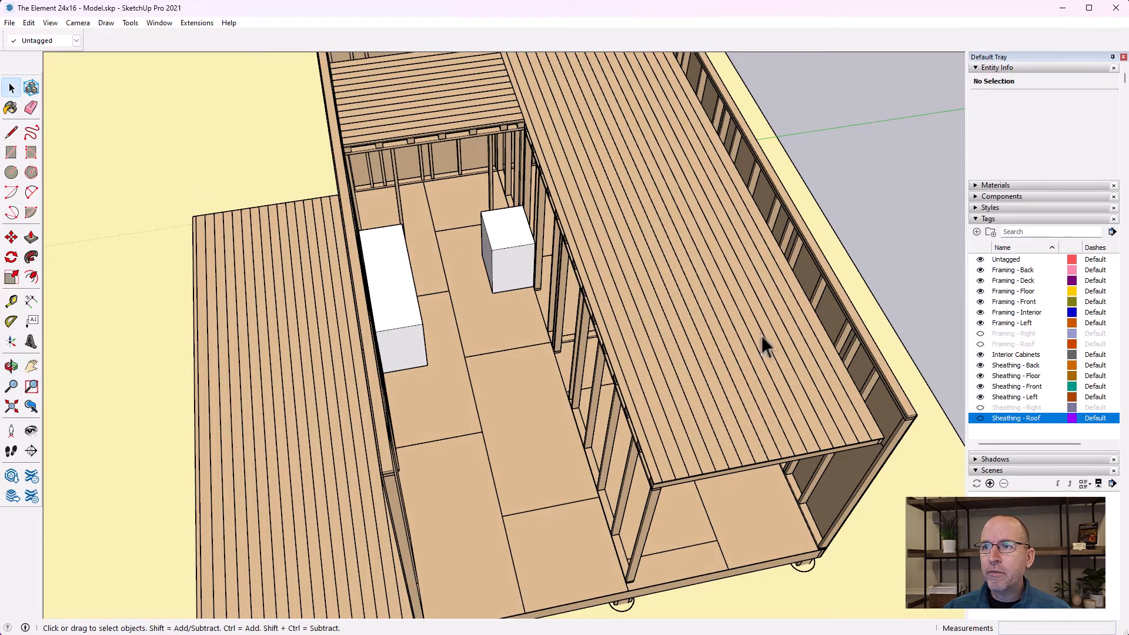
right_click(734, 341)
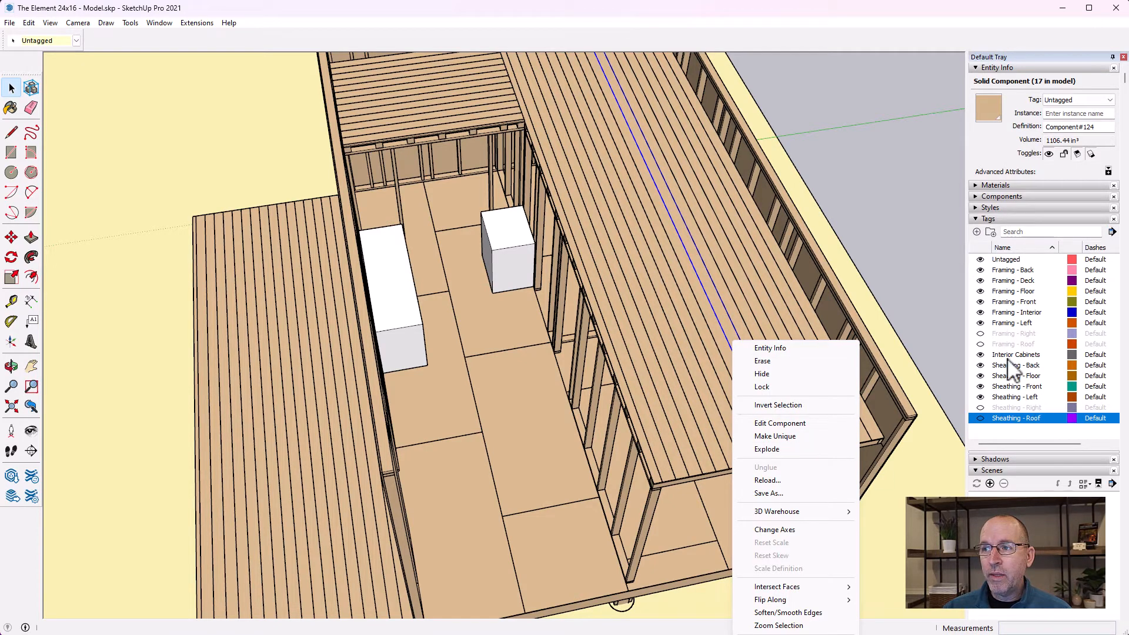
Show the Framing - Right and Framing - Roof tags again.
left_click(981, 334)
left_click(981, 345)
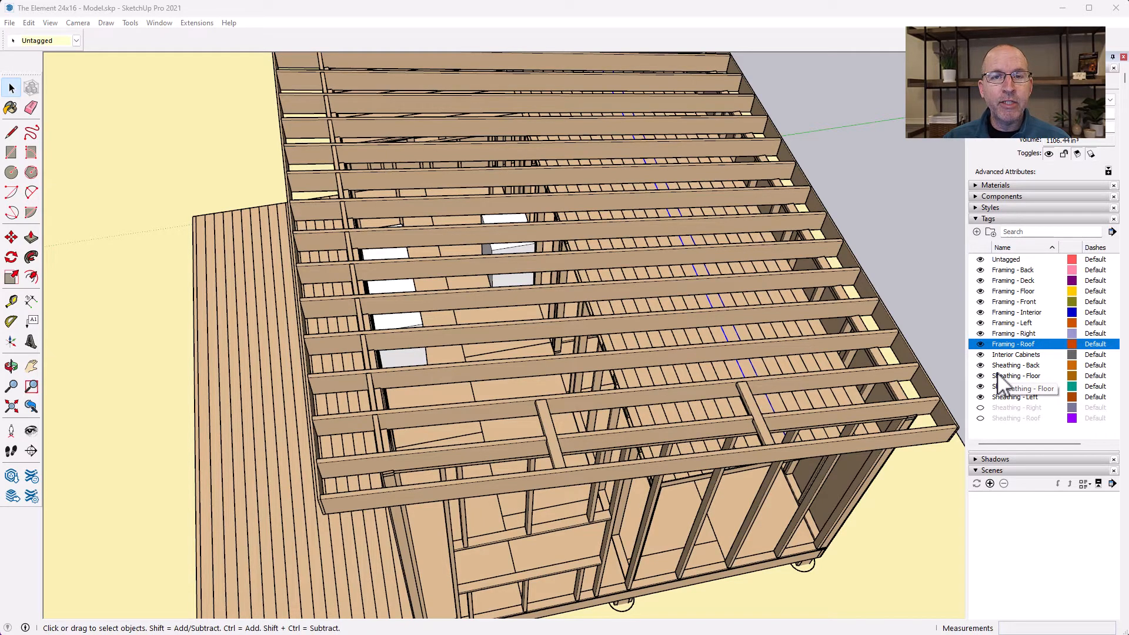
Add a tag named "Framing Measurement - Back" and copy its "Framing Measurement" prefix for reuse.
left_click(977, 232)
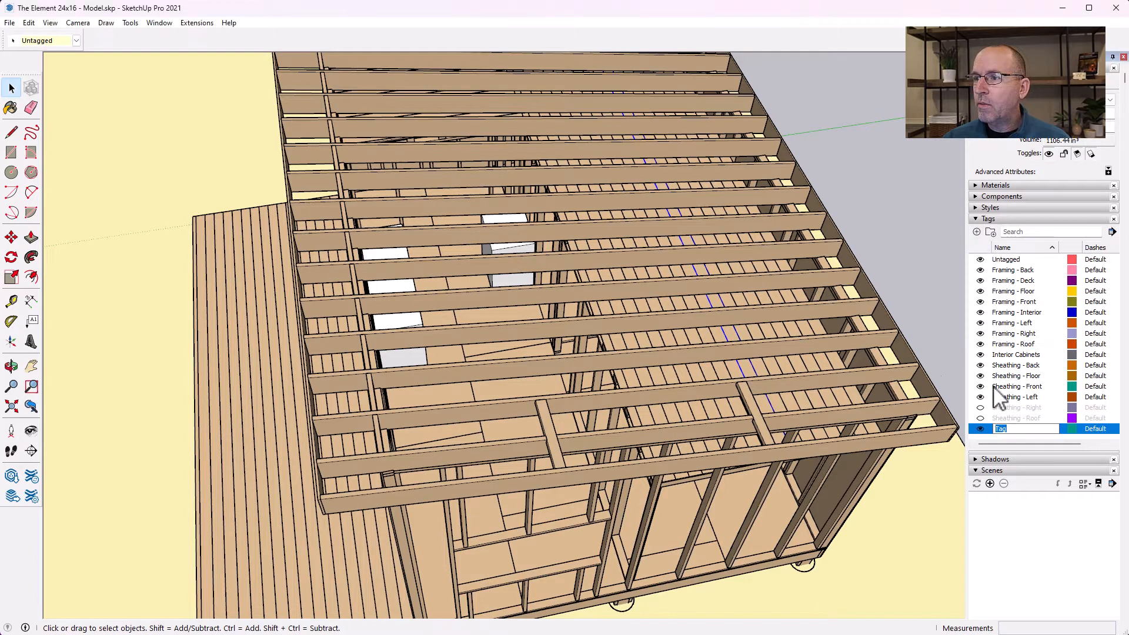
type("Framing Measurement")
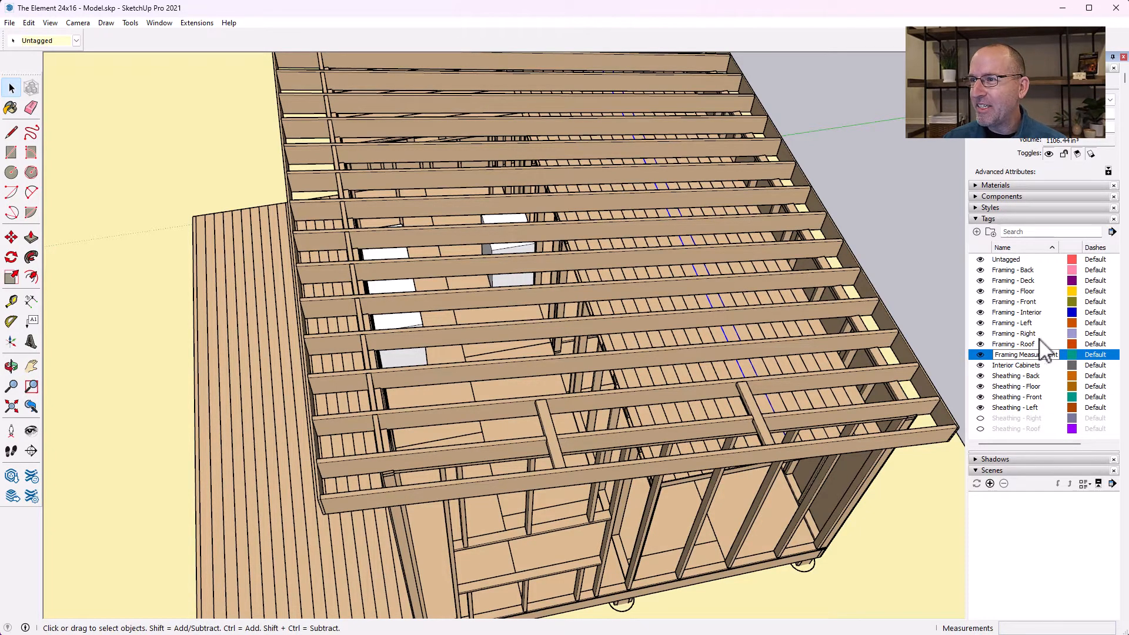
type("e")
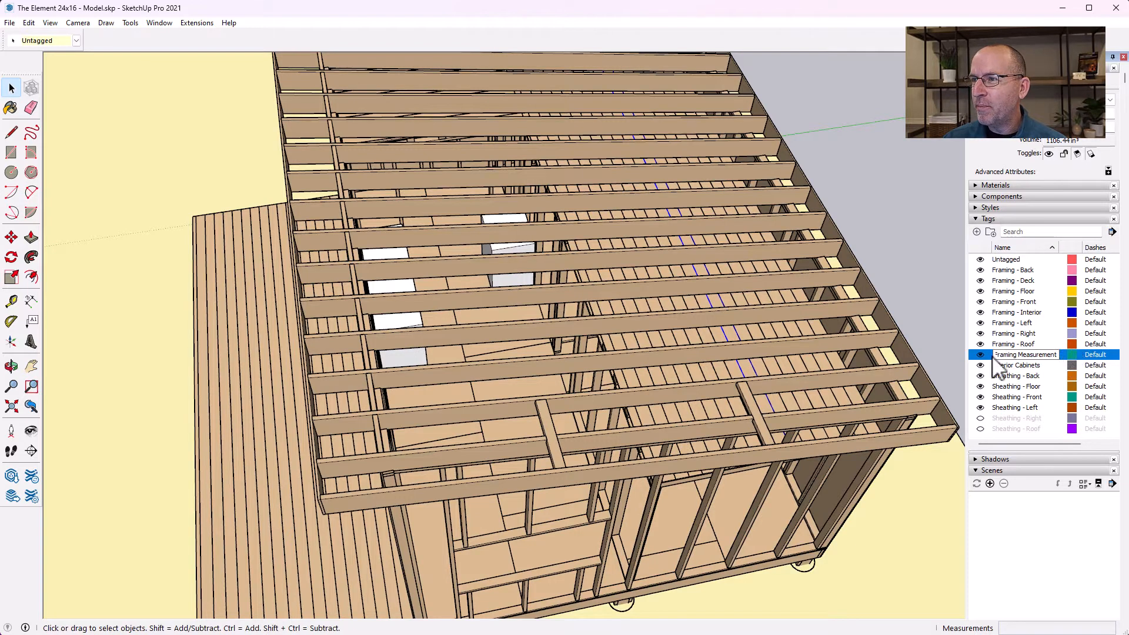
left_click_drag(1060, 357, 982, 346)
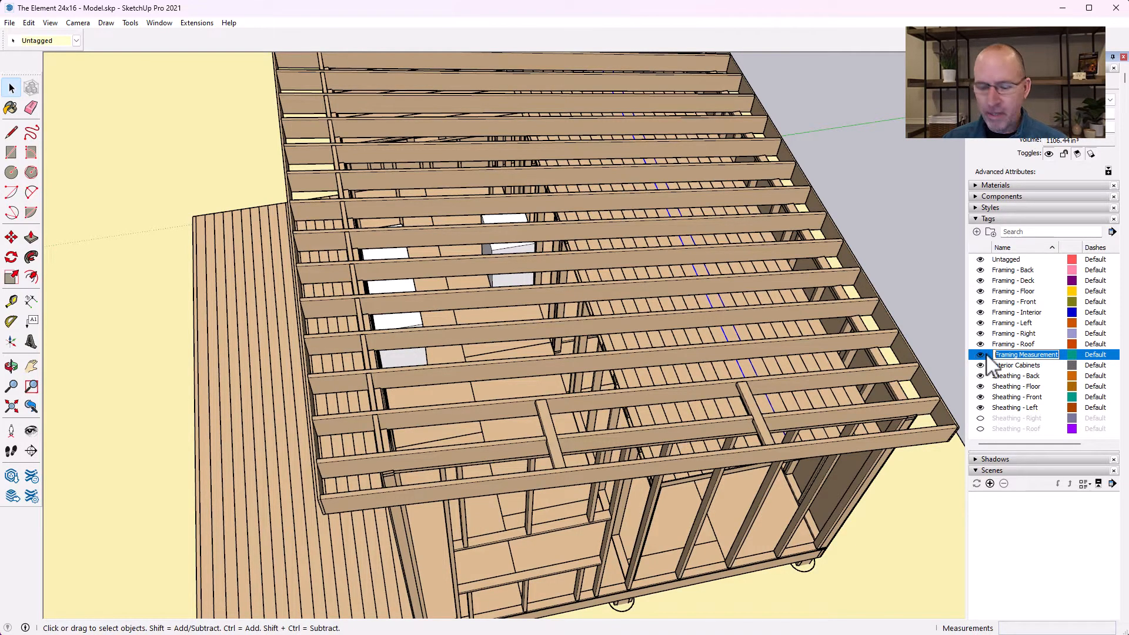
left_click(1057, 354)
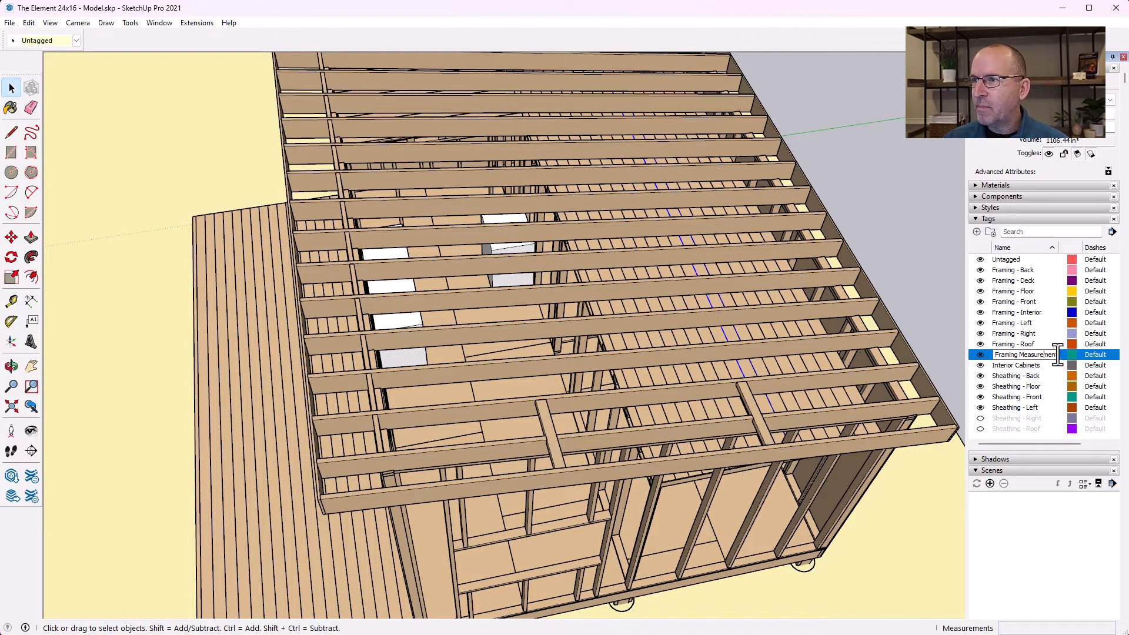
key("Right")
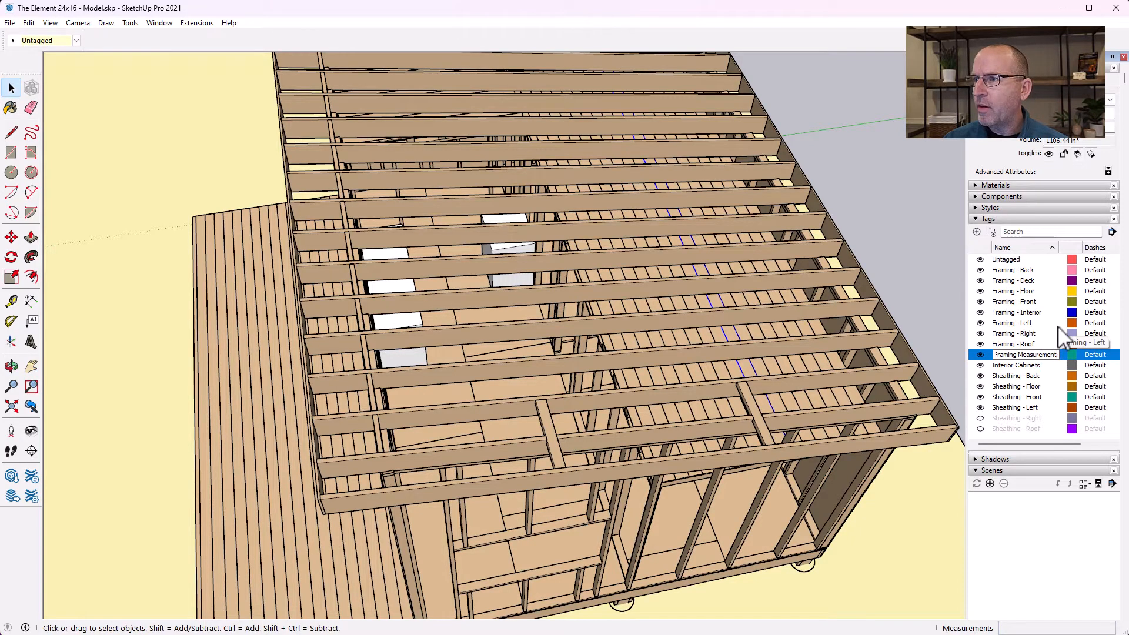
type("- Back")
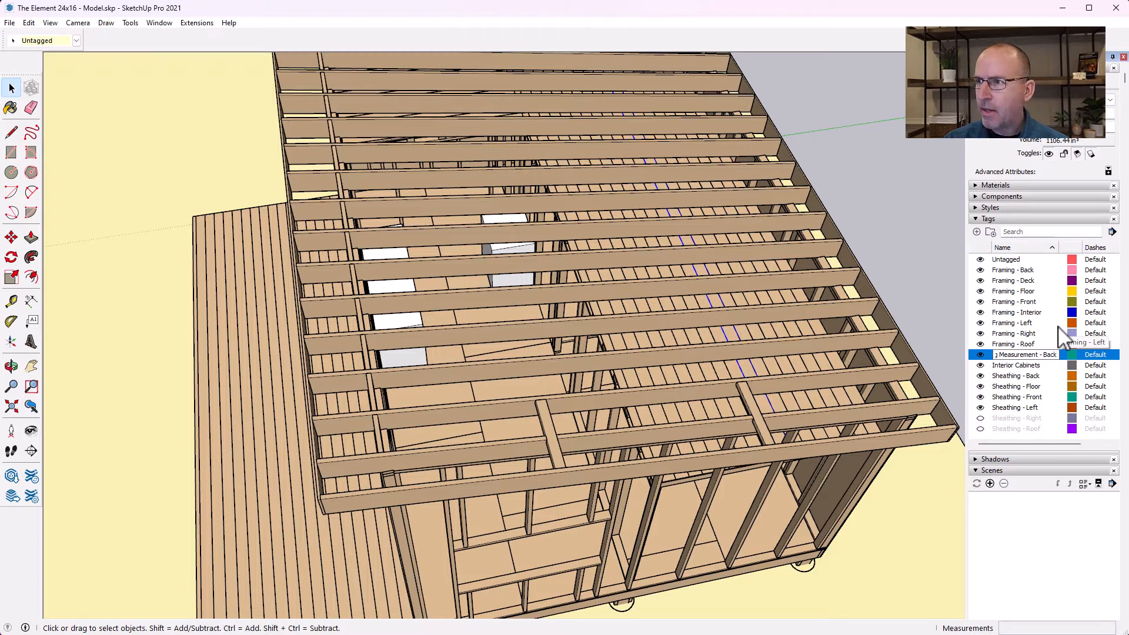
key("Return")
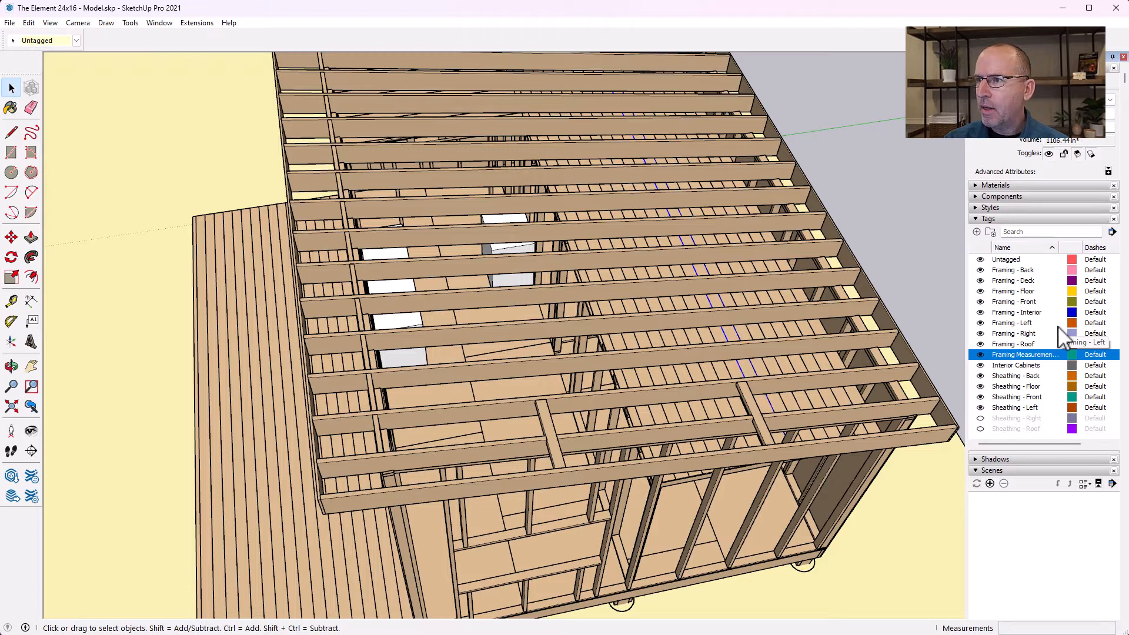
Add three more tags named "Framing Measurement - Deck", "Framing Measurement - Floor" and "Framing Measurement - Front".
left_click(977, 231)
type("Framing Measurement -")
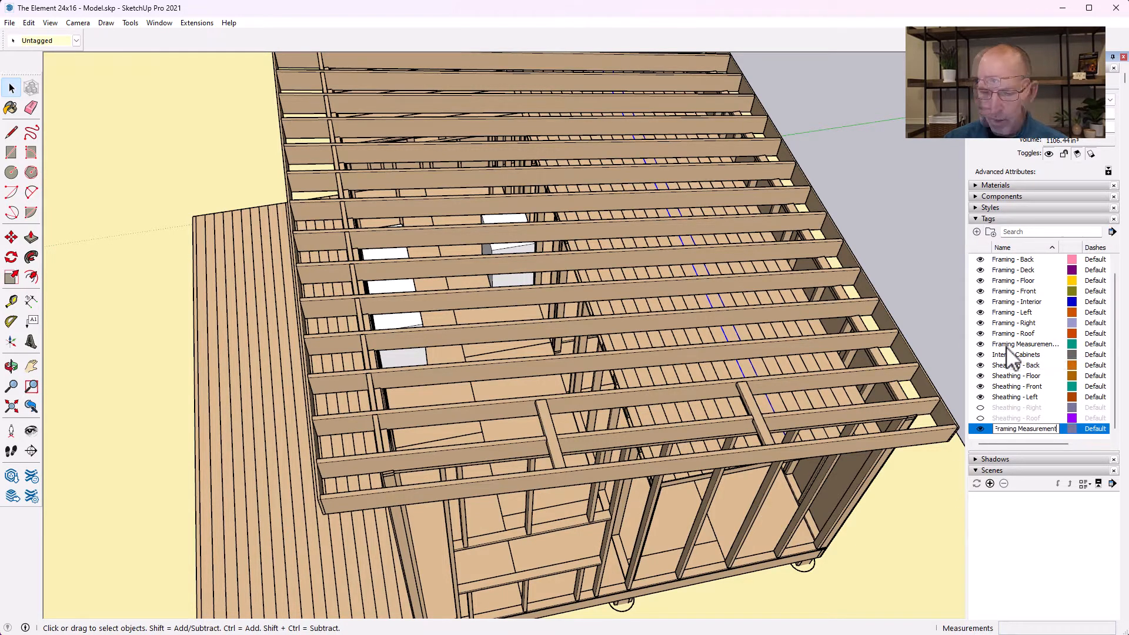
key("Return")
left_click(977, 232)
type("Framing Measurements")
key("Return")
left_click(977, 232)
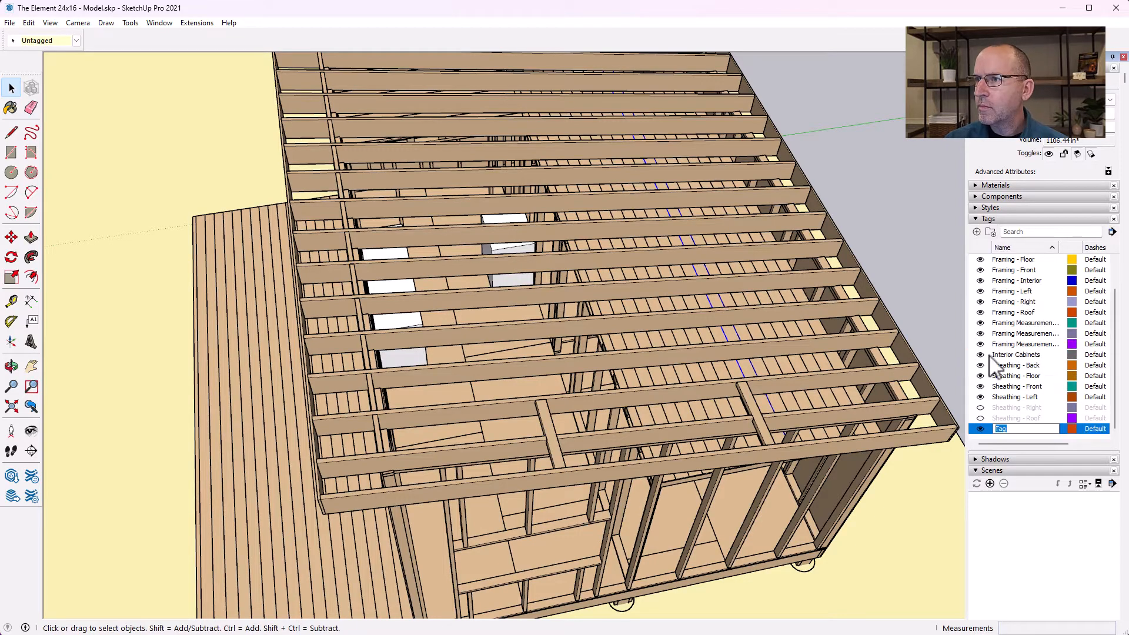
key("ctrl+v")
key("Return")
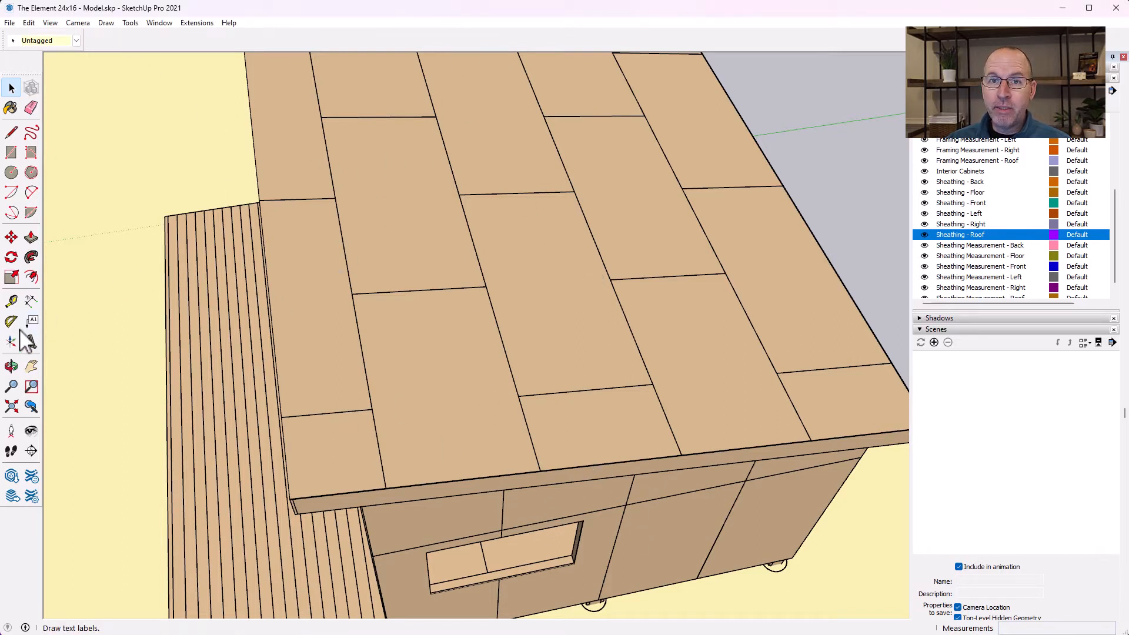
Set the camera to the standard Front view and centre the house's front elevation in it.
left_click(11, 368)
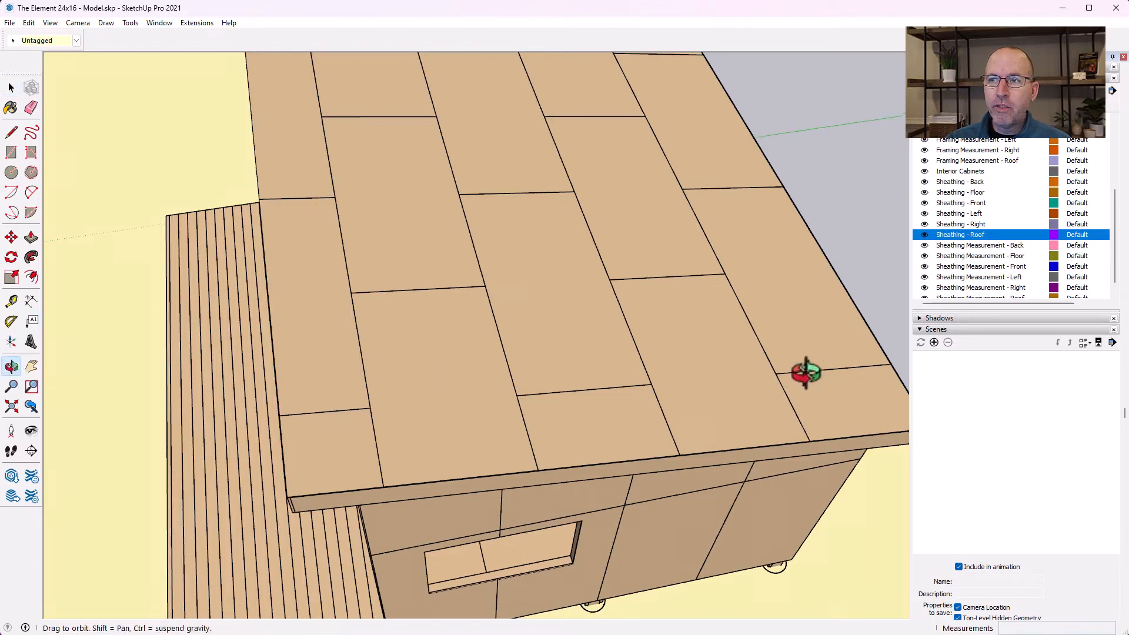
left_click_drag(807, 373, 507, 346)
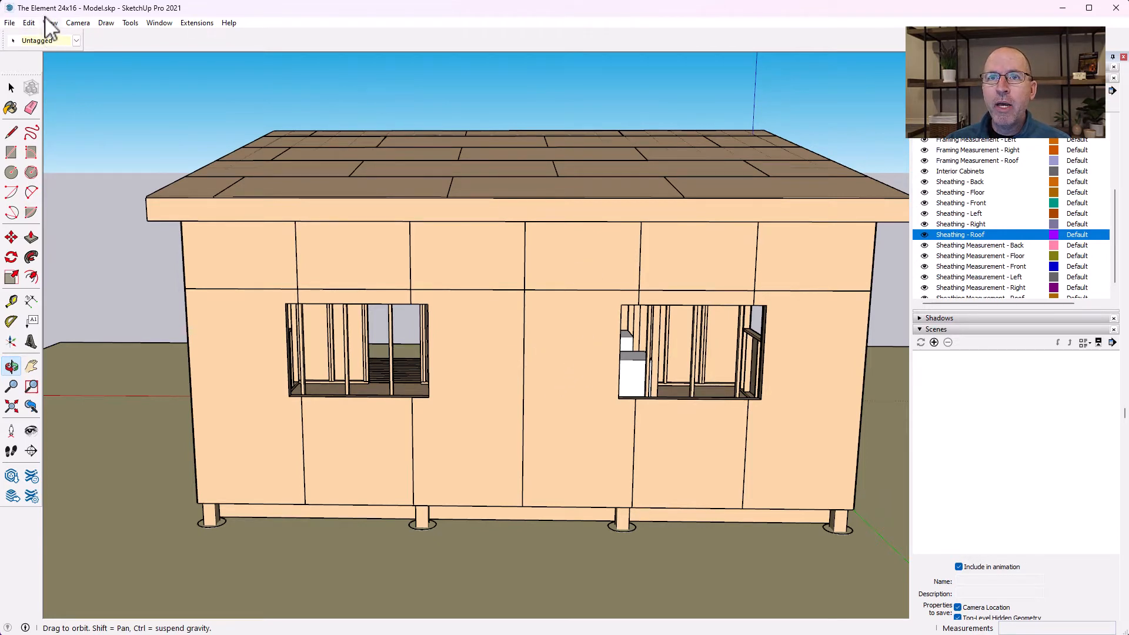
left_click(82, 24)
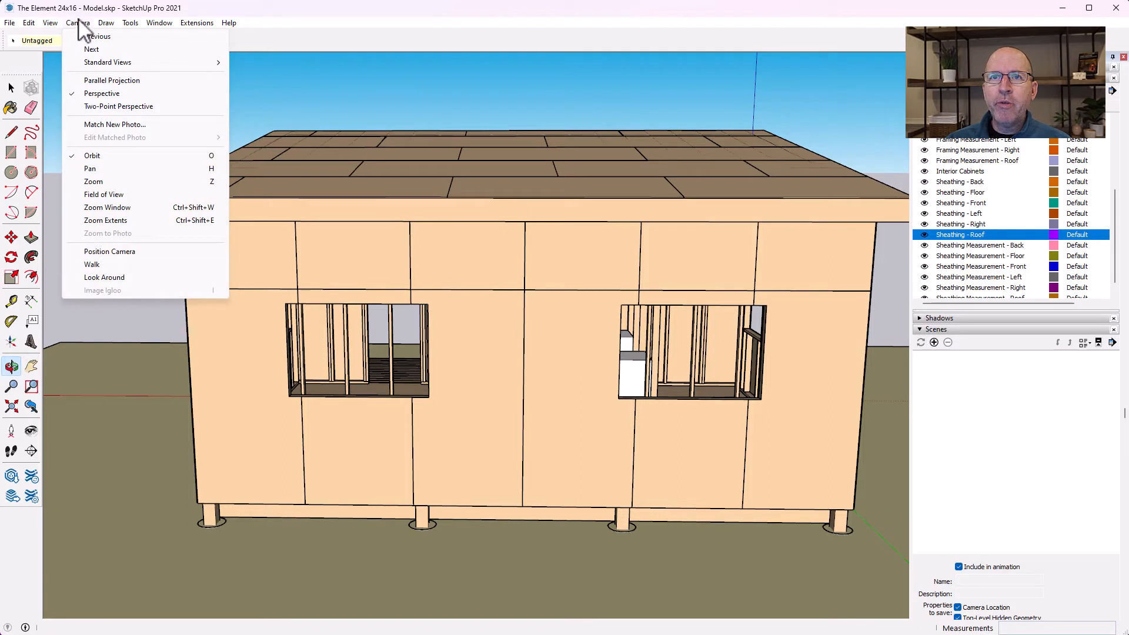
mouse_move(115, 64)
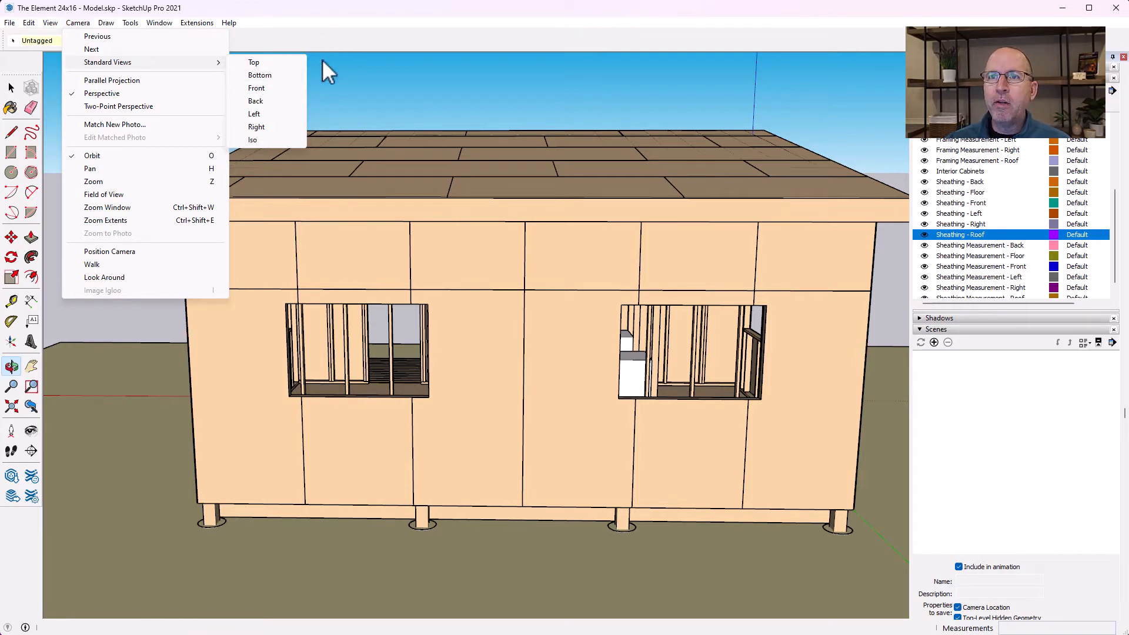
left_click(261, 89)
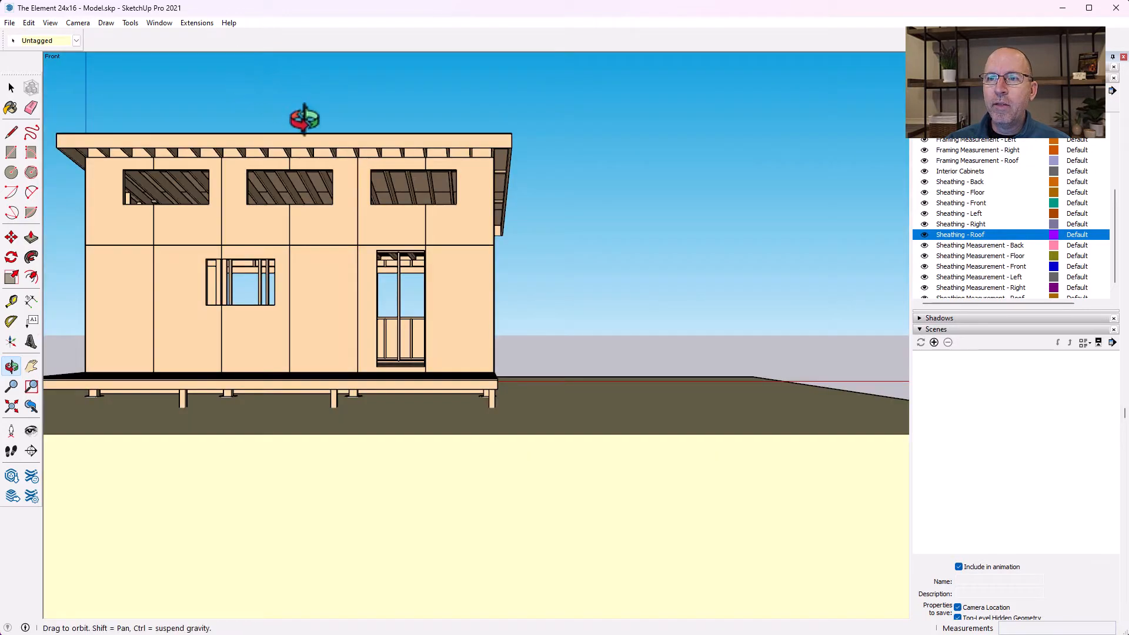
left_click(32, 365)
left_click_drag(271, 312, 465, 425)
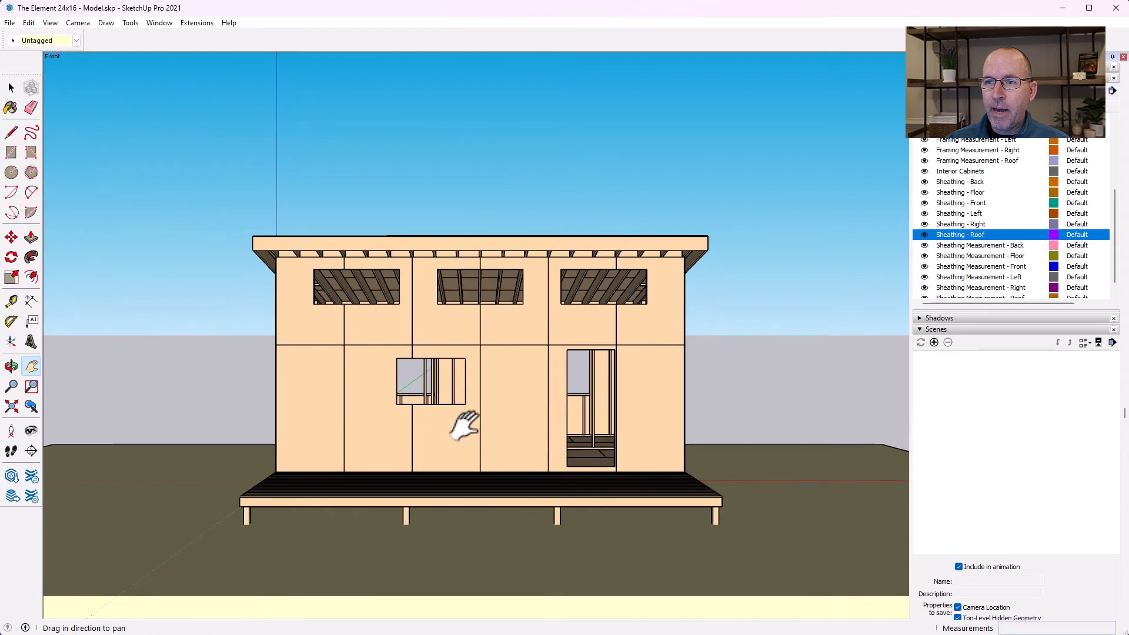
scroll(465, 425, "up", 4)
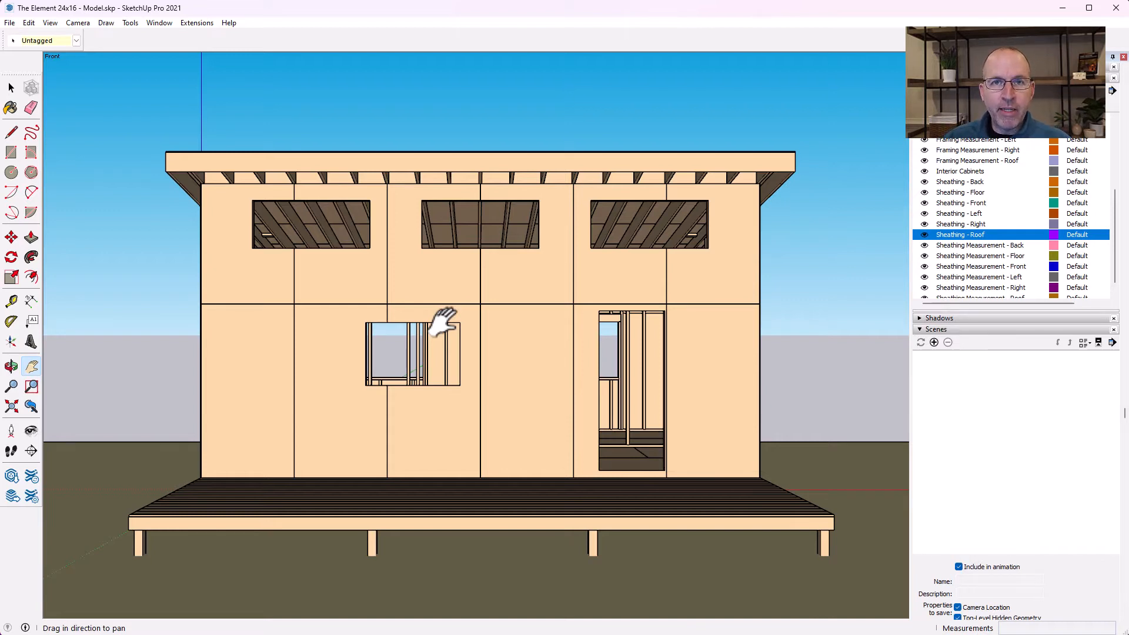
Switch the camera from perspective to Parallel Projection for the front elevation.
left_click(79, 24)
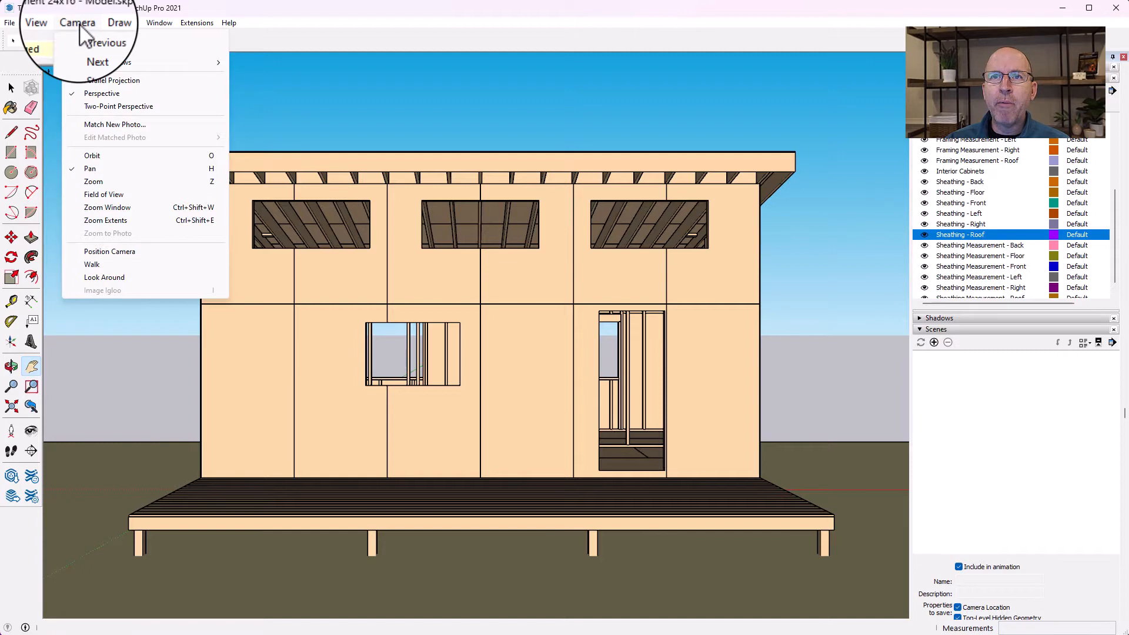
left_click(102, 82)
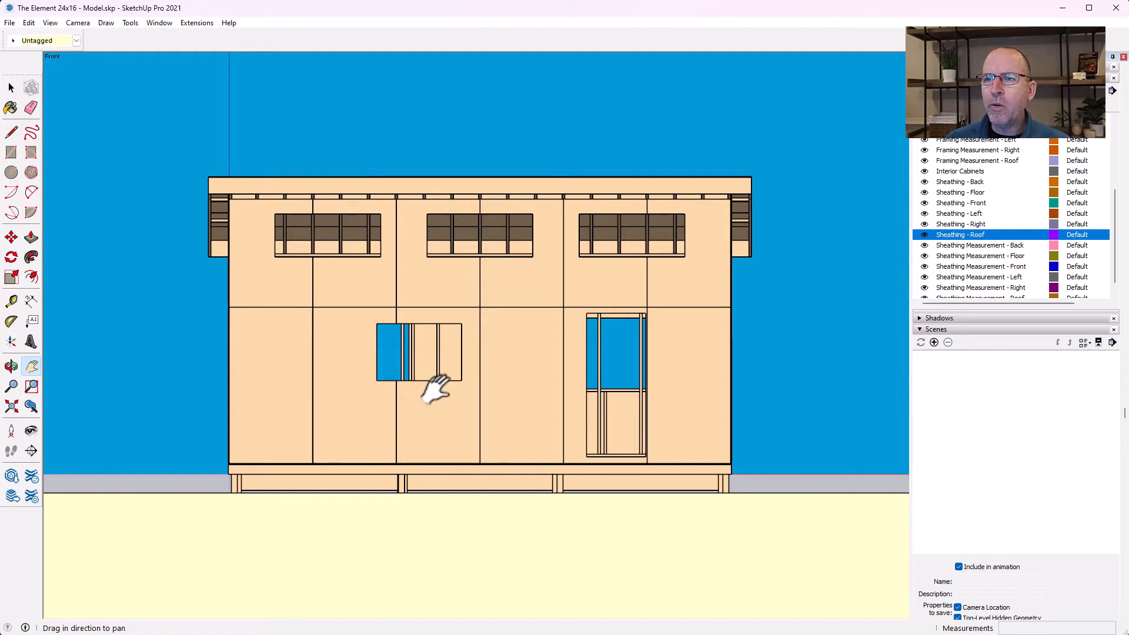
scroll(435, 388, "up", 1)
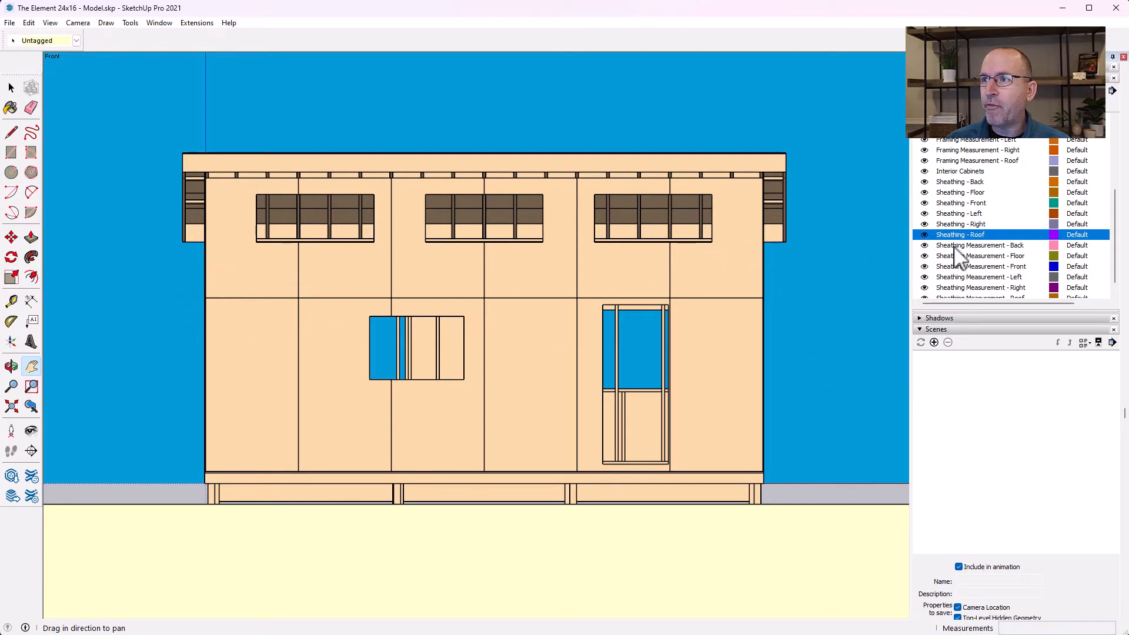
scroll(950, 206, "up", 5)
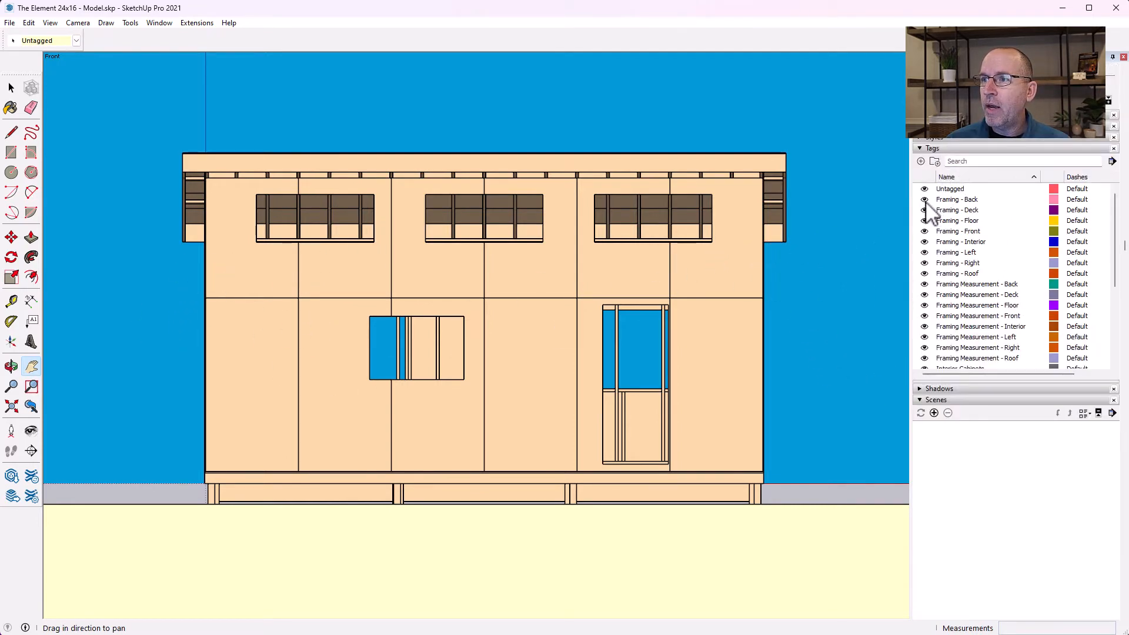
Hide every Framing tag except "Framing - Front": Back, Deck, Floor, Interior, Left, Right and Roof.
left_click(925, 200)
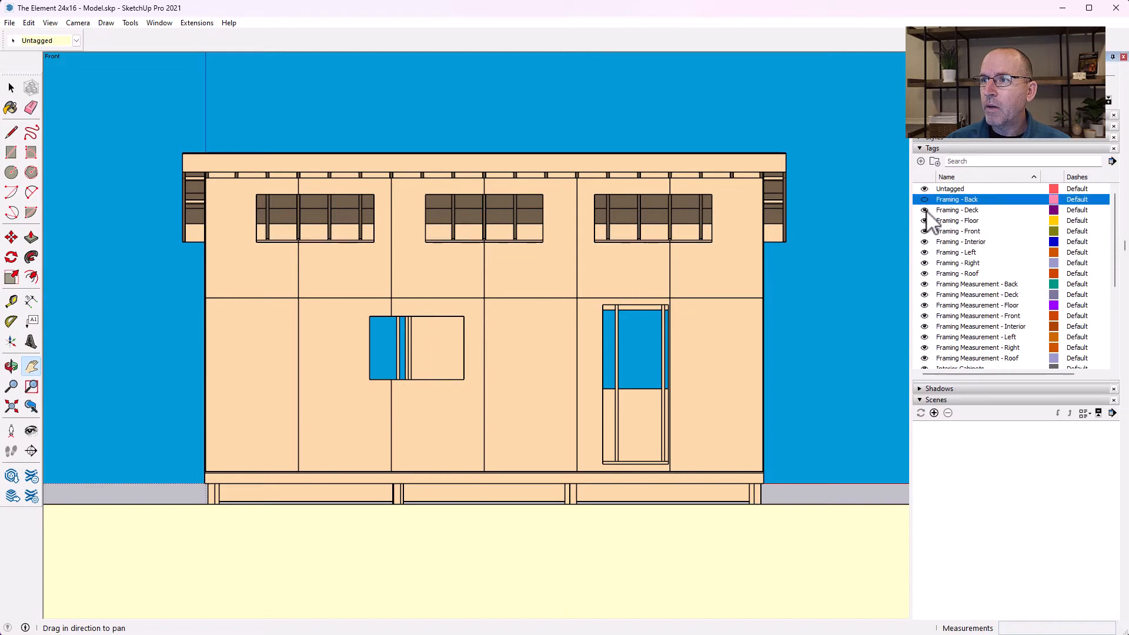
left_click(925, 210)
left_click(925, 220)
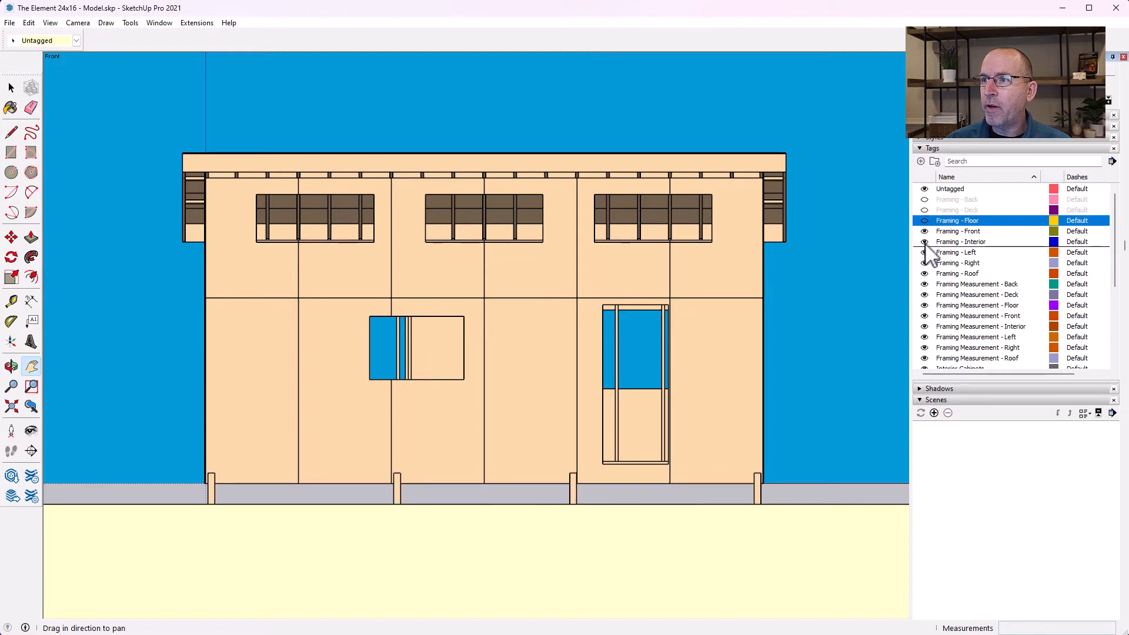
left_click(924, 241)
left_click(924, 252)
left_click(925, 263)
left_click(924, 273)
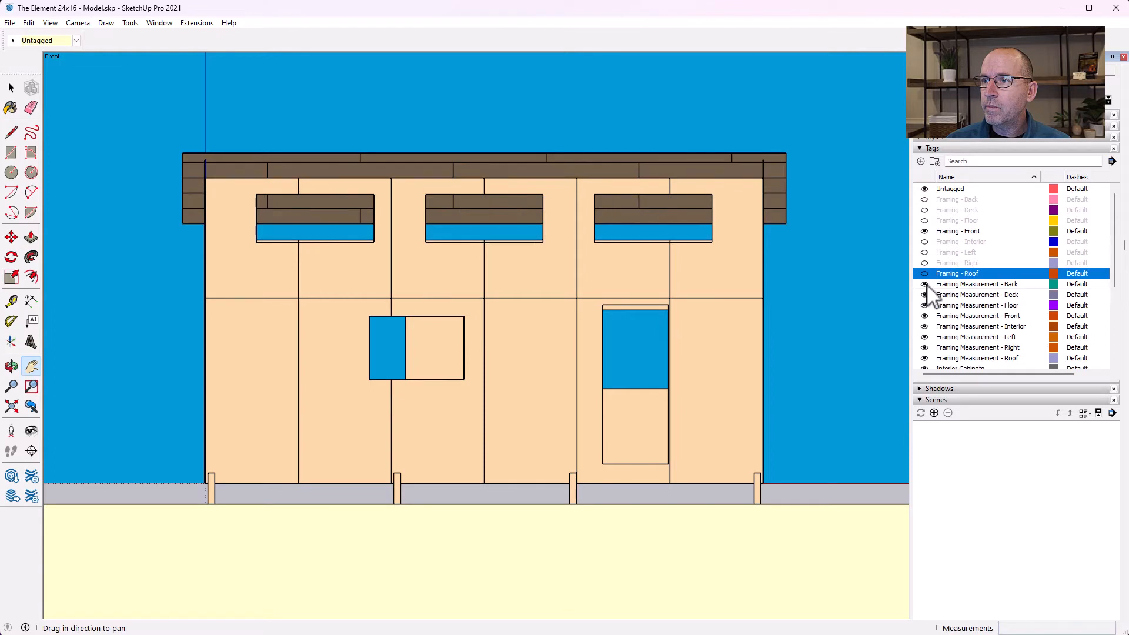
Hide all the Framing Measurement tags: Back, Deck, Floor, Front, Interior, Left, Right and Roof.
left_click(925, 284)
left_click(924, 294)
left_click(925, 306)
left_click(924, 316)
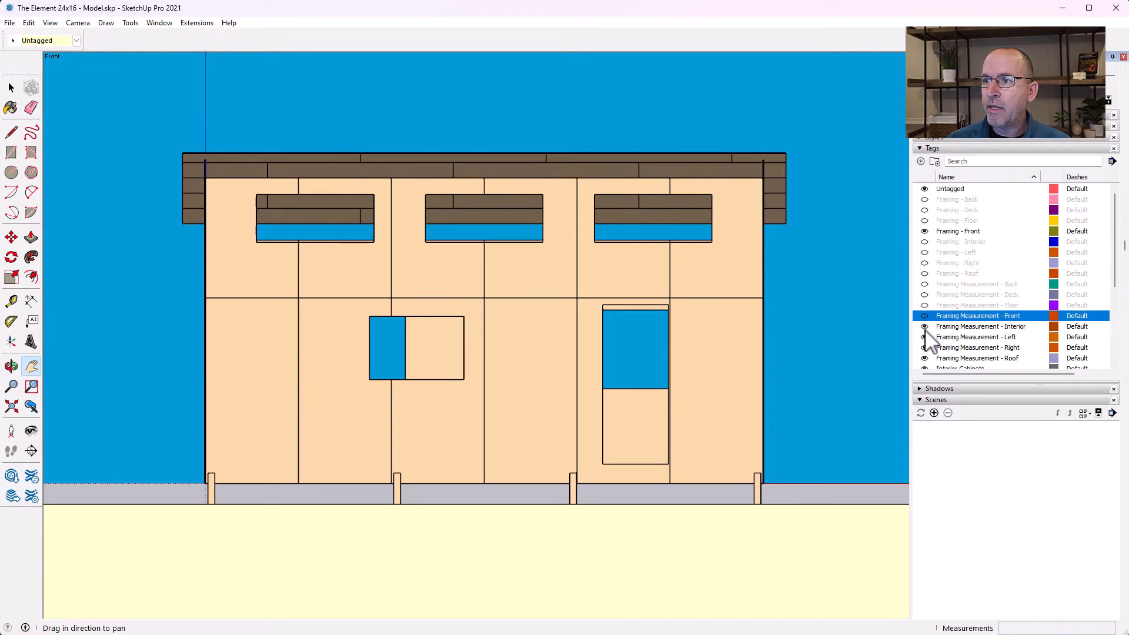
left_click(924, 327)
left_click(924, 337)
left_click(925, 348)
left_click(925, 358)
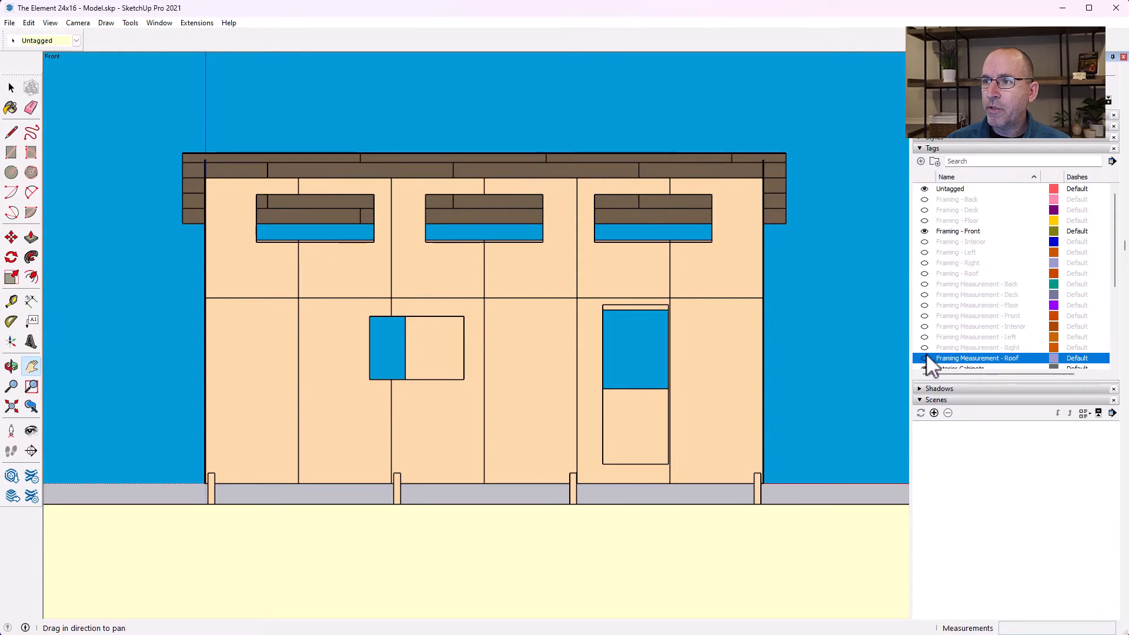
Hide the Interior Cabinets tag and the Sheathing tags Back, Floor, Front, Left, Right and Roof.
scroll(929, 362, "down", 2)
left_click(925, 305)
left_click(925, 316)
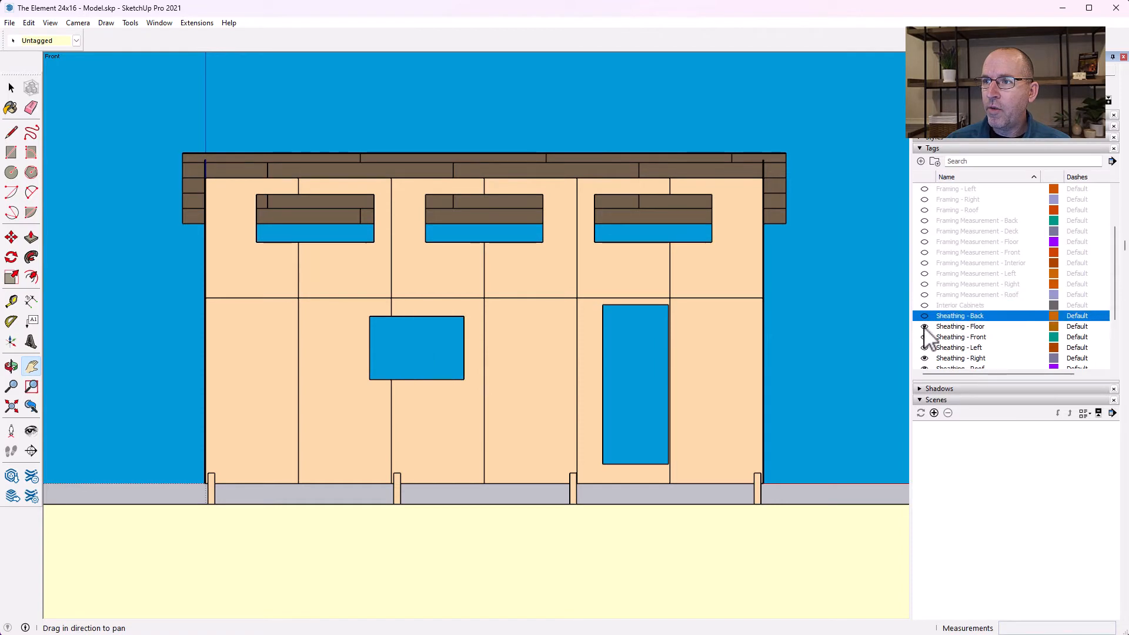
left_click(924, 326)
left_click(924, 337)
left_click(925, 348)
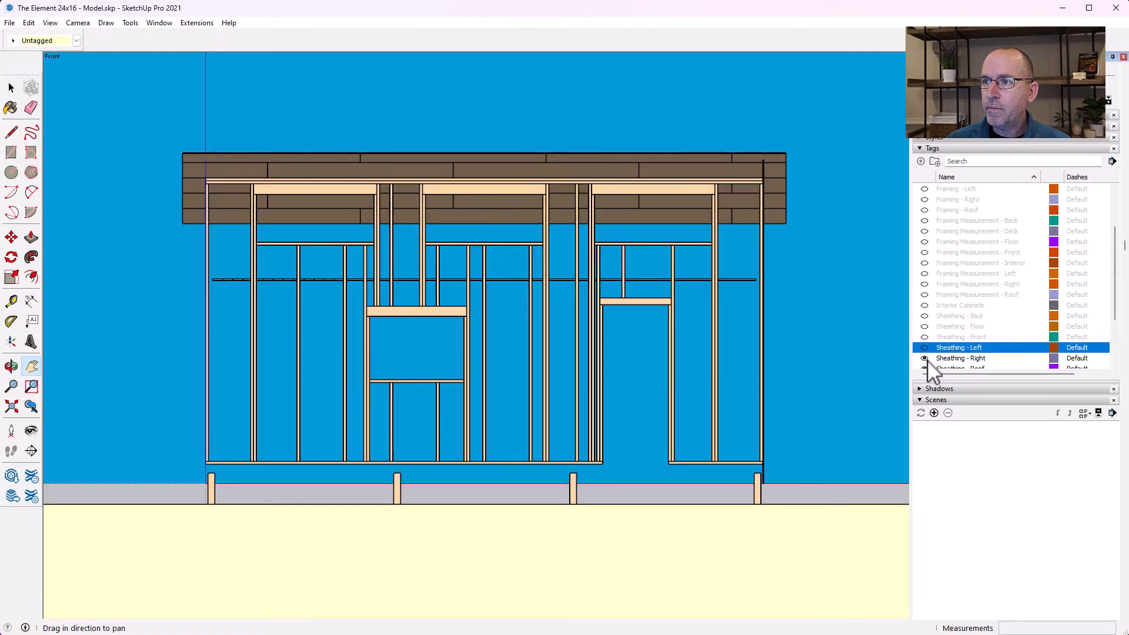
left_click(924, 358)
left_click(925, 368)
Hide all the Sheathing Measurement tags: Back, Floor, Front, Left, Right and Roof.
scroll(931, 364, "down", 2)
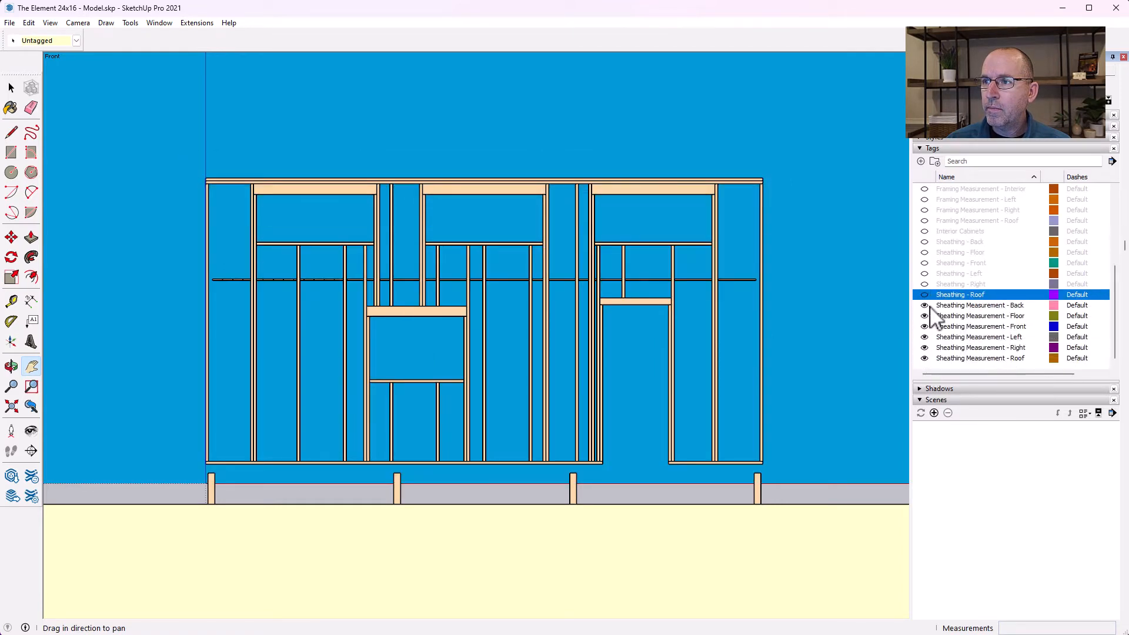
left_click(925, 306)
left_click(925, 316)
left_click(925, 326)
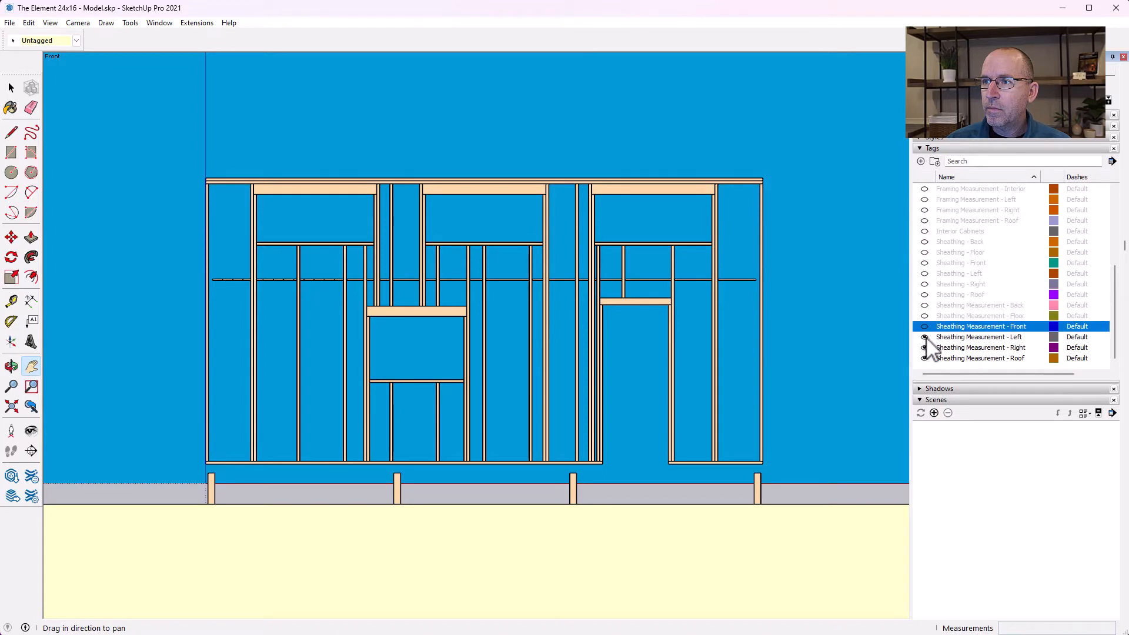
left_click(925, 337)
left_click(925, 348)
left_click(925, 358)
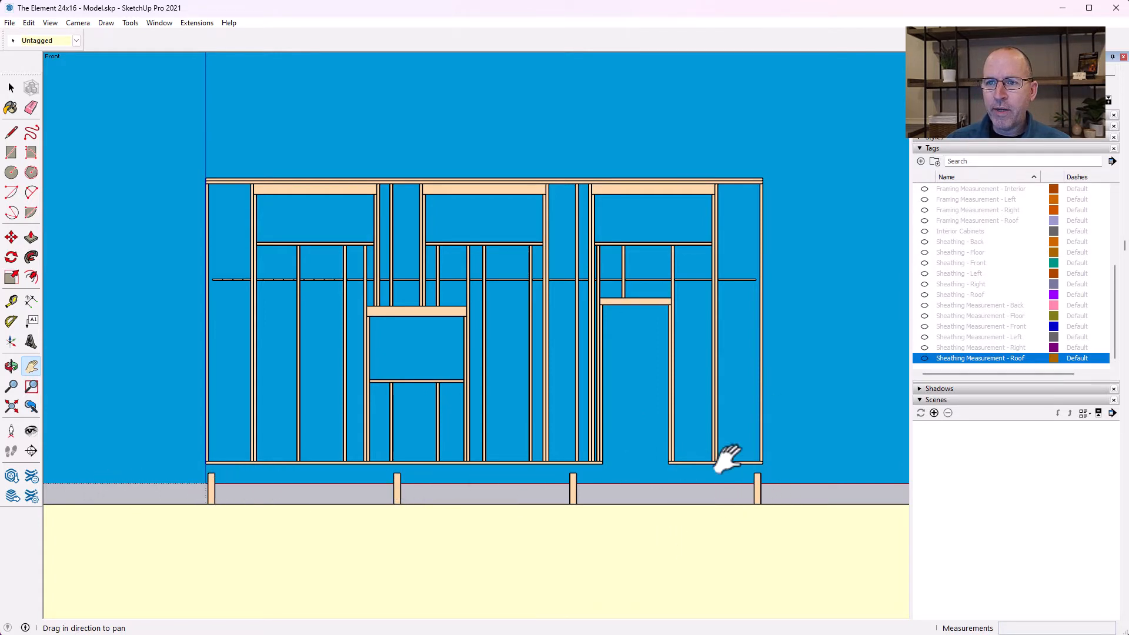
Select the four stray posts below the front wall framing and assign them the "Framing - Deck" tag.
left_click(11, 87)
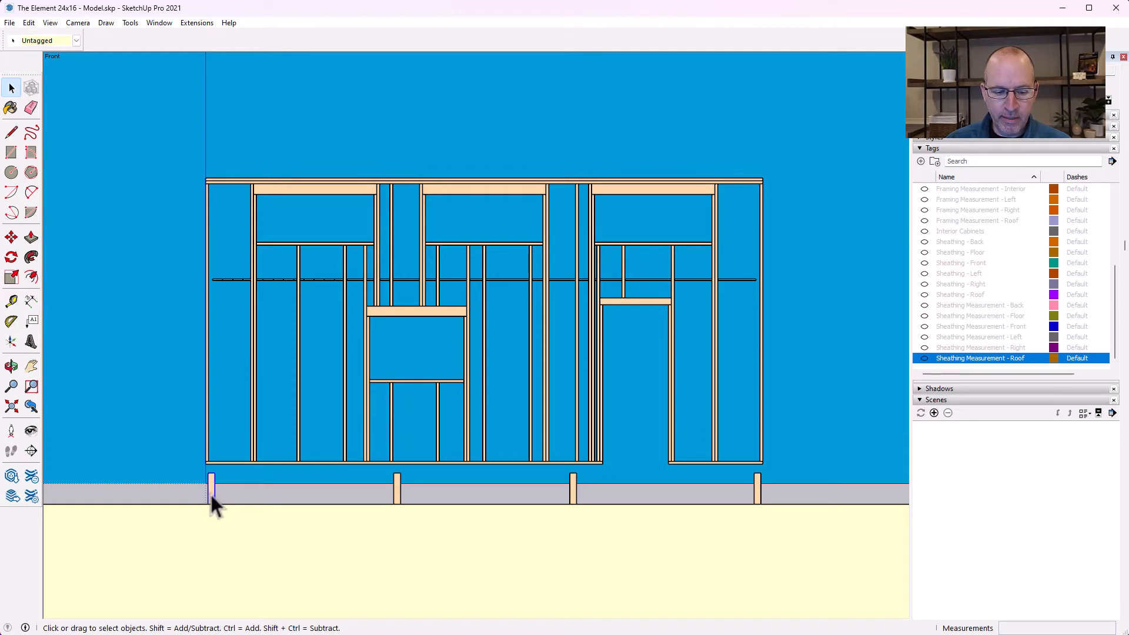
left_click(398, 492, "shift")
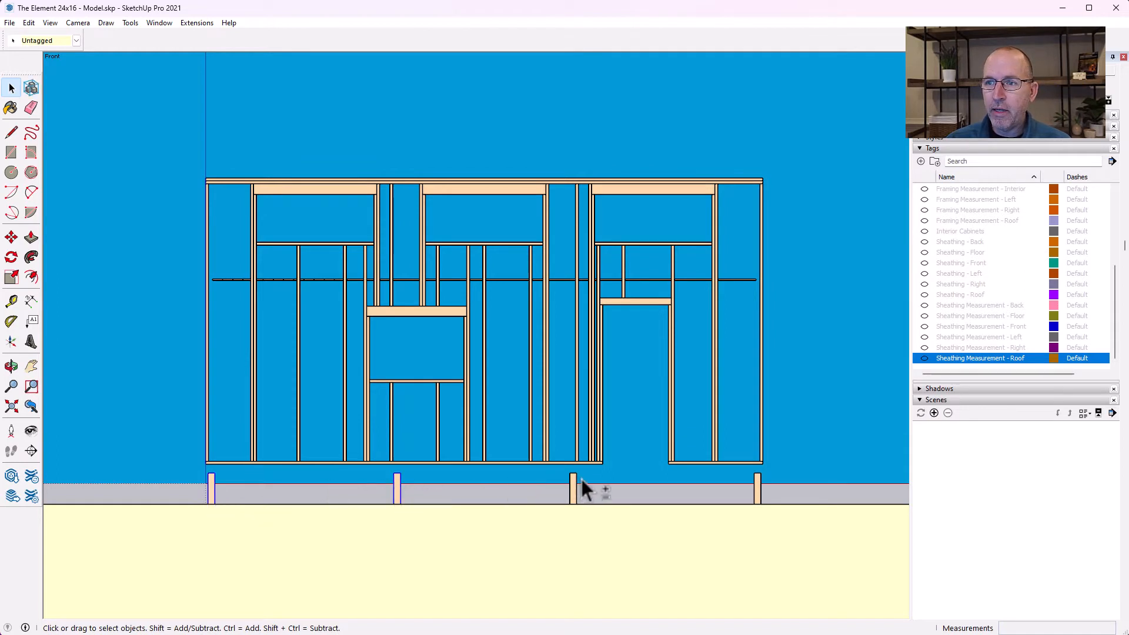
left_click(757, 486, "shift")
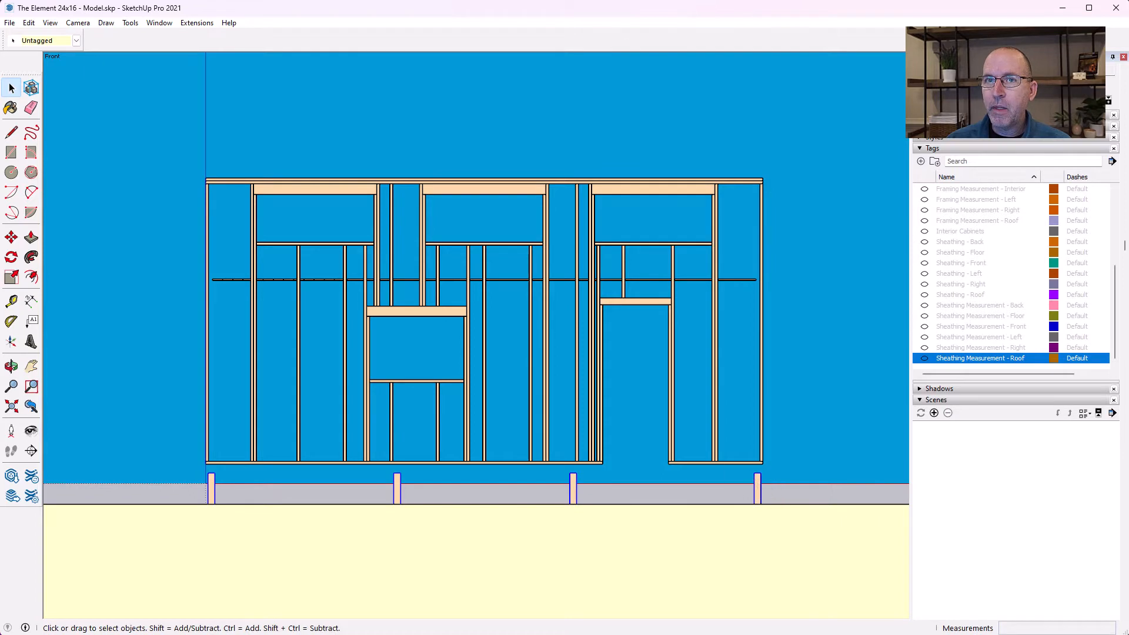
left_click(26, 40)
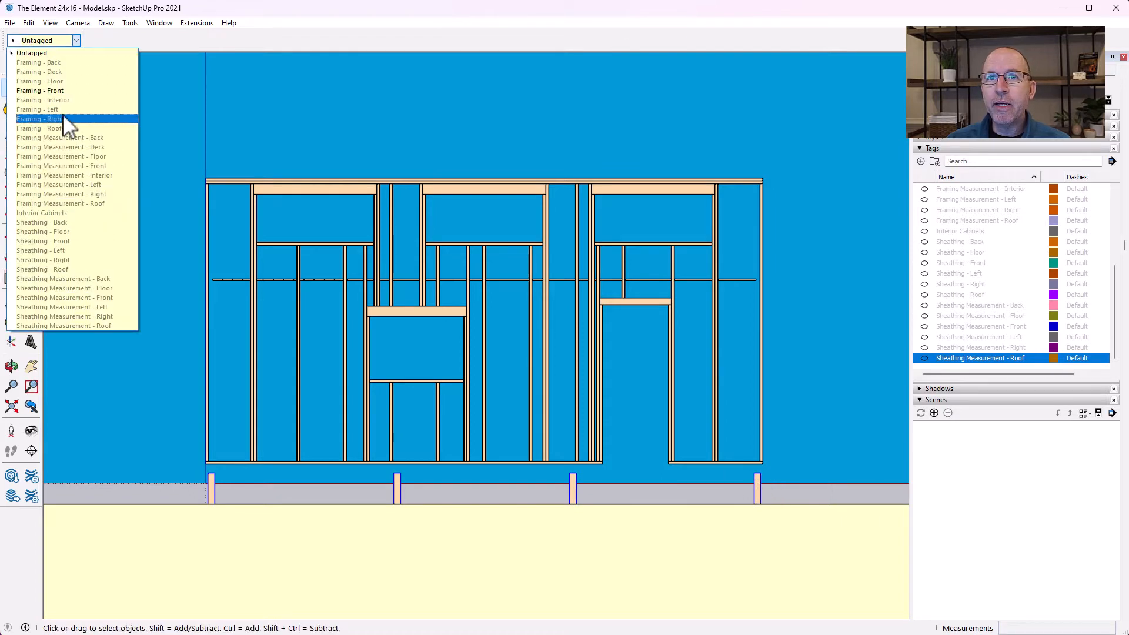
left_click(62, 71)
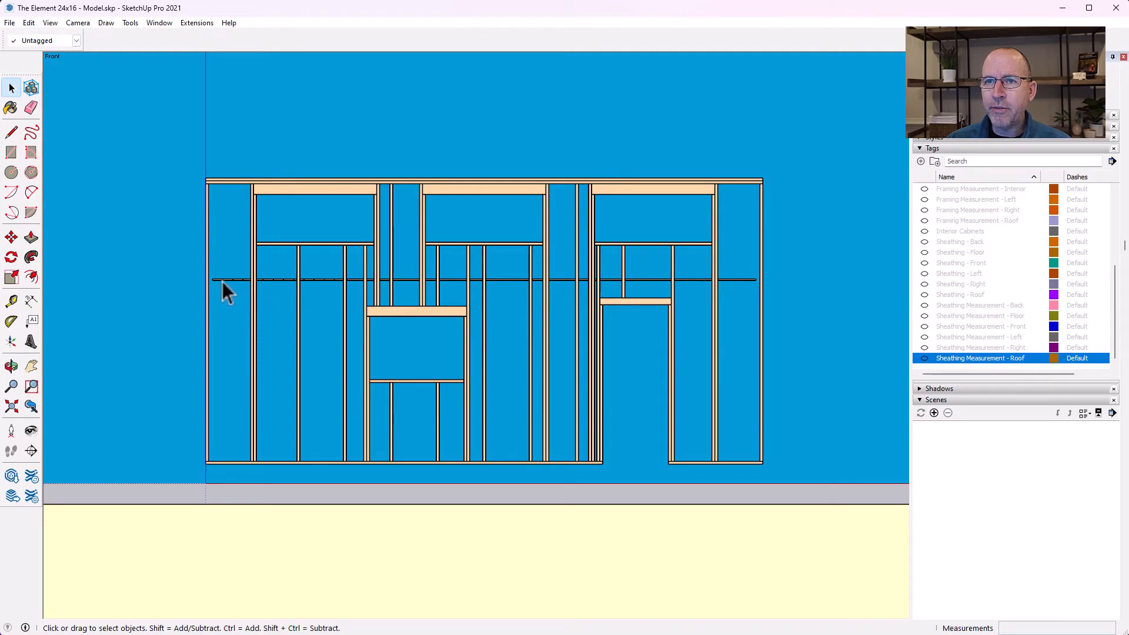
Show the "Sheathing - Floor" and "Framing - Floor" tags again beneath the front wall framing.
left_click(329, 282)
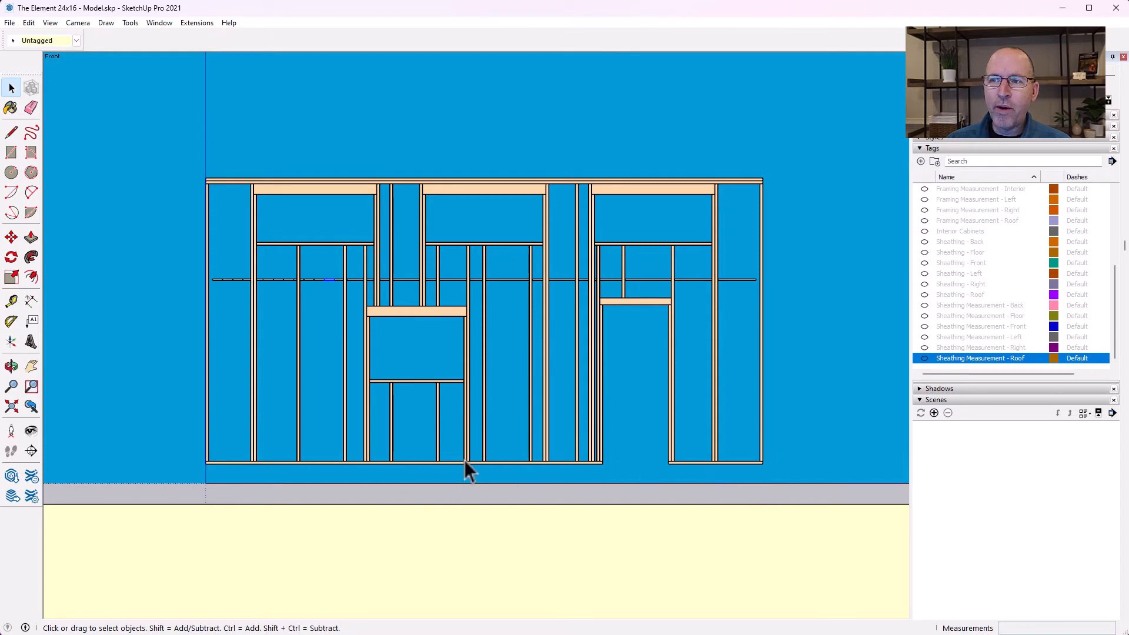
scroll(1018, 283, "up", 2)
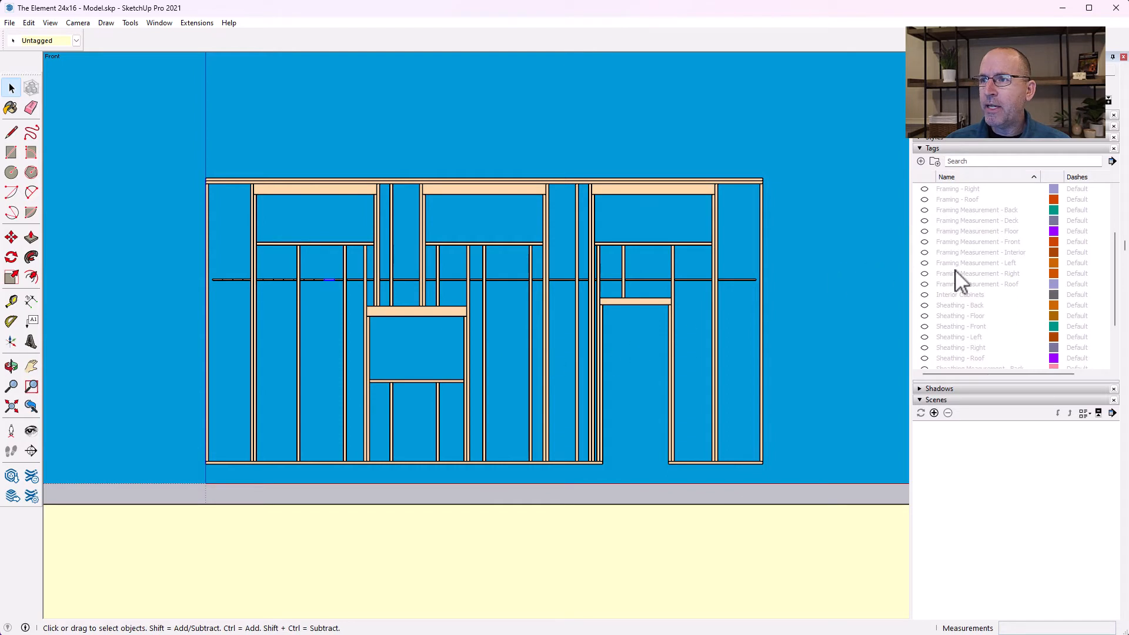
left_click(925, 316)
scroll(940, 293, "up", 3)
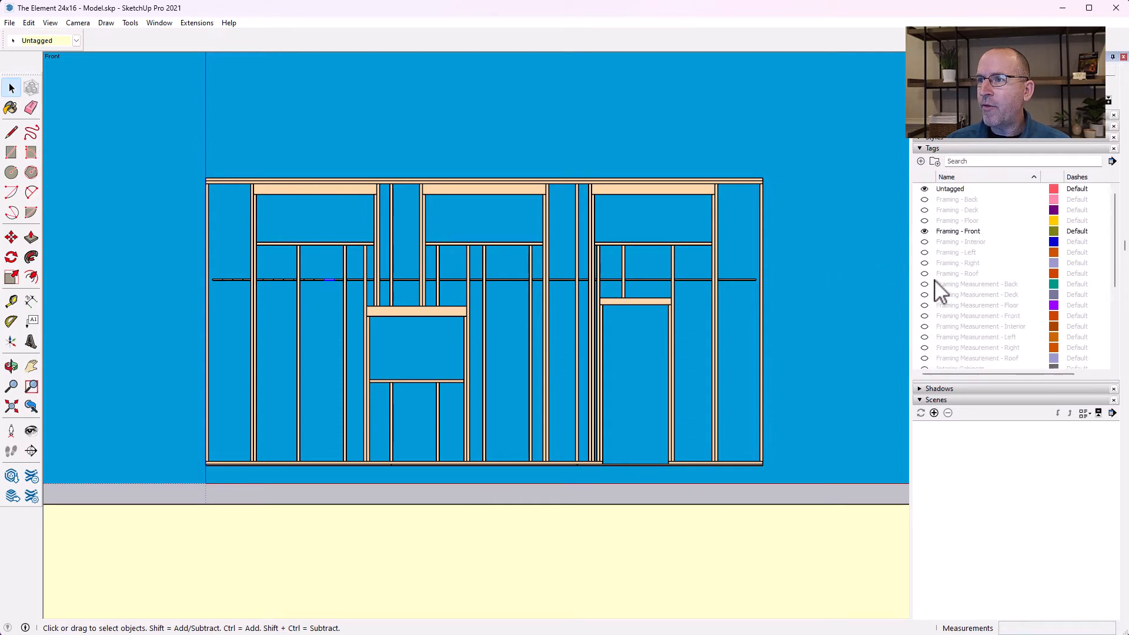
left_click(924, 220)
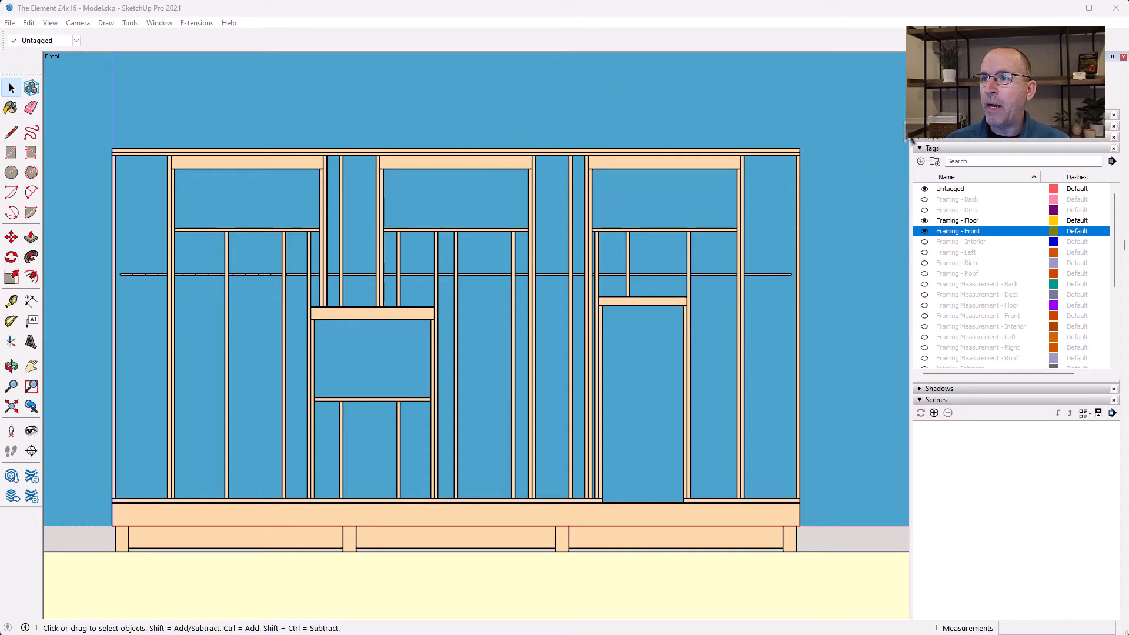
Apply the Construction Documentation Style from Default Styles and recentre the front wall framing.
left_click(920, 138)
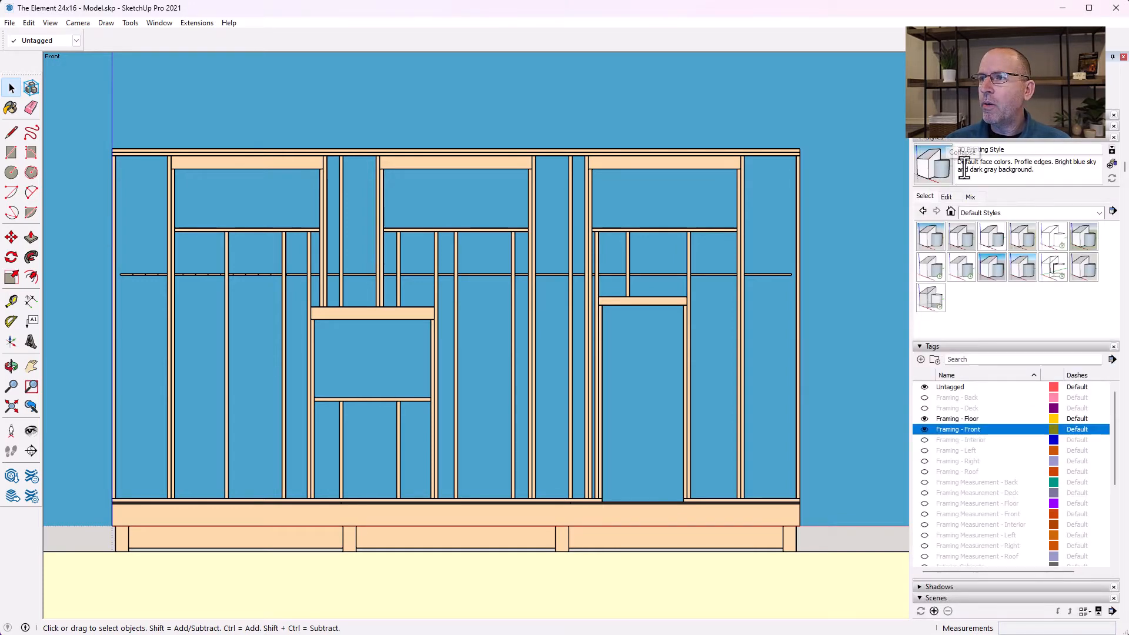
left_click(991, 237)
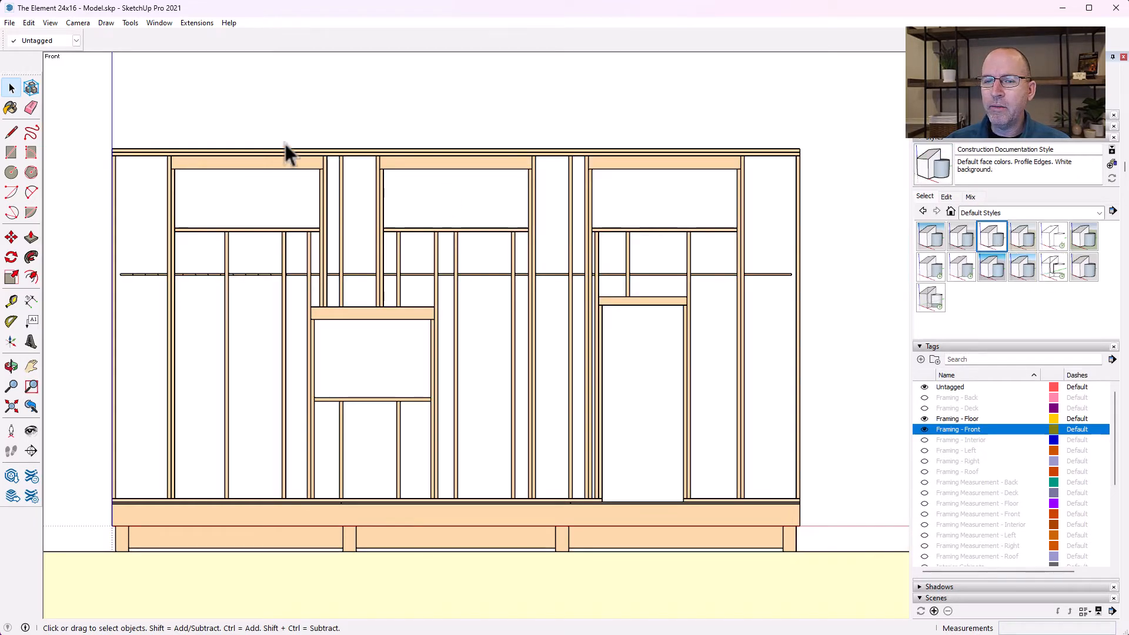
left_click(31, 366)
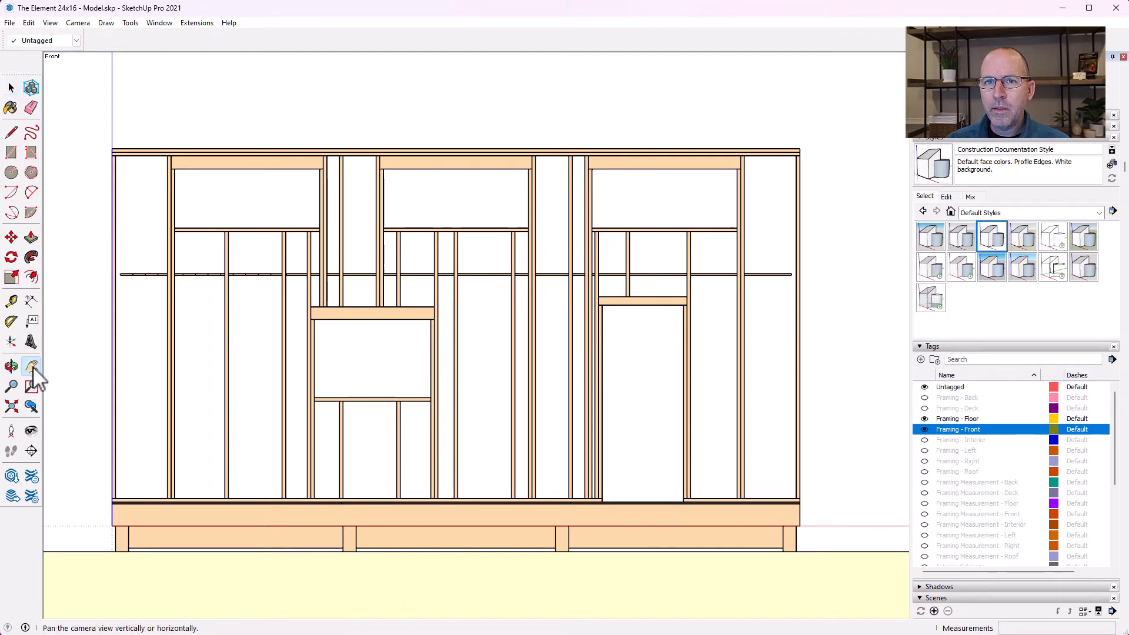
mouse_move(259, 363)
left_mouse_down()
mouse_move(273, 353)
mouse_move(263, 345)
left_mouse_up()
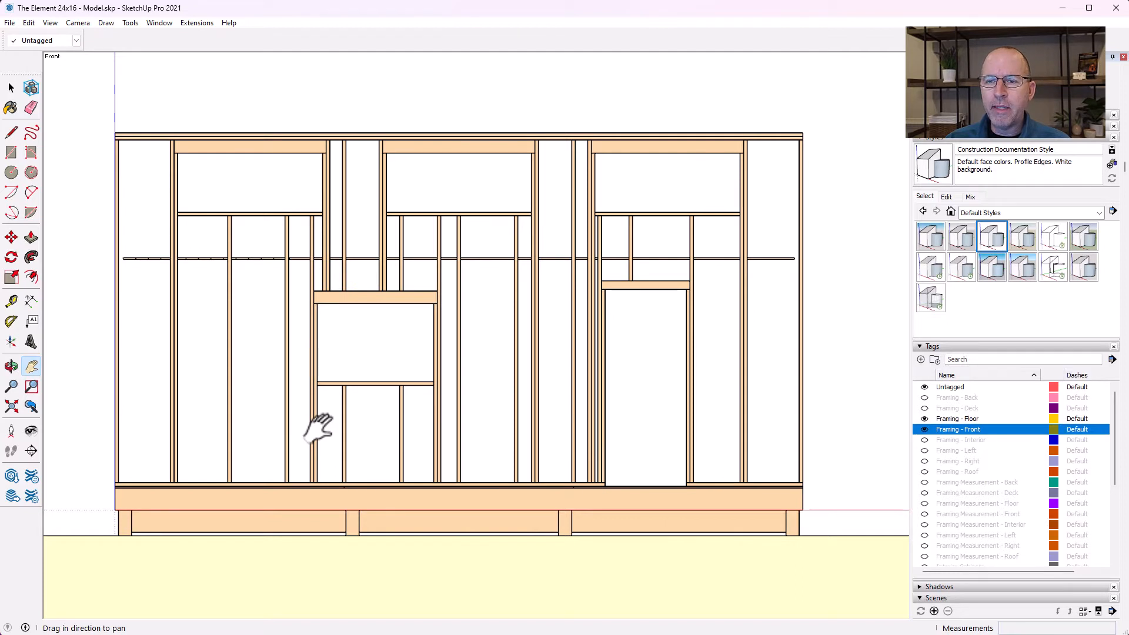
Add a scene of the current front framing view and name it "01 - Framing Front".
left_click(921, 347)
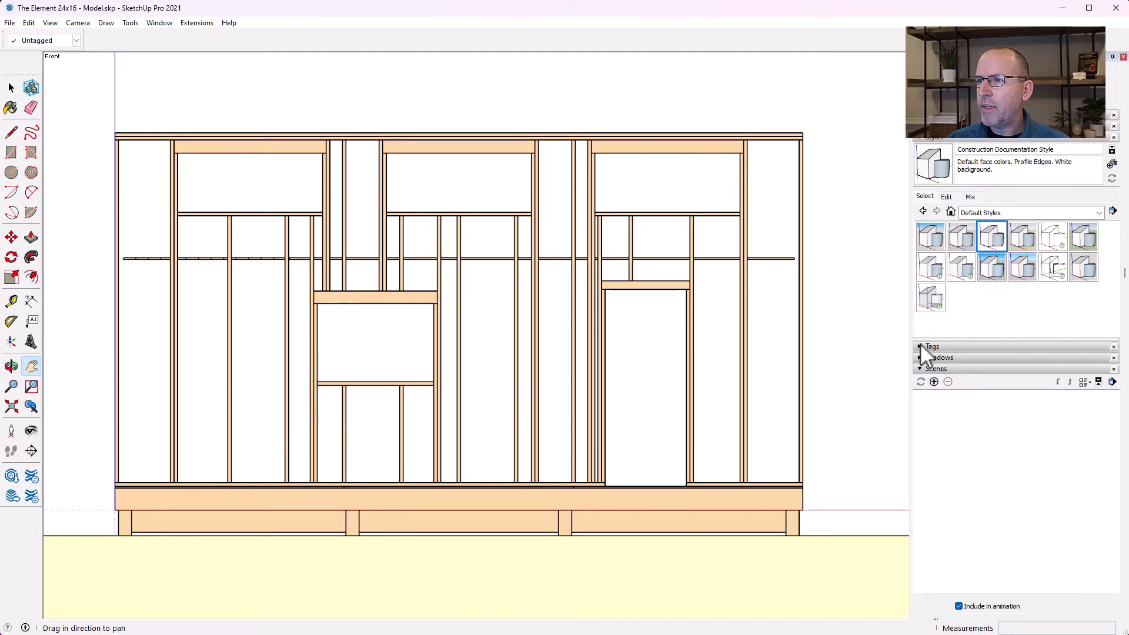
left_click(934, 383)
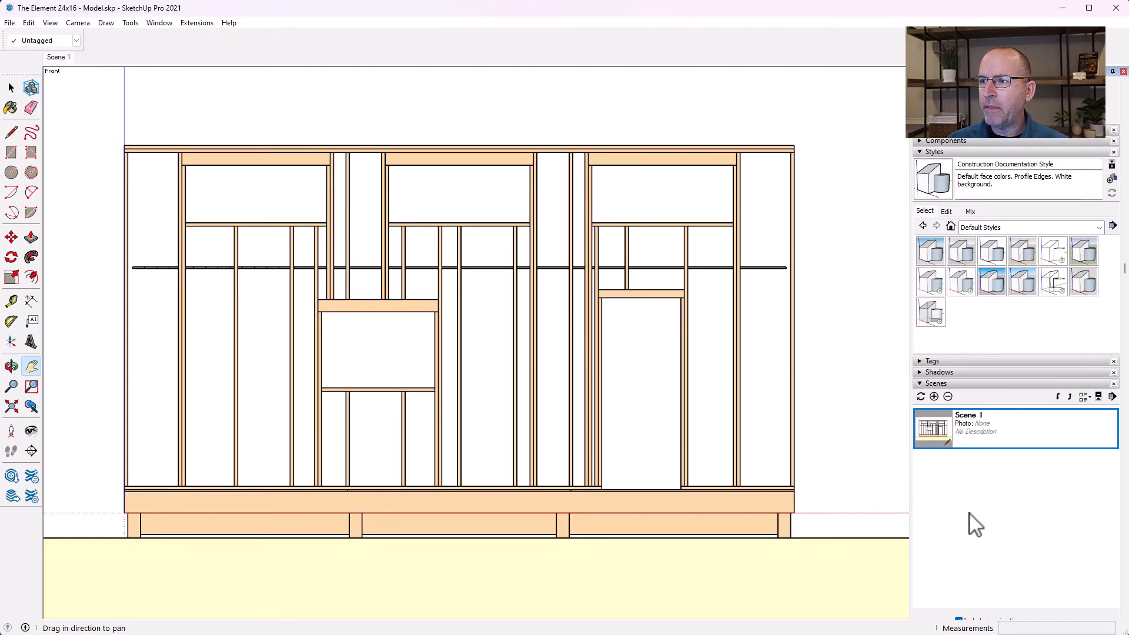
scroll(1006, 539, "down", 3)
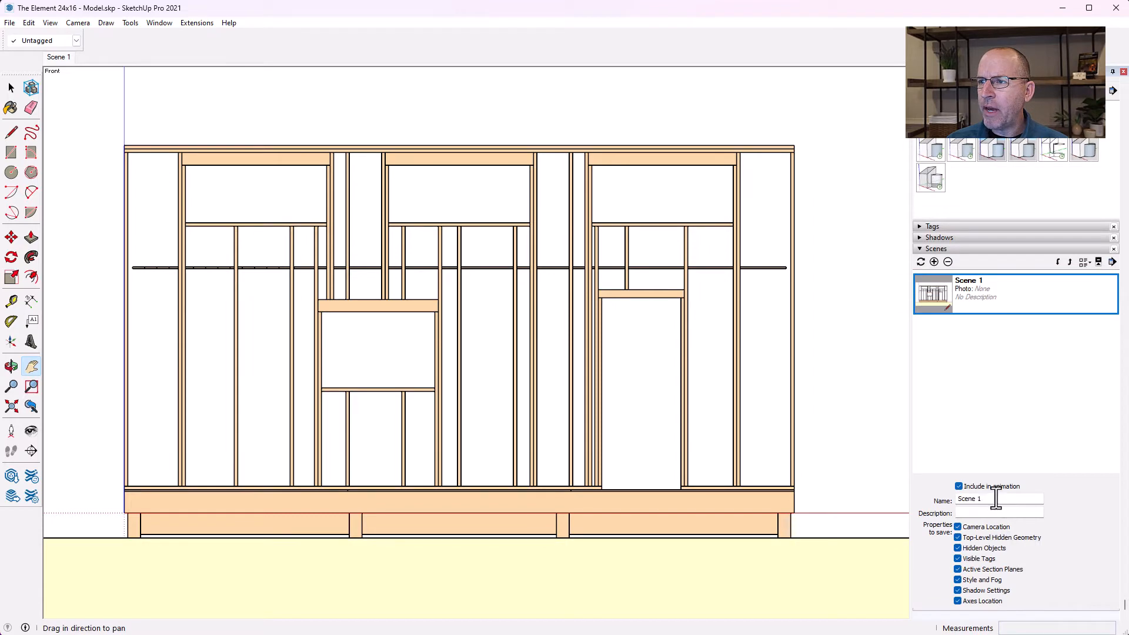
left_click_drag(996, 499, 931, 498)
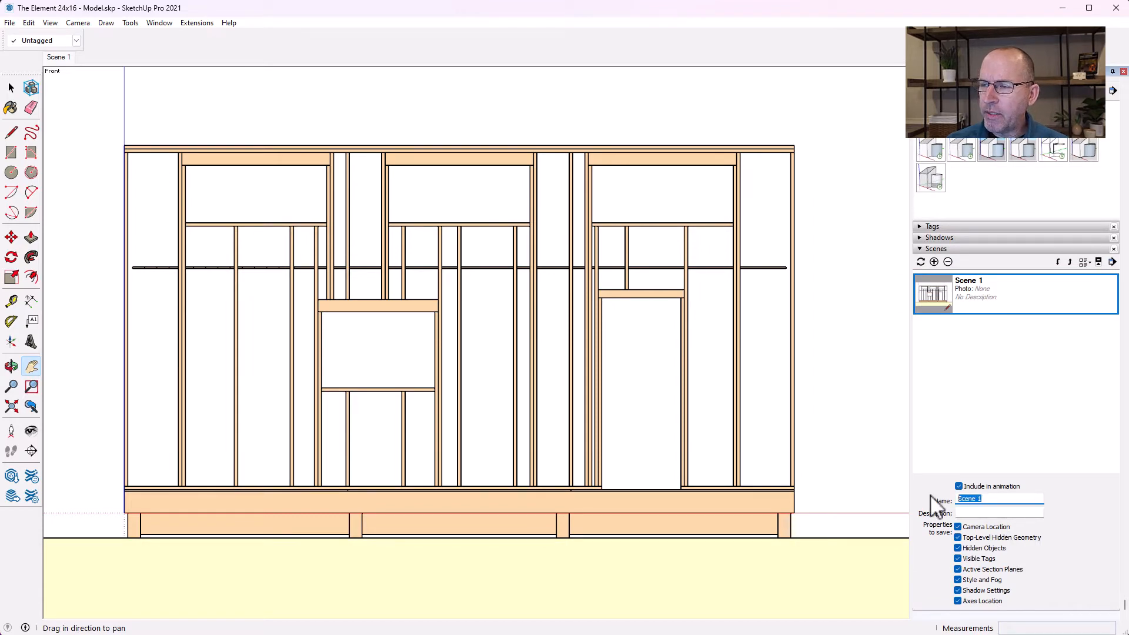
type("01 - Framing")
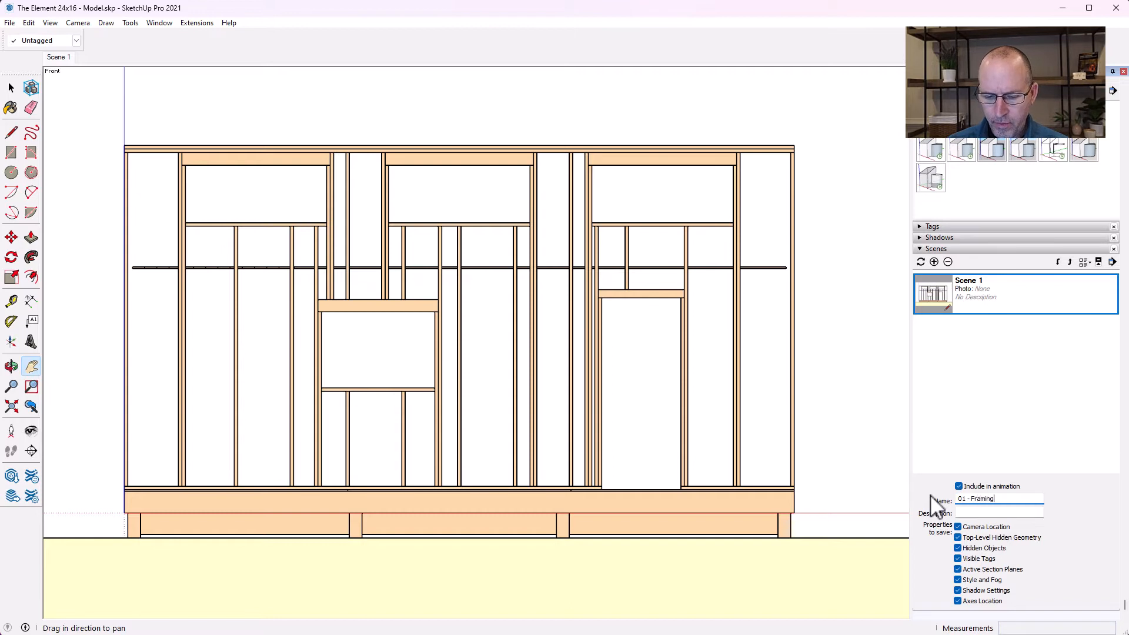
type(" Front")
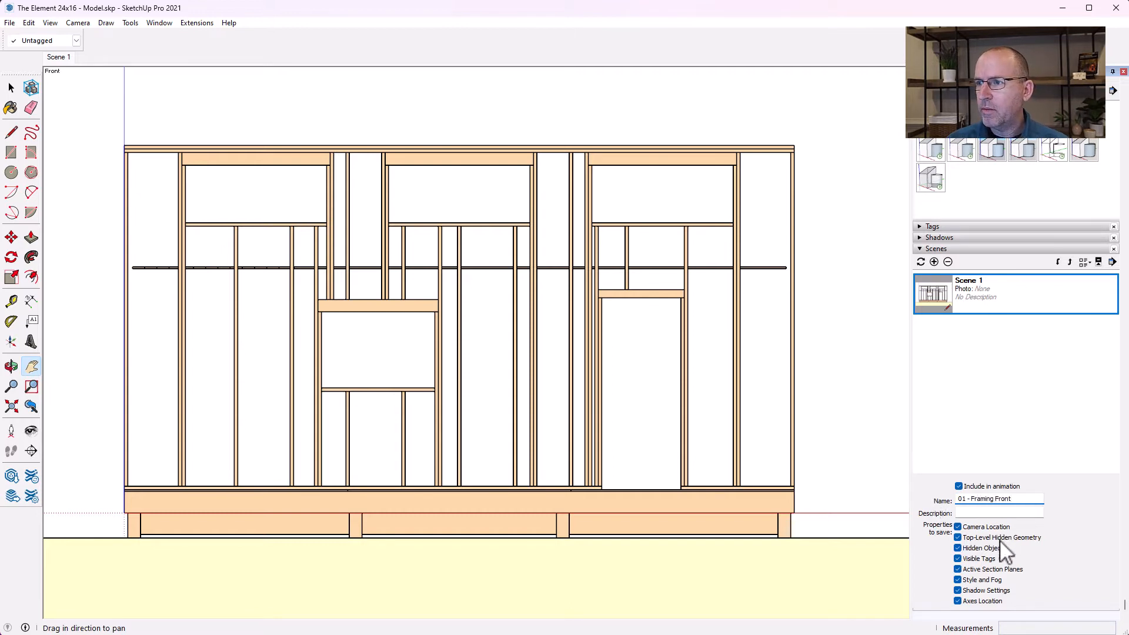
key("Tab")
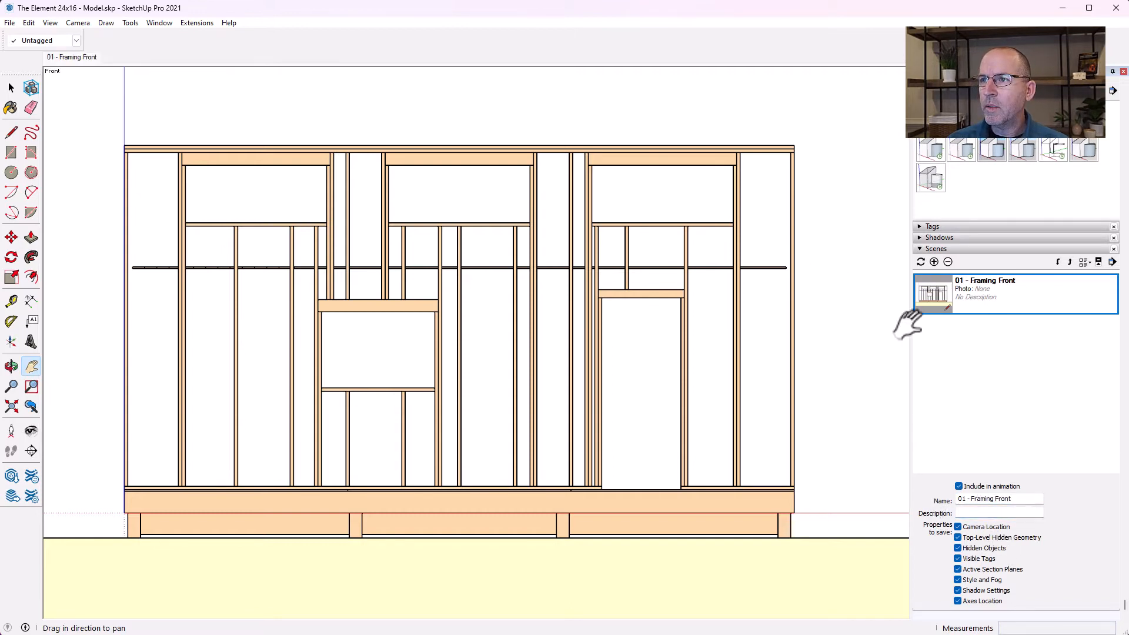
Select the ground block beneath the framed floor and assign it the hidden "Interior Cabinets" tag.
left_click(11, 366)
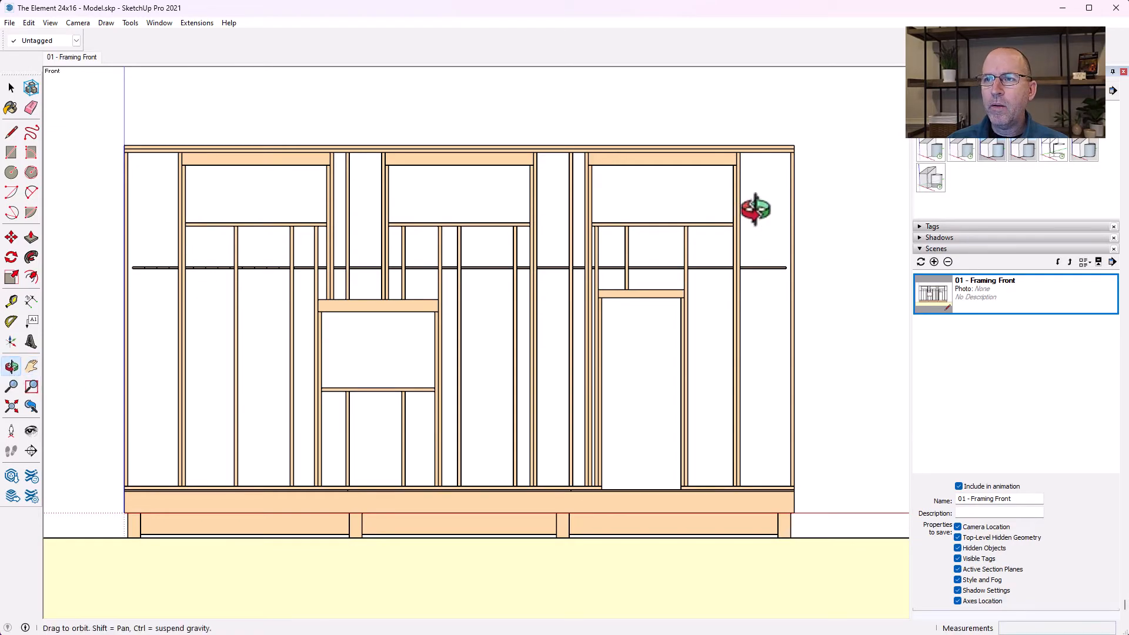
left_click_drag(771, 206, 468, 287)
scroll(468, 287, "down", 6)
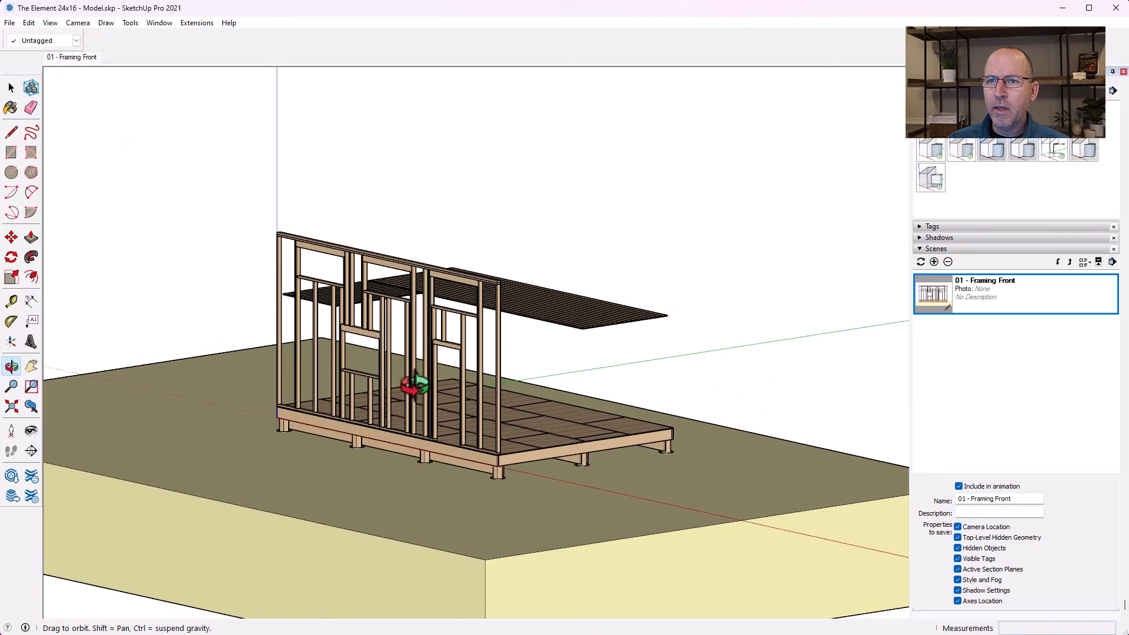
left_click(11, 89)
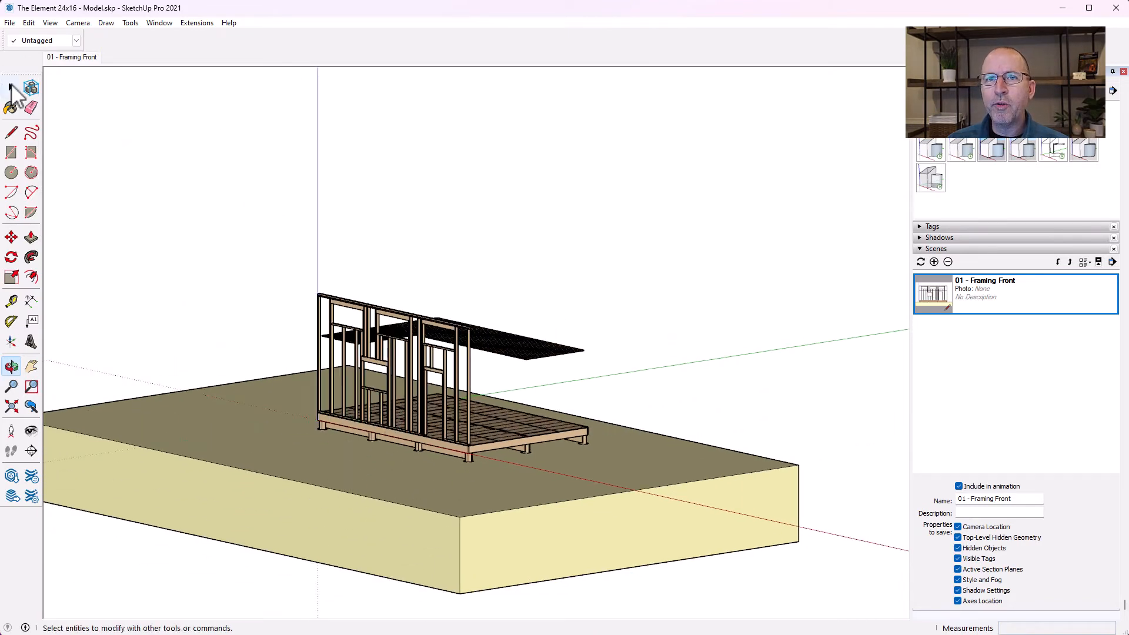
left_click(314, 452)
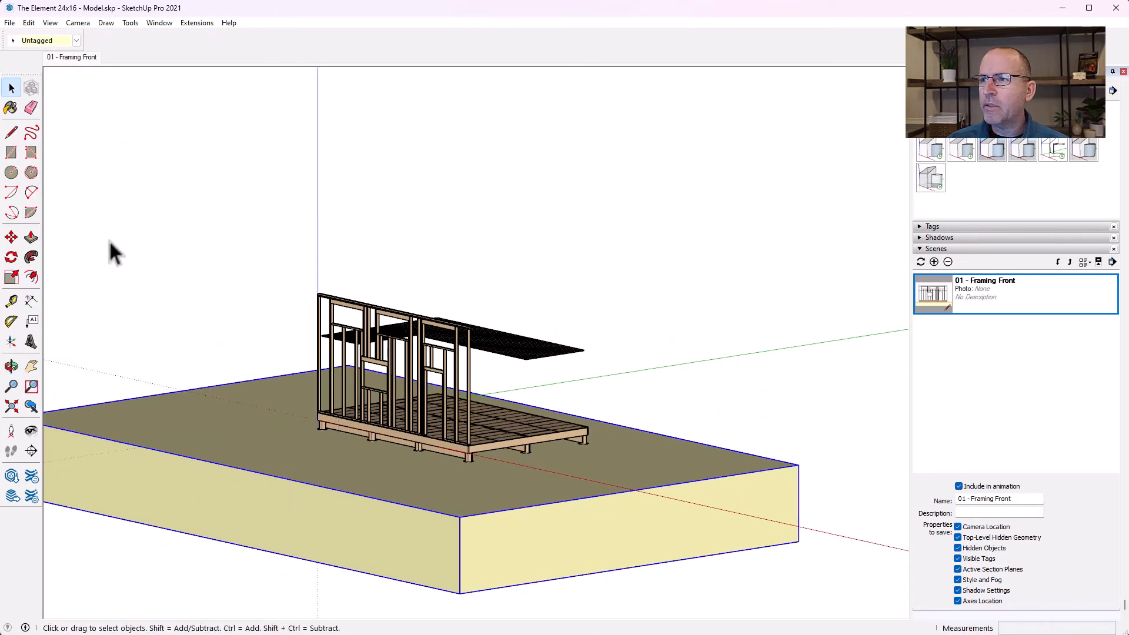
left_click(76, 40)
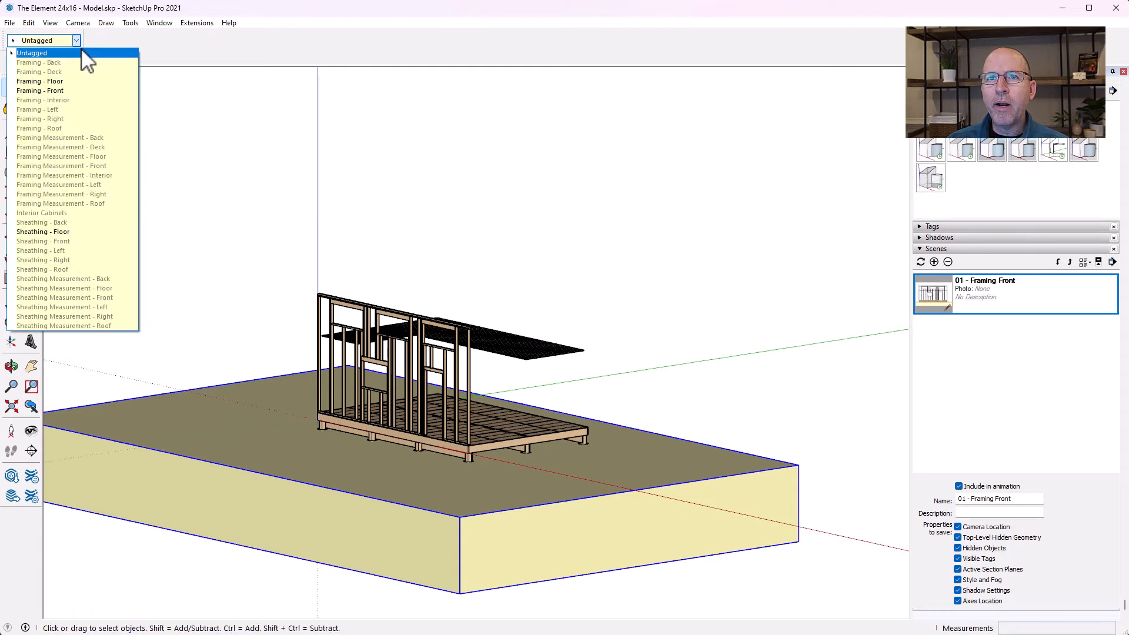
left_click(55, 214)
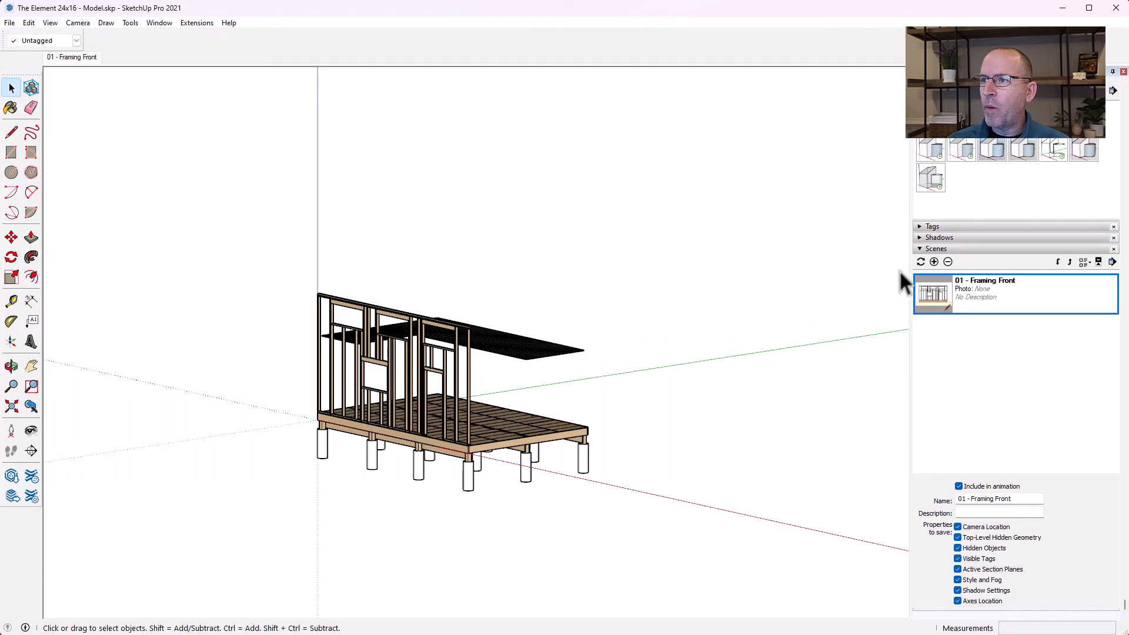
Create a new tag named "Framing - Foundation".
left_click(919, 227)
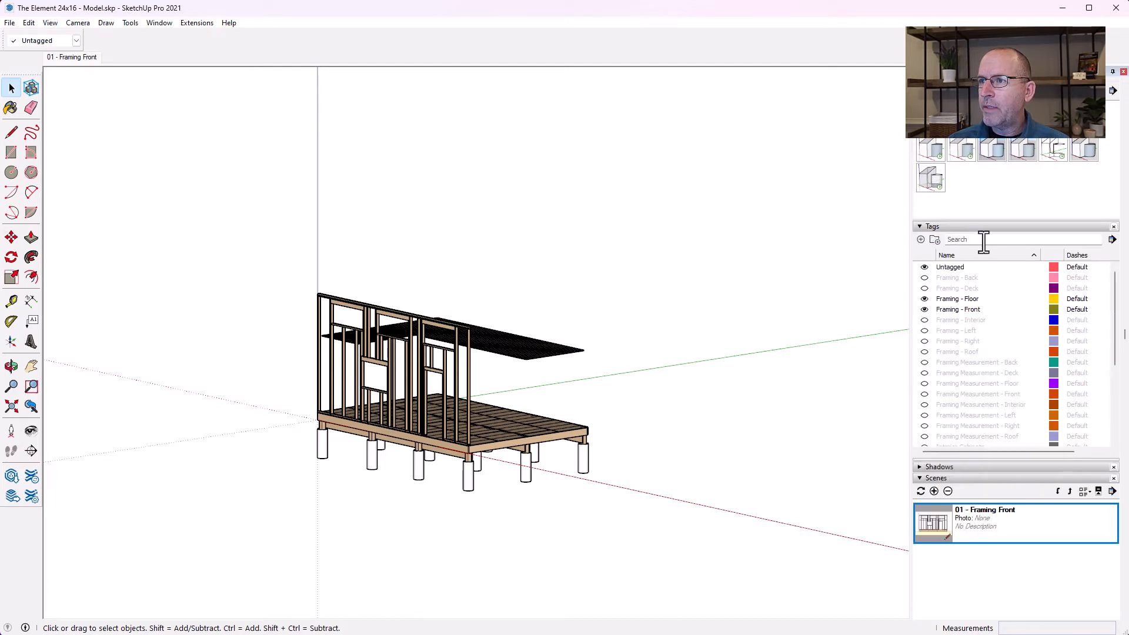
left_click(921, 239)
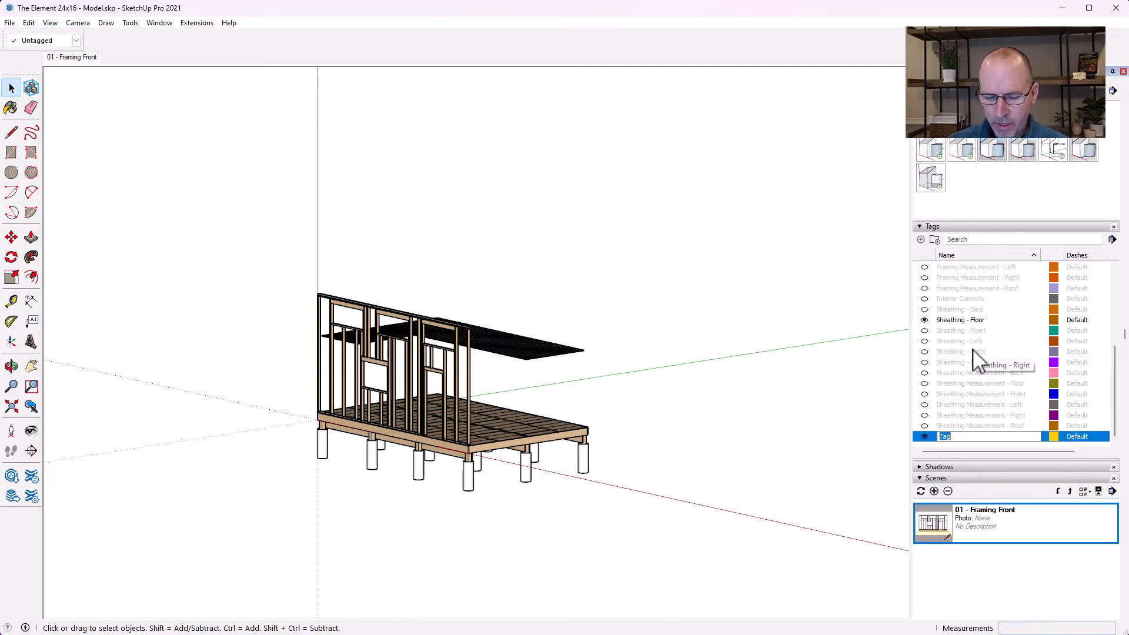
type("Framing - Foun")
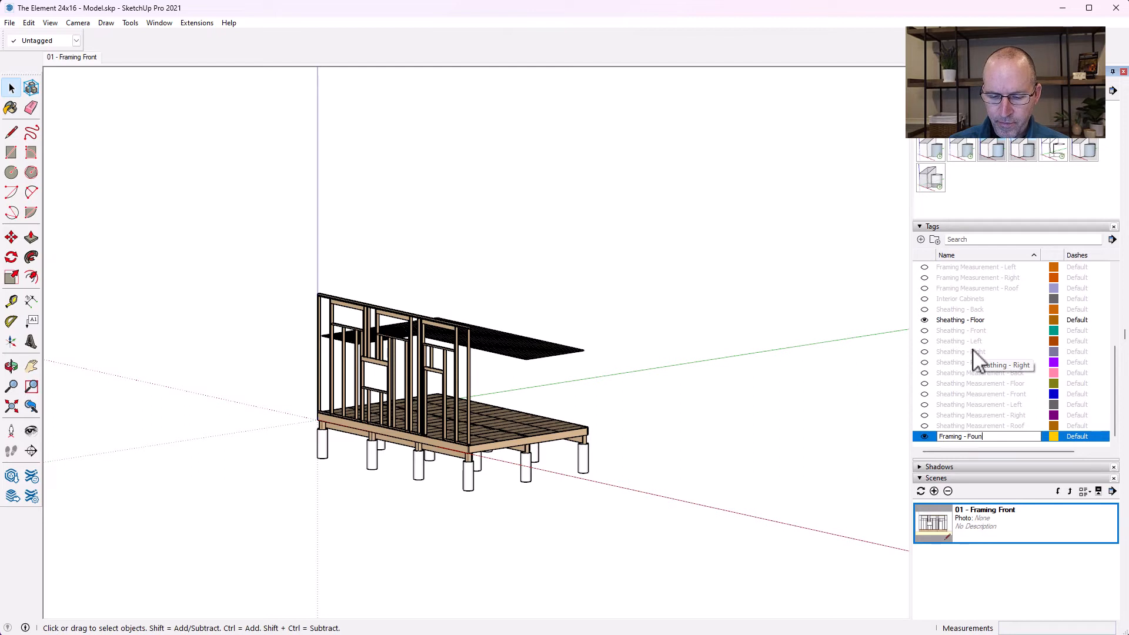
type("dati")
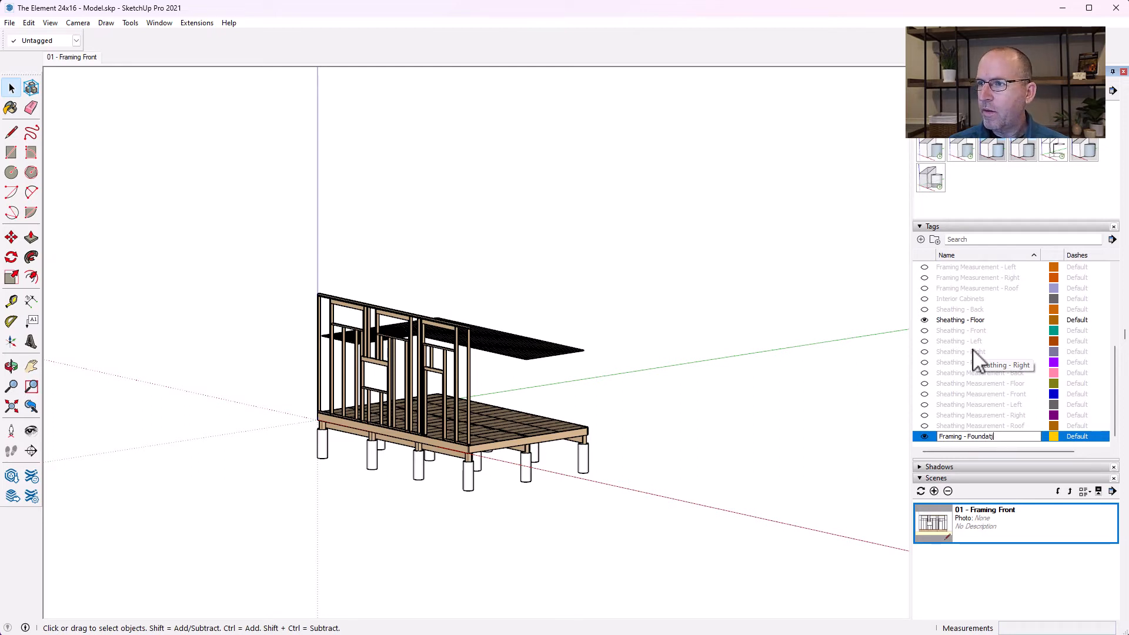
type("onn")
key("Return")
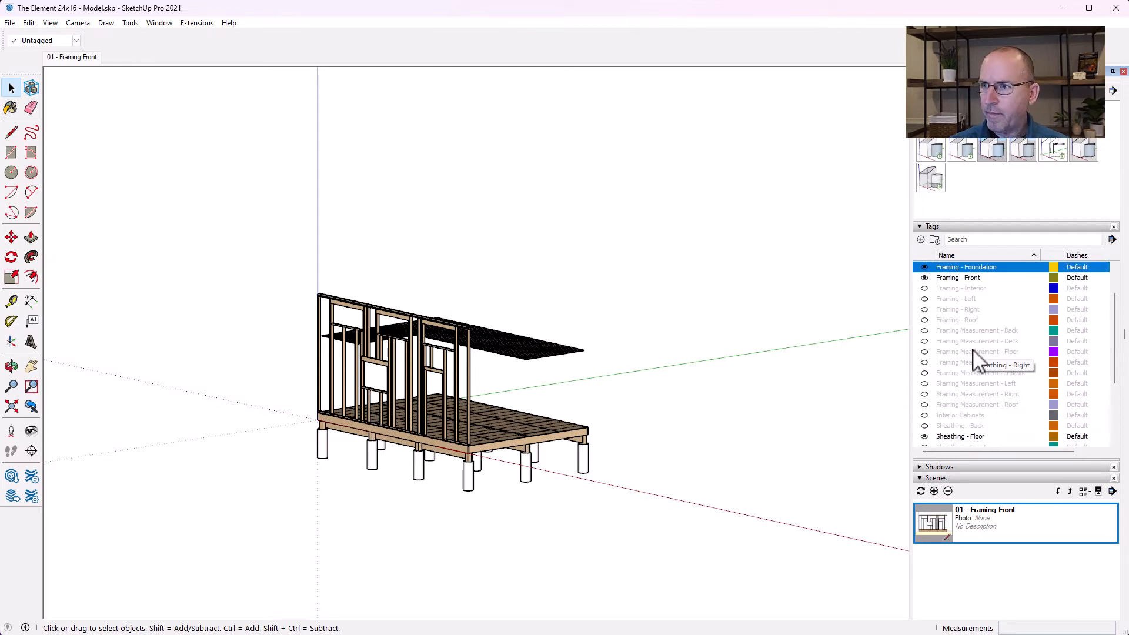
Select all the foundation piers and supports beneath the floor framing and assign them the "Framing - Foundation" tag.
left_click(11, 365)
left_click_drag(726, 575, 480, 511)
left_click(11, 87)
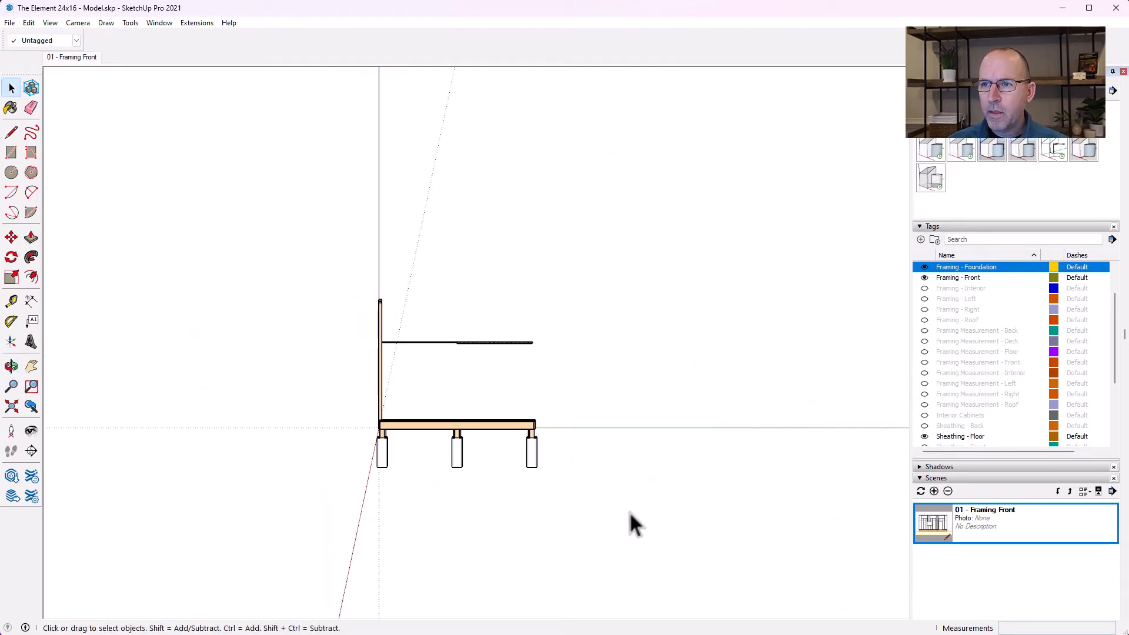
left_click_drag(638, 511, 365, 439)
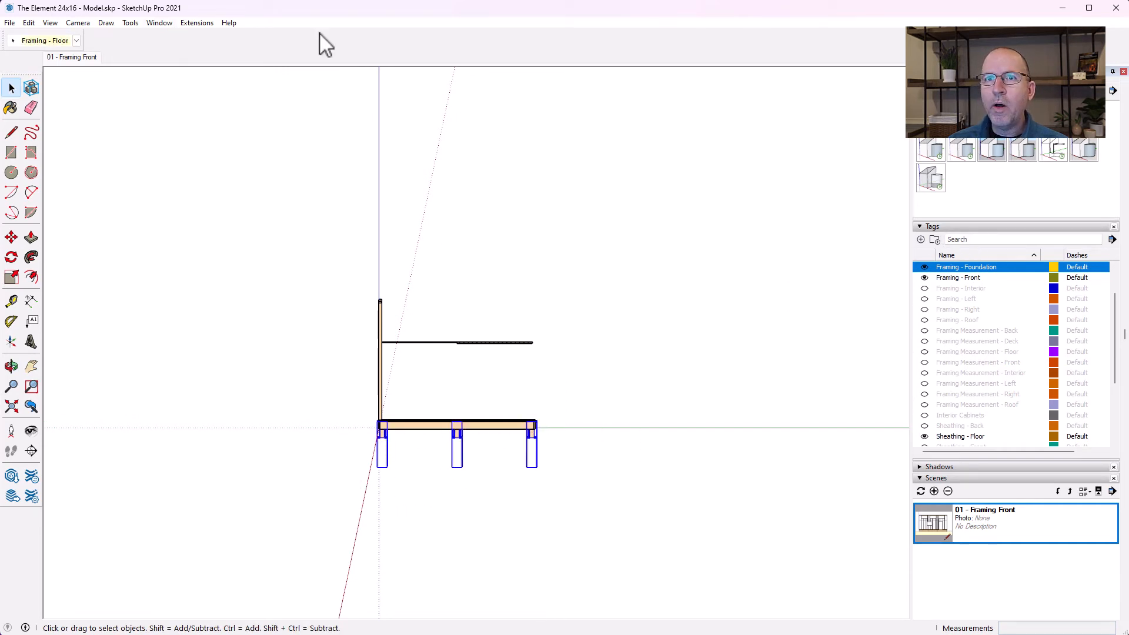
left_click(76, 41)
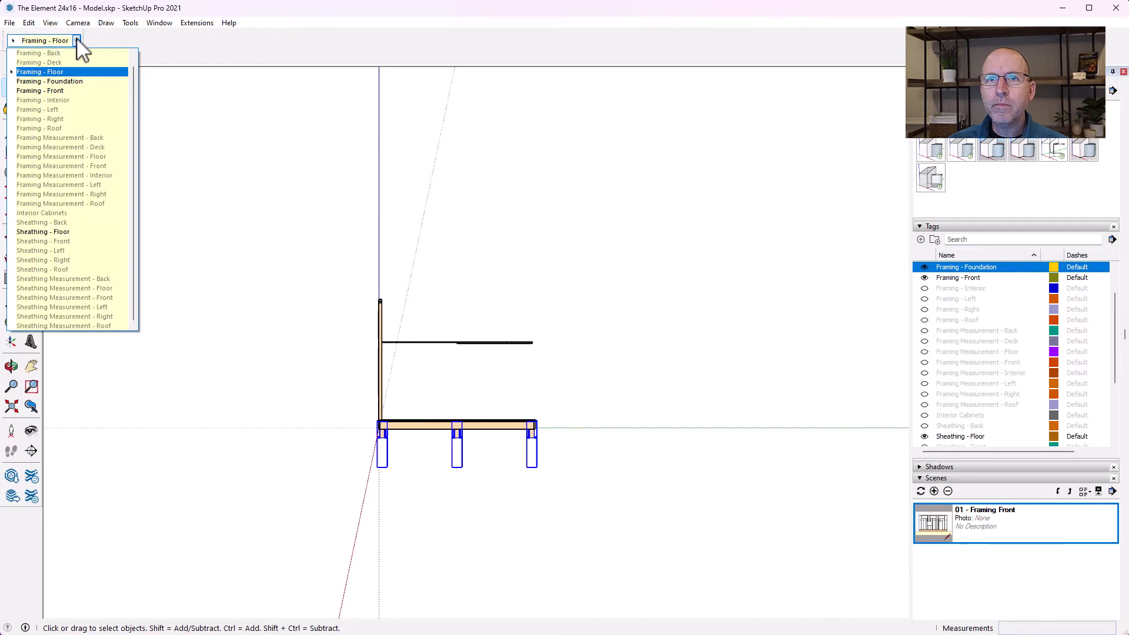
left_click(79, 72)
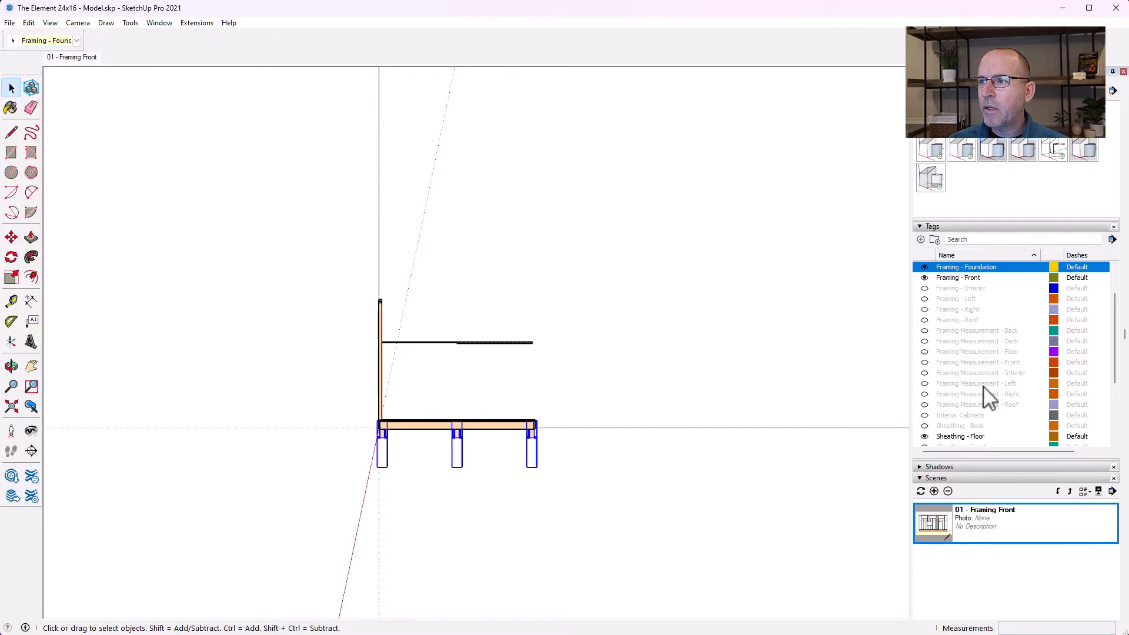
Return to the "01 - Framing Front" scene, hide the "Framing - Foundation" tag, and turn off the axes and guides.
double_click(948, 522)
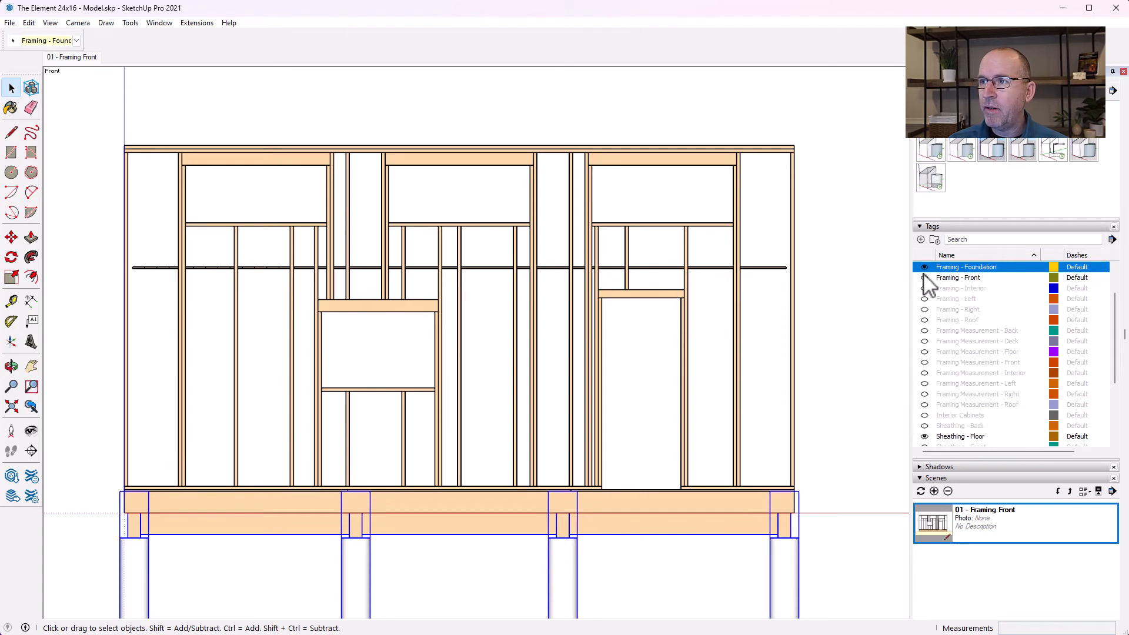
left_click(925, 267)
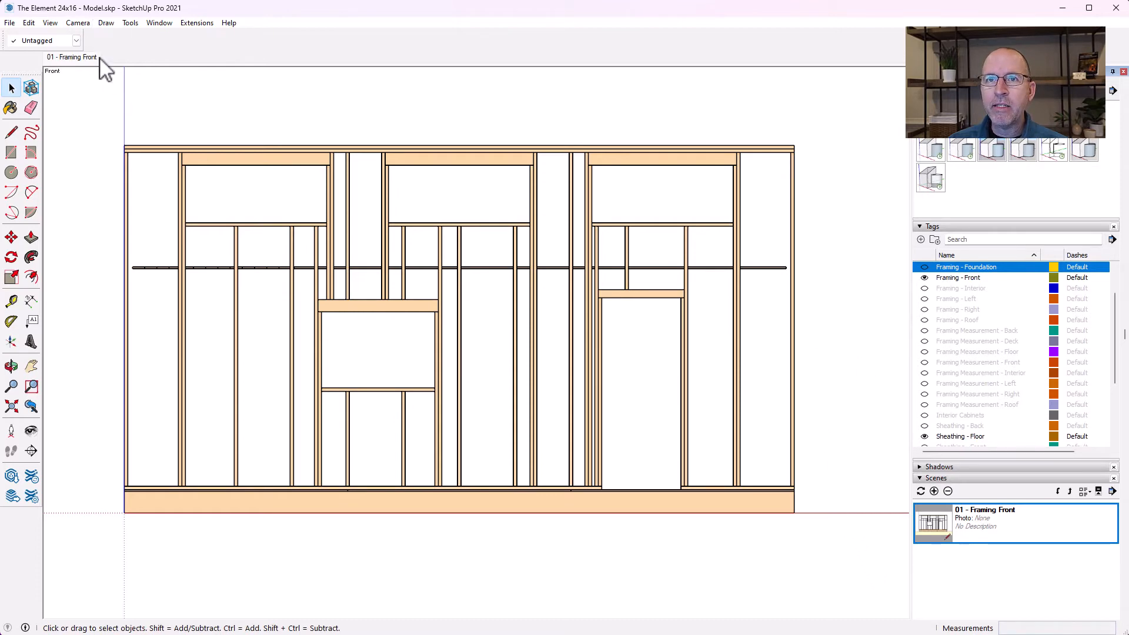
left_click(29, 23)
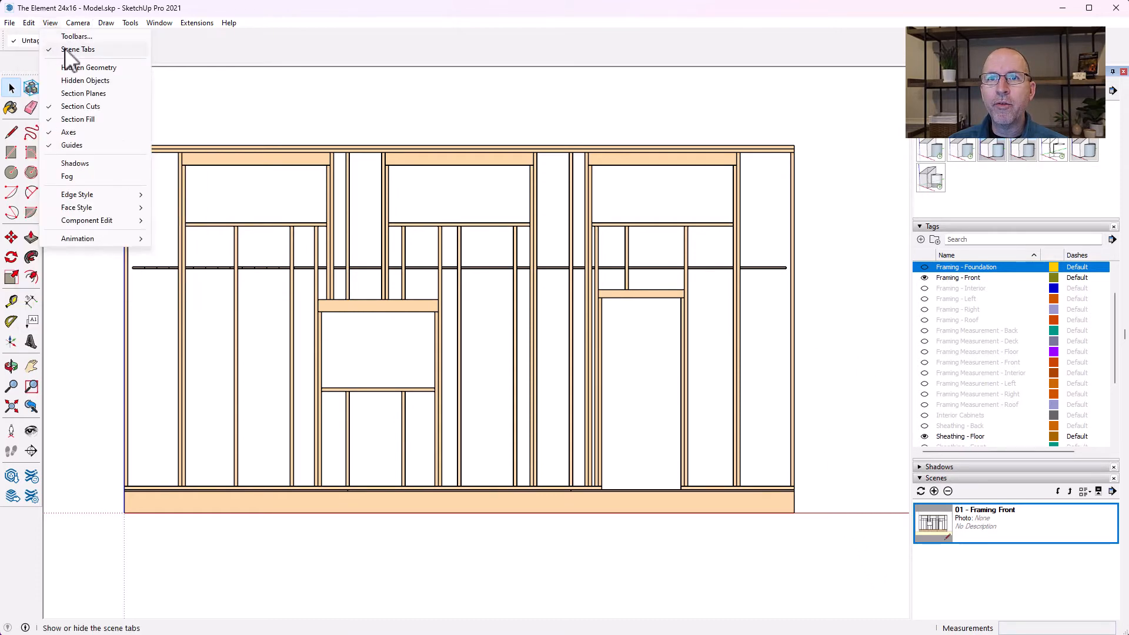
left_click(75, 133)
left_click(51, 23)
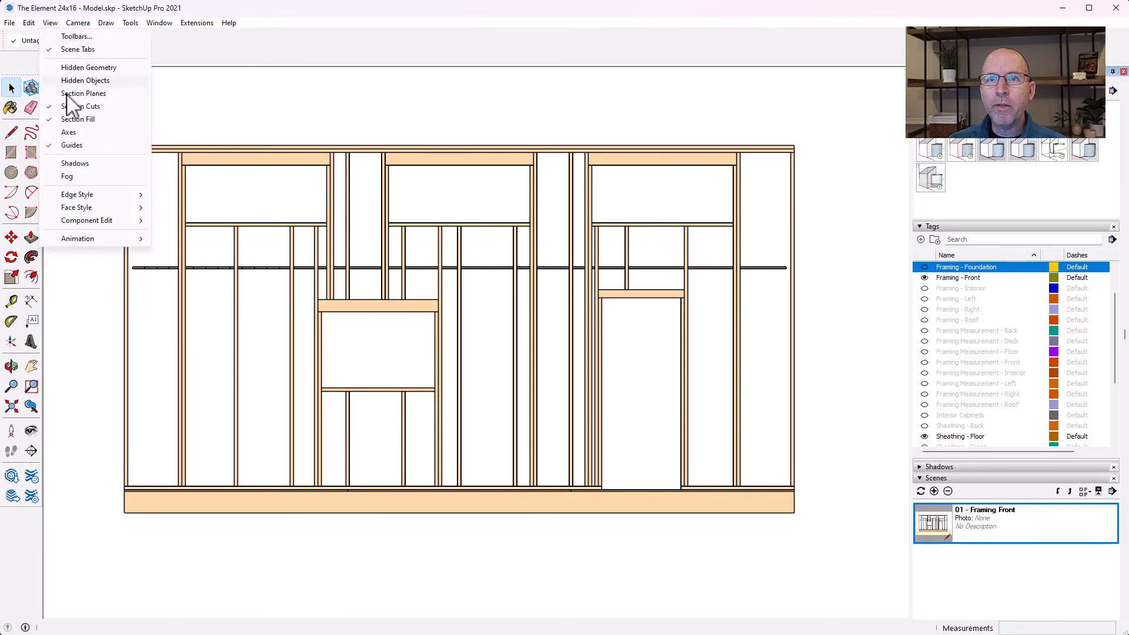
left_click(69, 145)
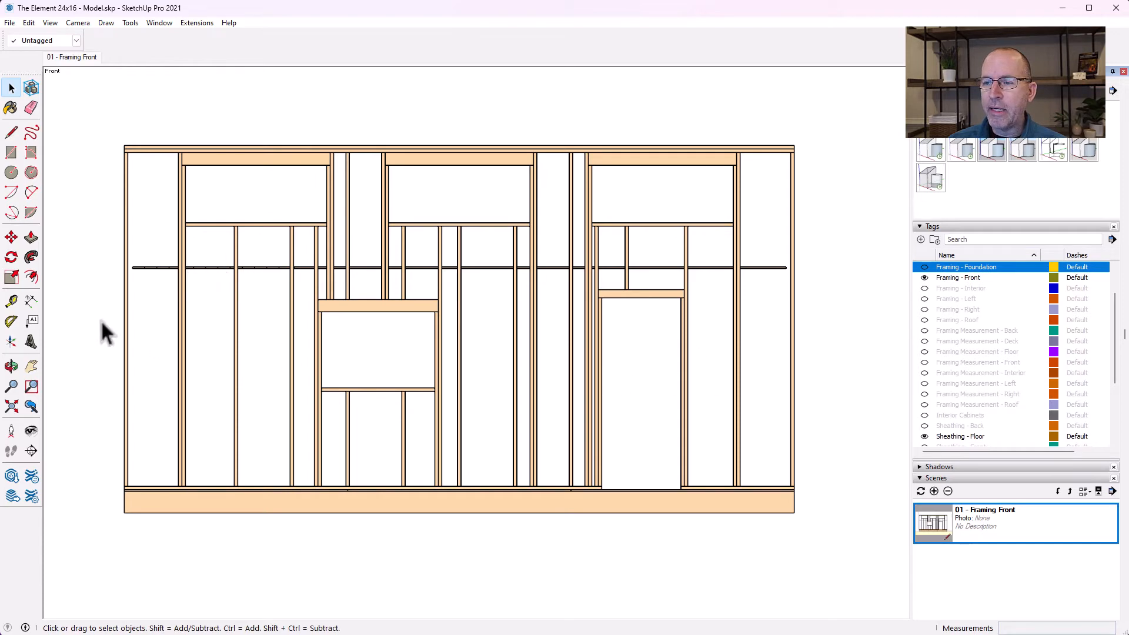
Enlarge and centre the front framing, and update the "01 - Framing Front" scene with all properties, saving the style changes as a new style.
left_click(31, 366)
left_click_drag(277, 351, 297, 371)
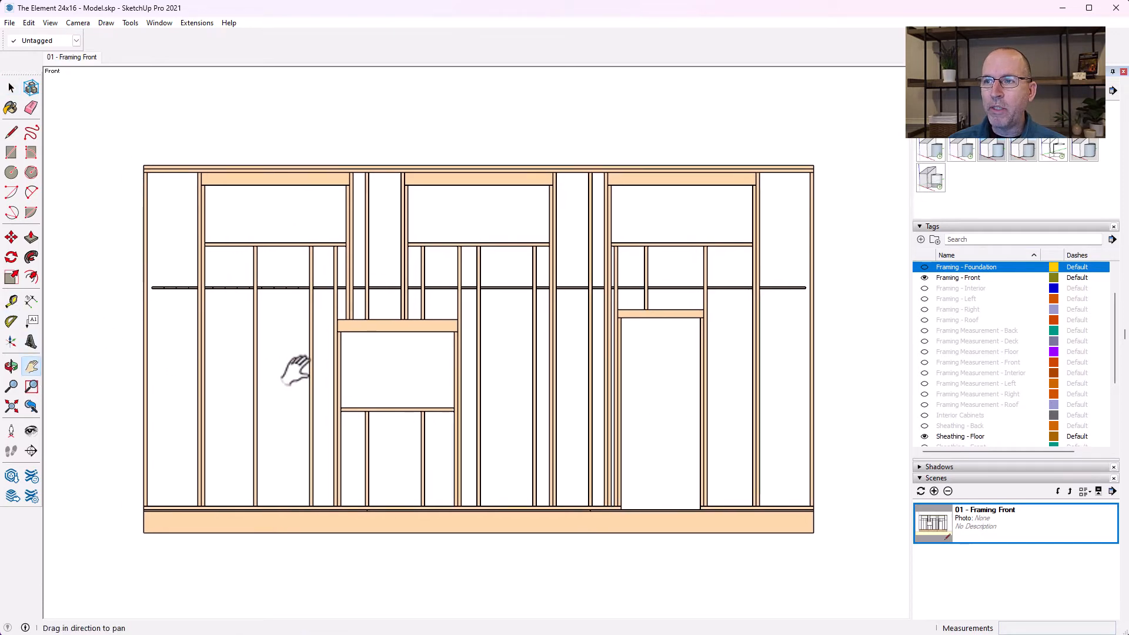
scroll(297, 367, "up", 1)
left_click_drag(454, 384, 428, 379)
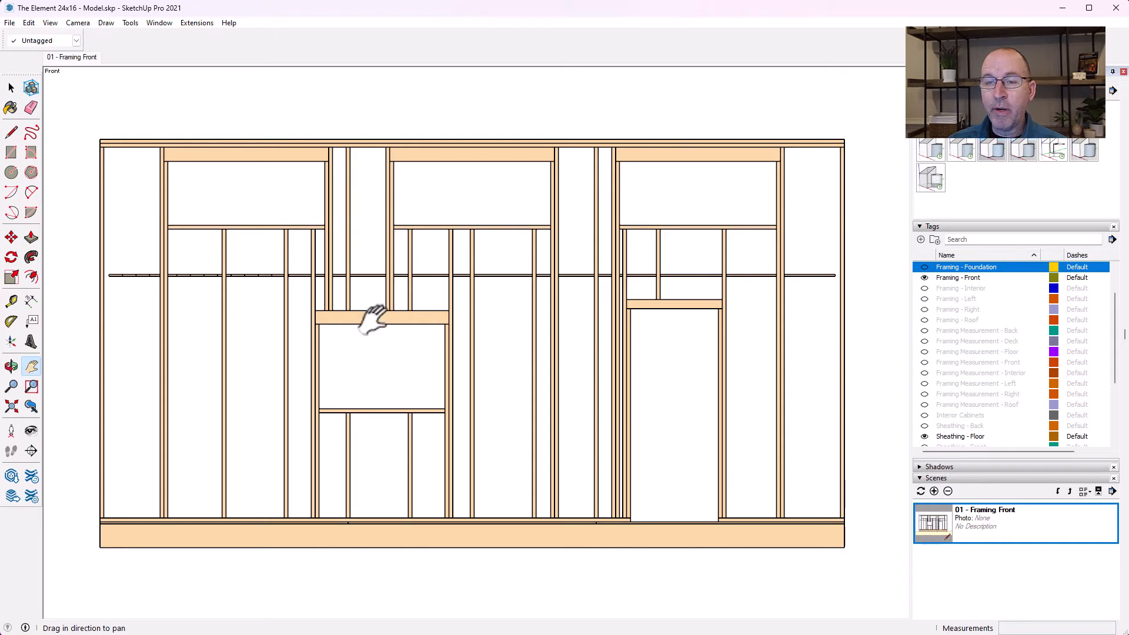
left_click(921, 492)
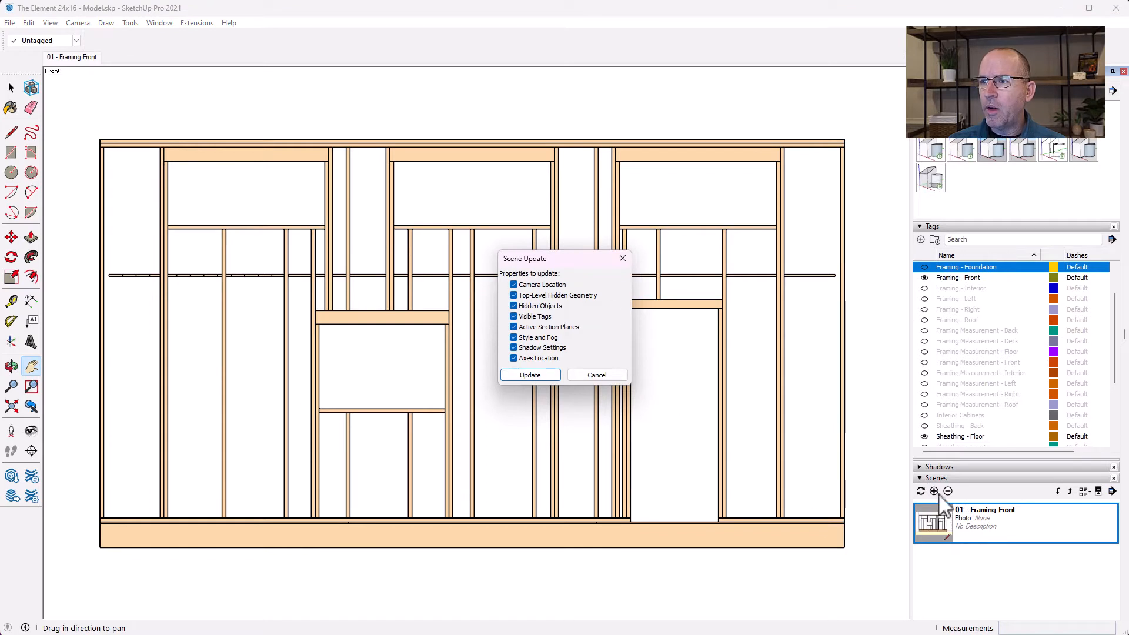
left_click(531, 375)
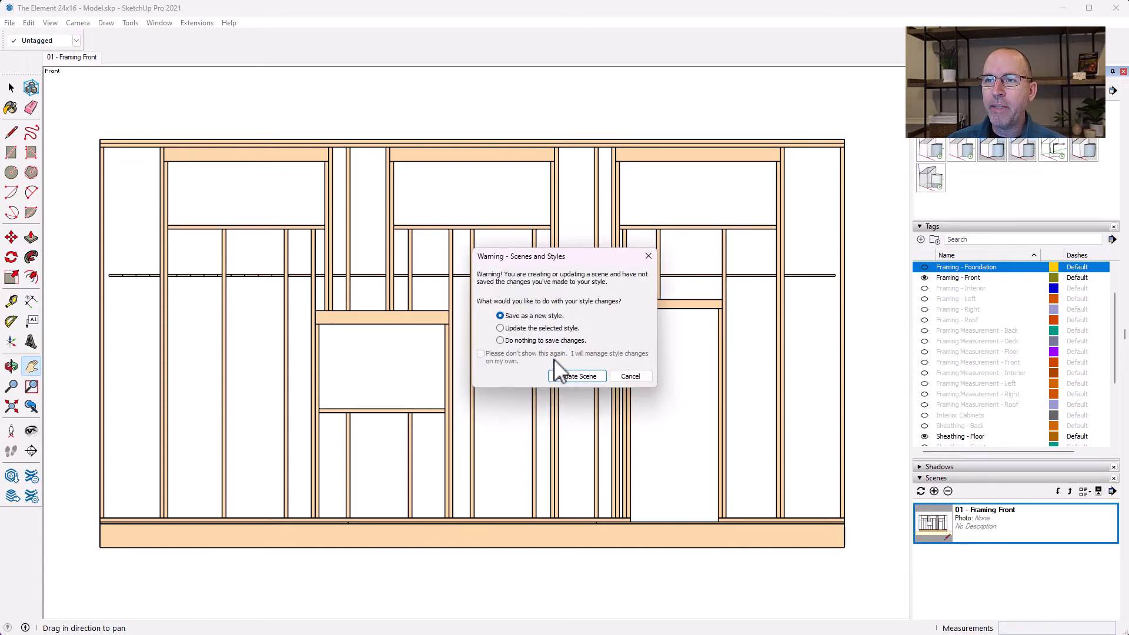
left_click(565, 375)
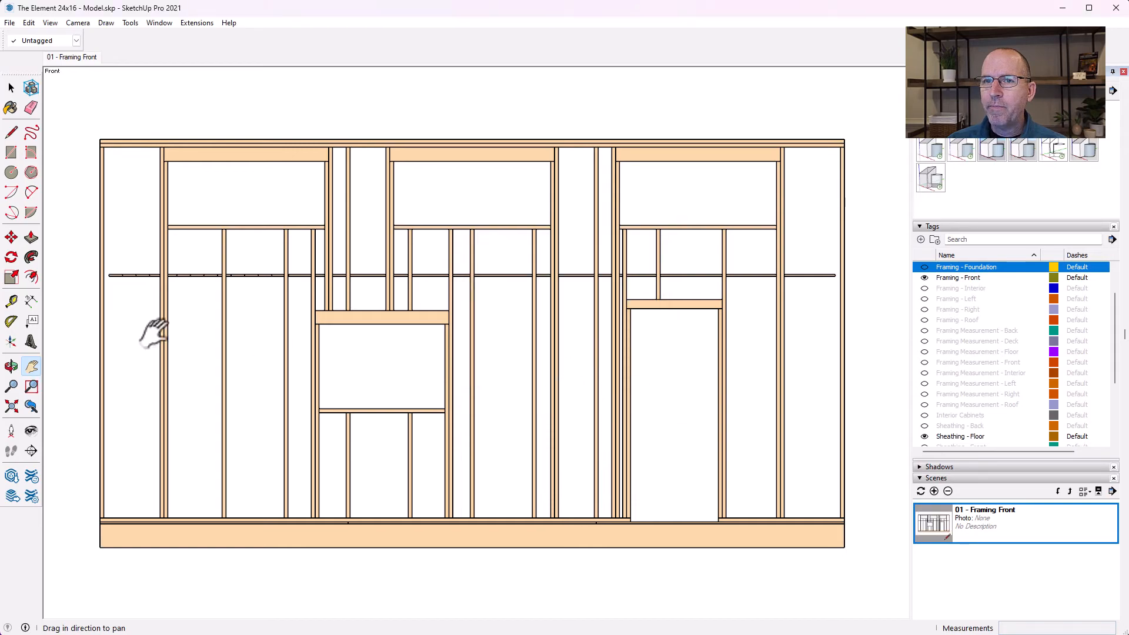
Create a new tag named "Loft Decking" for the boards above the floor.
left_click(11, 366)
left_click_drag(782, 287, 202, 361)
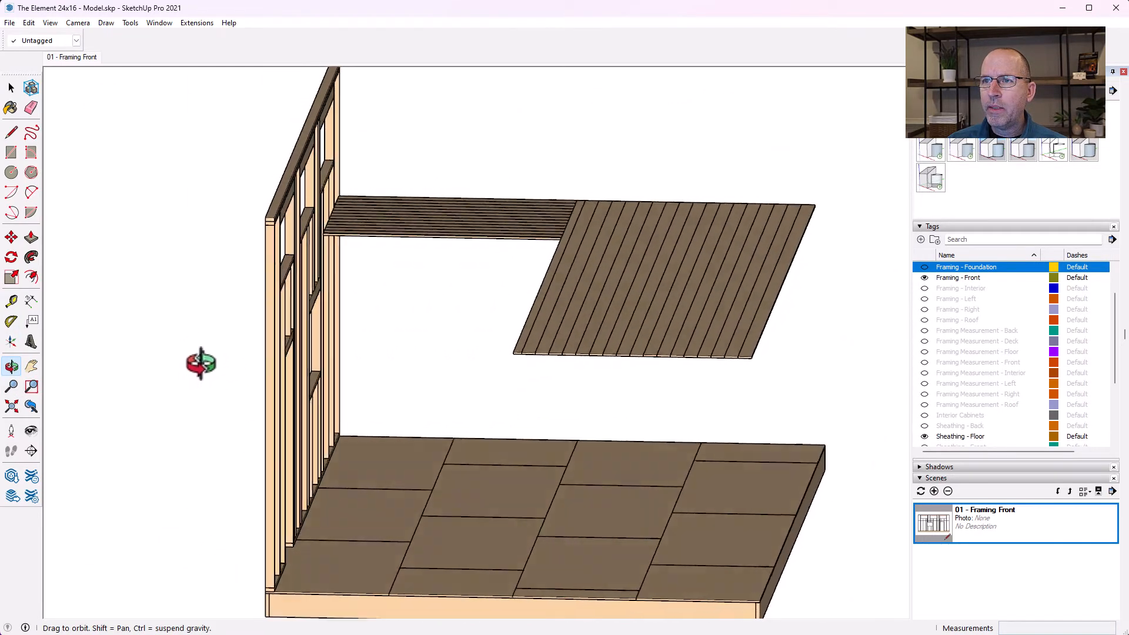
left_click(11, 88)
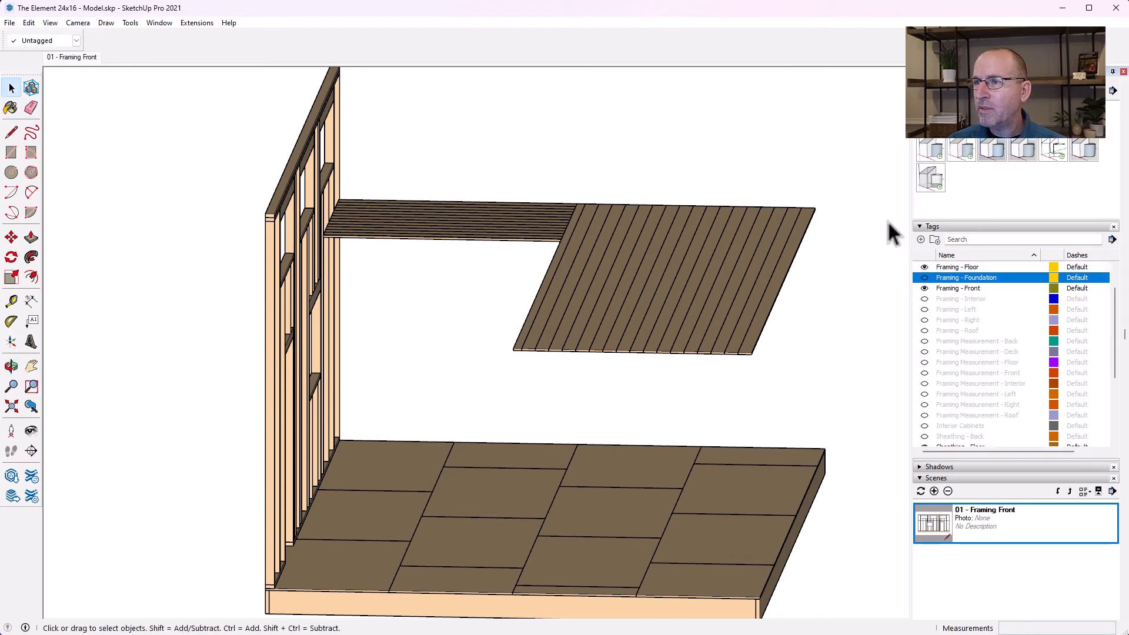
left_click(920, 240)
type("Loft Decking")
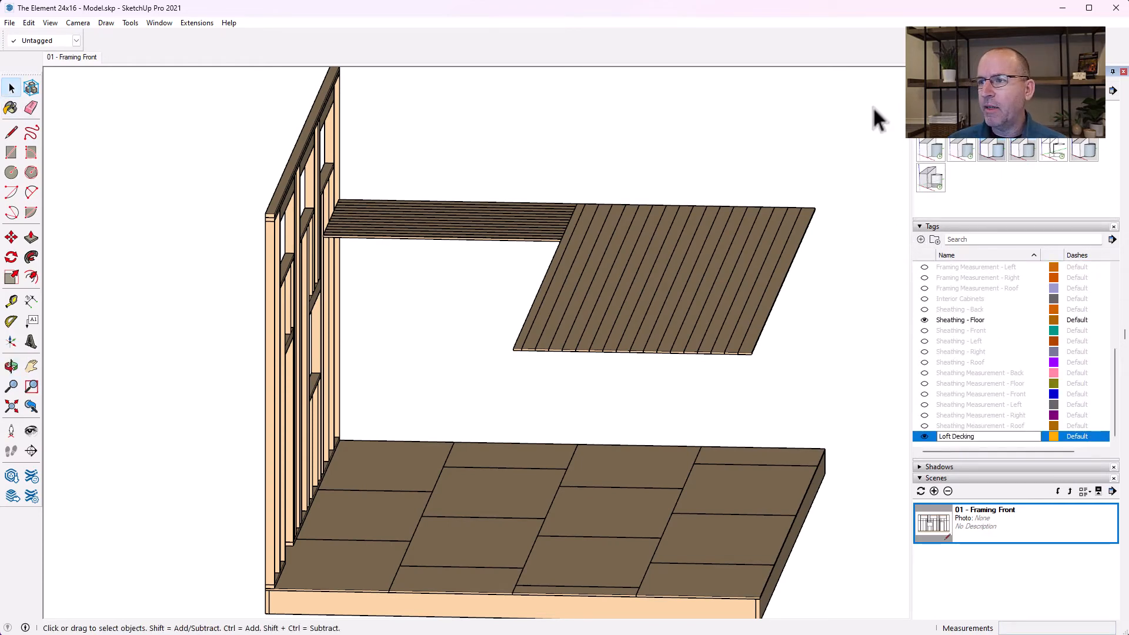
key("Return")
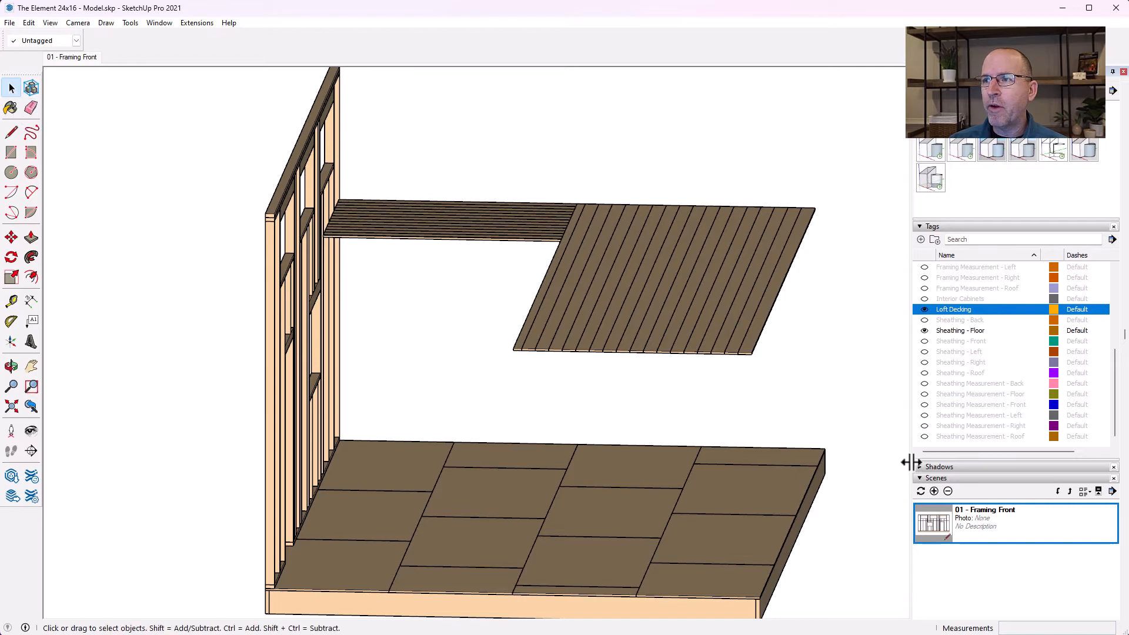
Select all the loft boards behind the front wall and assign them the "Loft Decking" tag.
left_click_drag(427, 135, 421, 131)
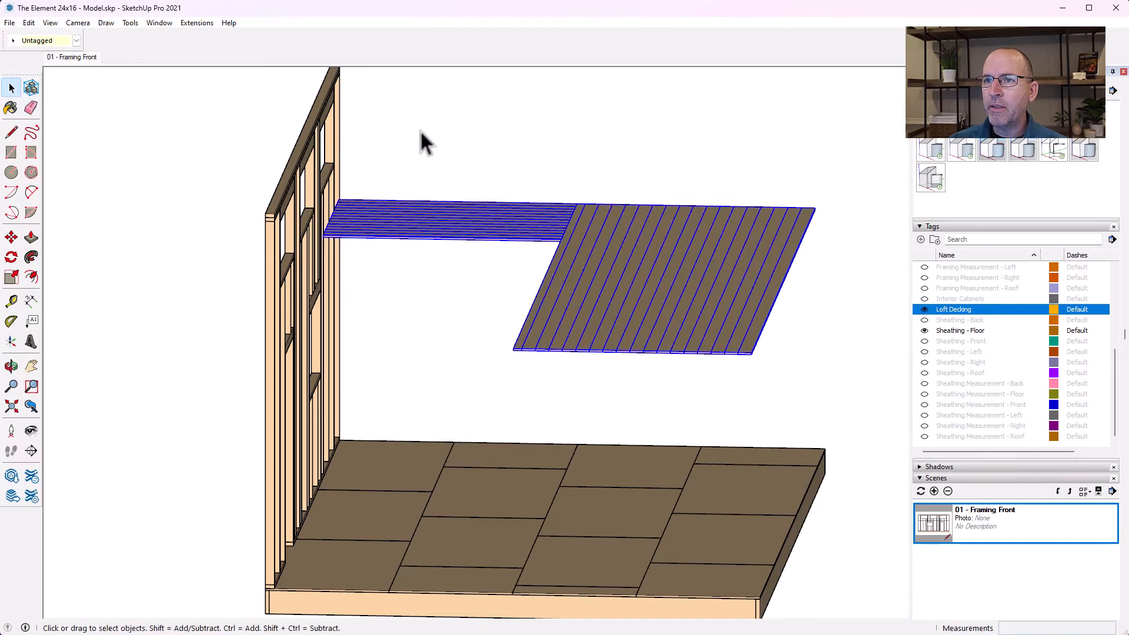
left_click(53, 39)
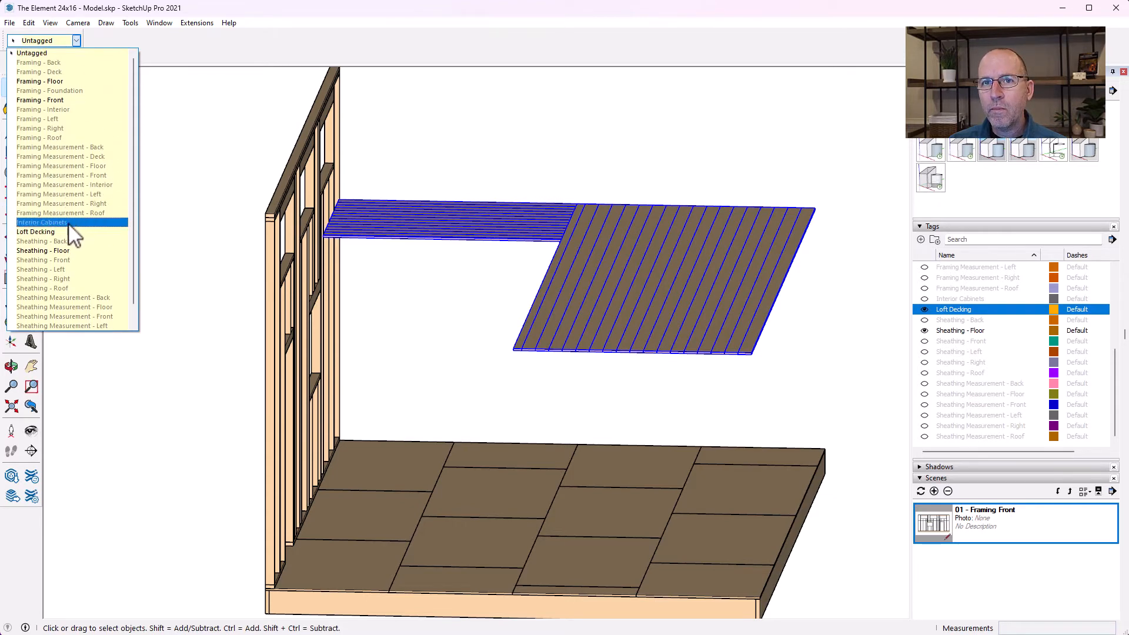
left_click(78, 233)
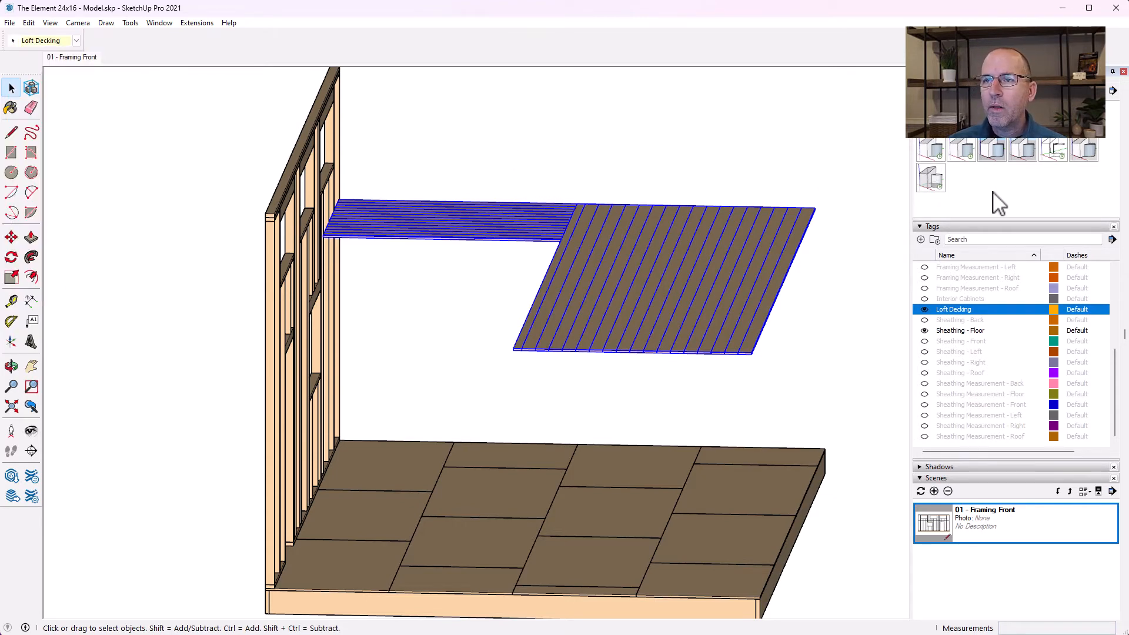
Return to the "01 - Framing Front" scene, hide the "Loft Decking" tag, and update the scene with all properties.
double_click(997, 522)
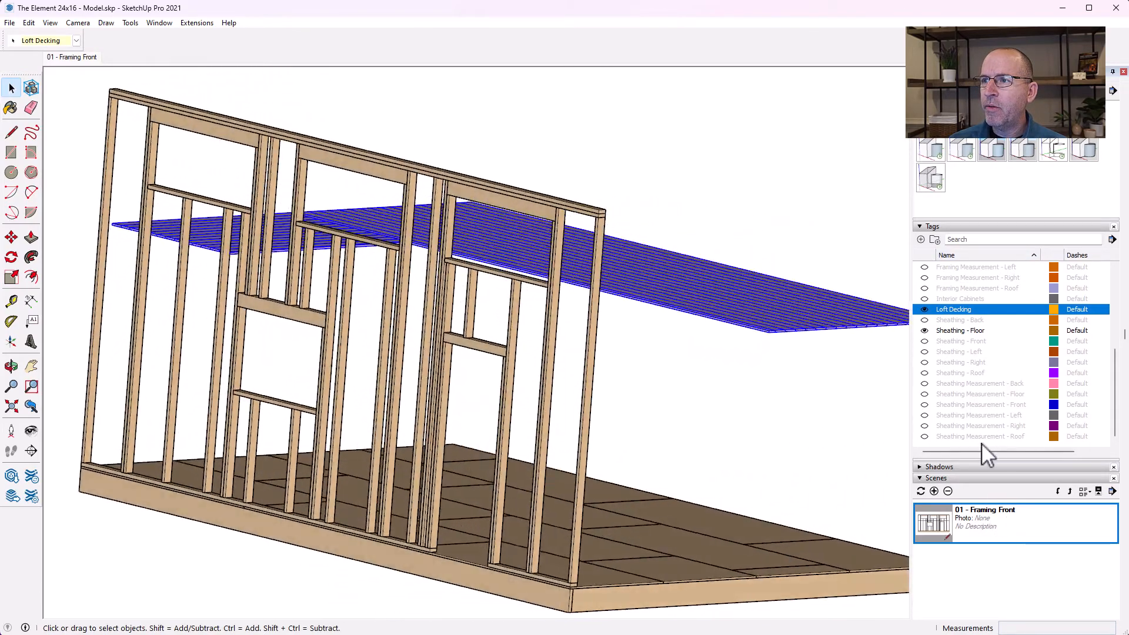
left_click(925, 310)
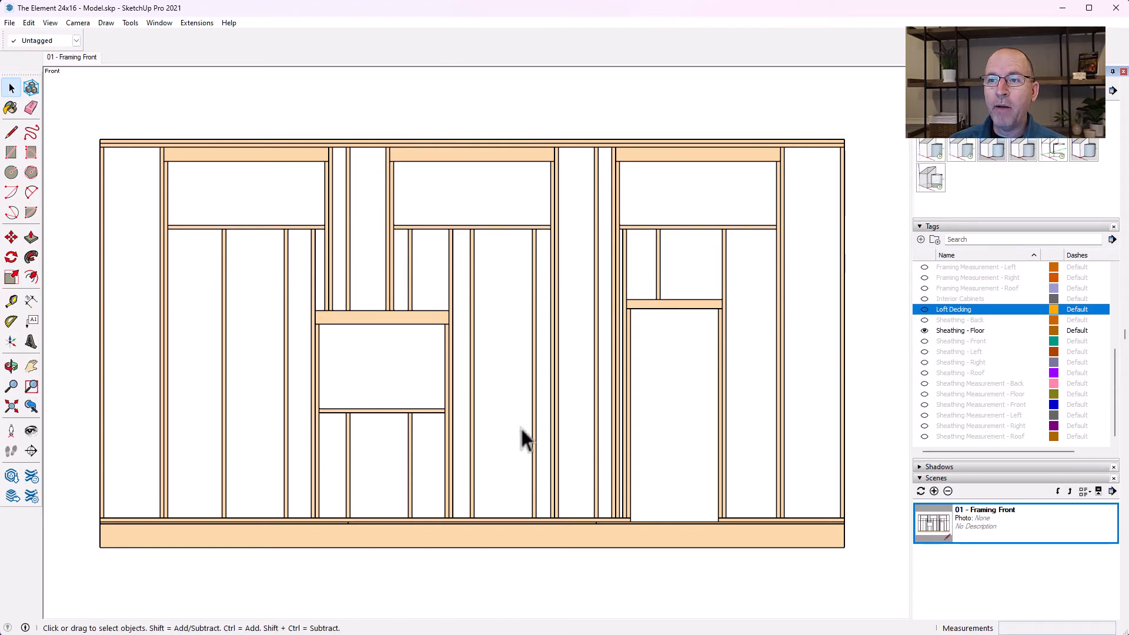
left_click(921, 491)
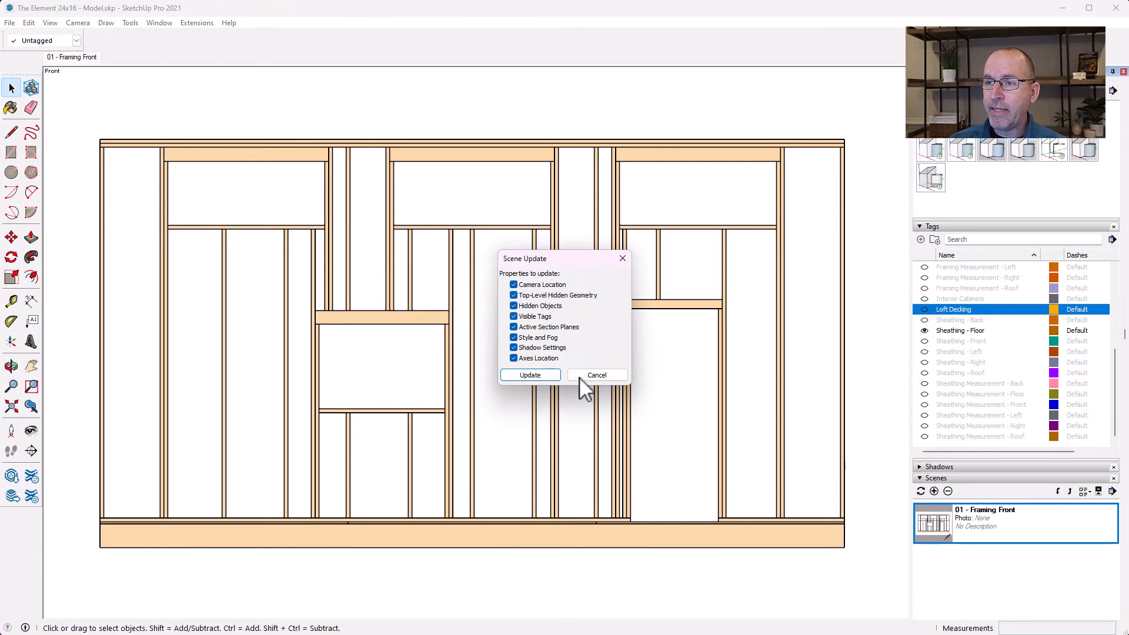
left_click(530, 376)
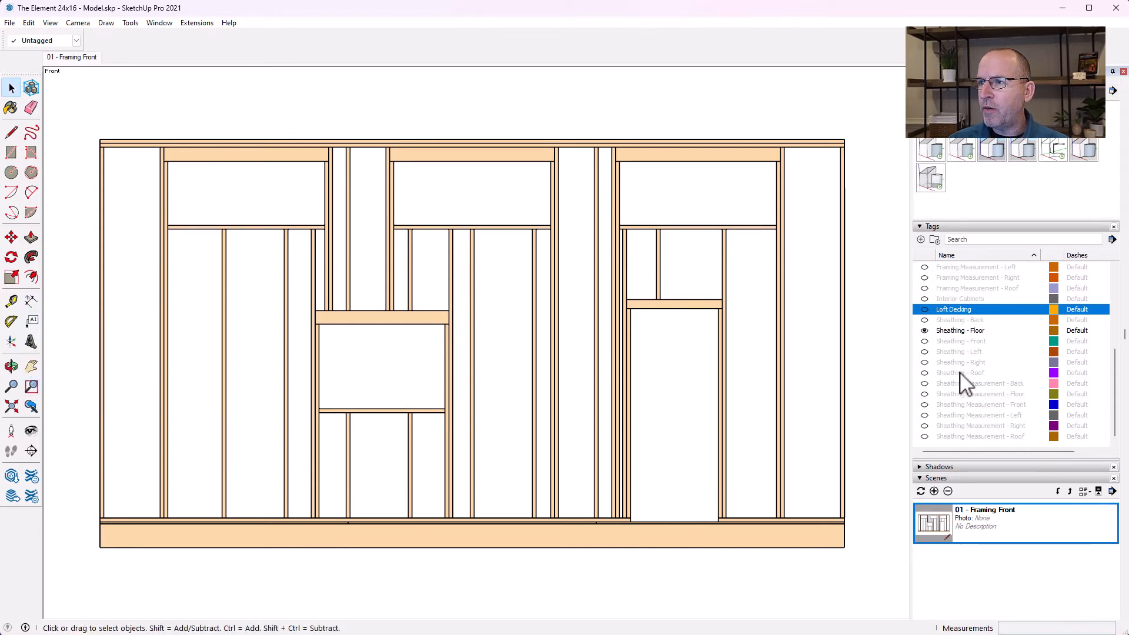
Show the "Framing Measurement - Front" tag and update the "01 - Framing Front" scene with all properties.
scroll(949, 370, "down", 3)
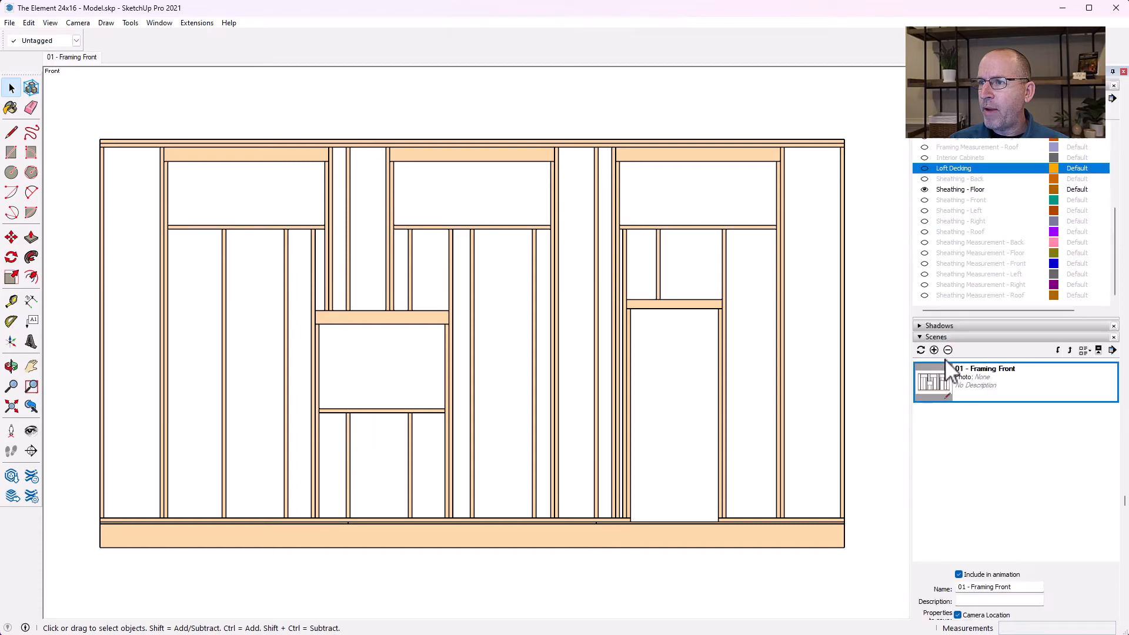
scroll(964, 299, "up", 2)
scroll(1104, 223, "up", 3)
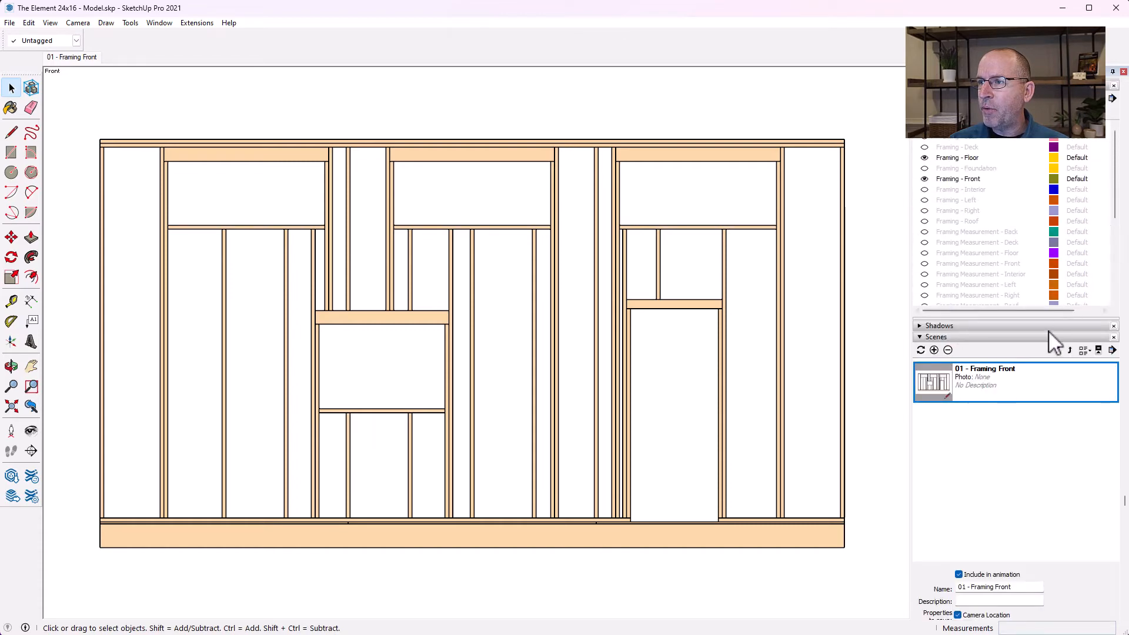
scroll(1065, 276, "down", 1)
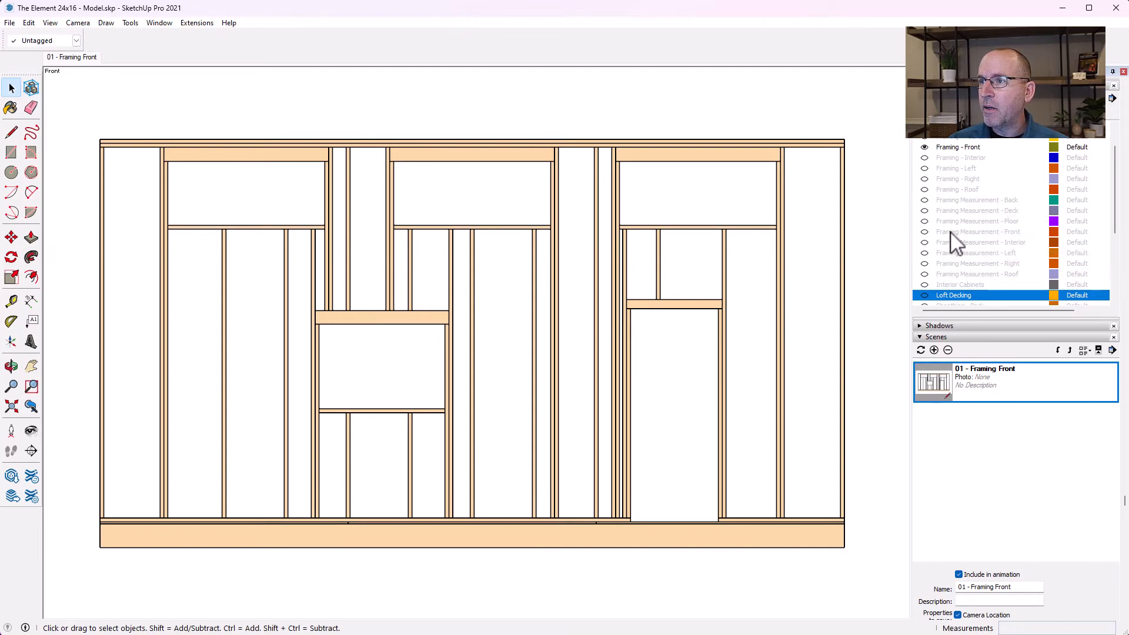
left_click(926, 233)
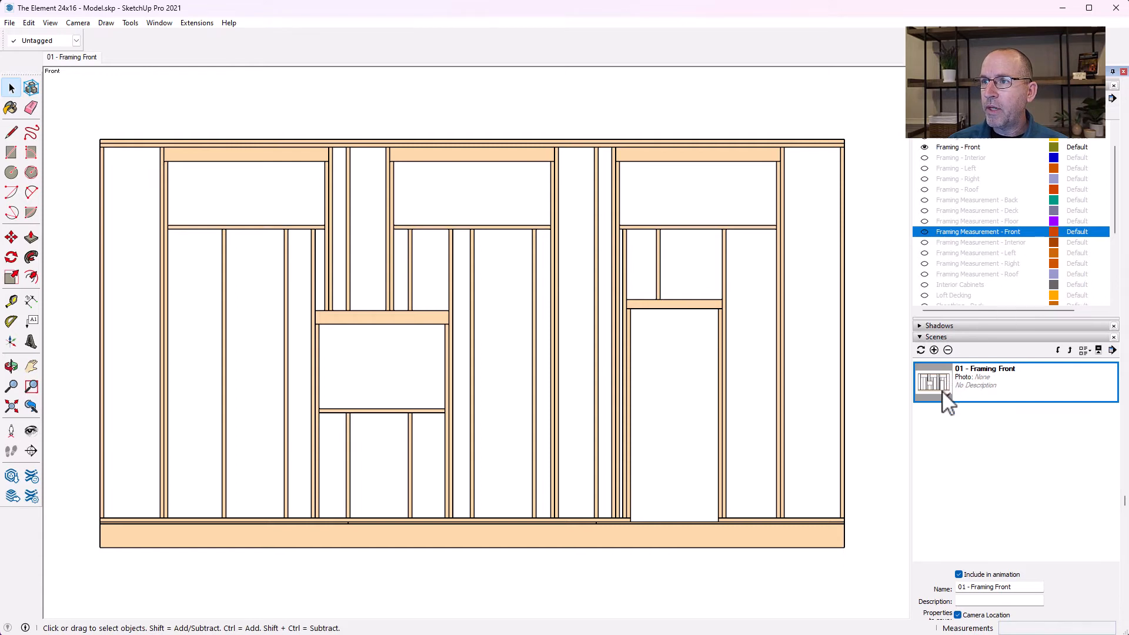
double_click(927, 234)
left_click(922, 350)
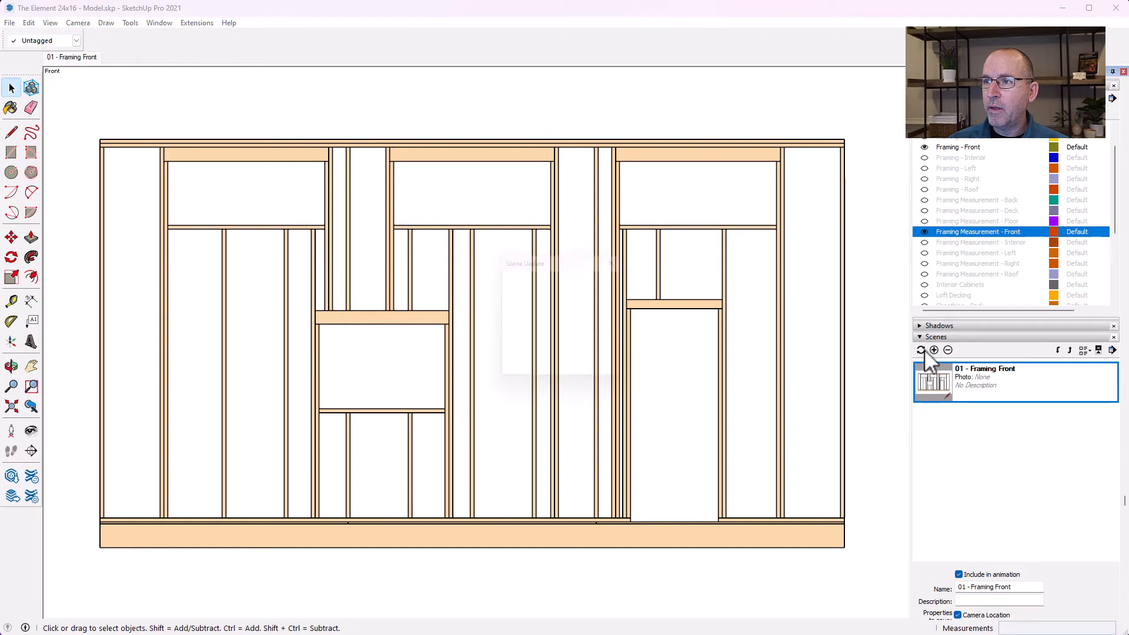
left_click(557, 376)
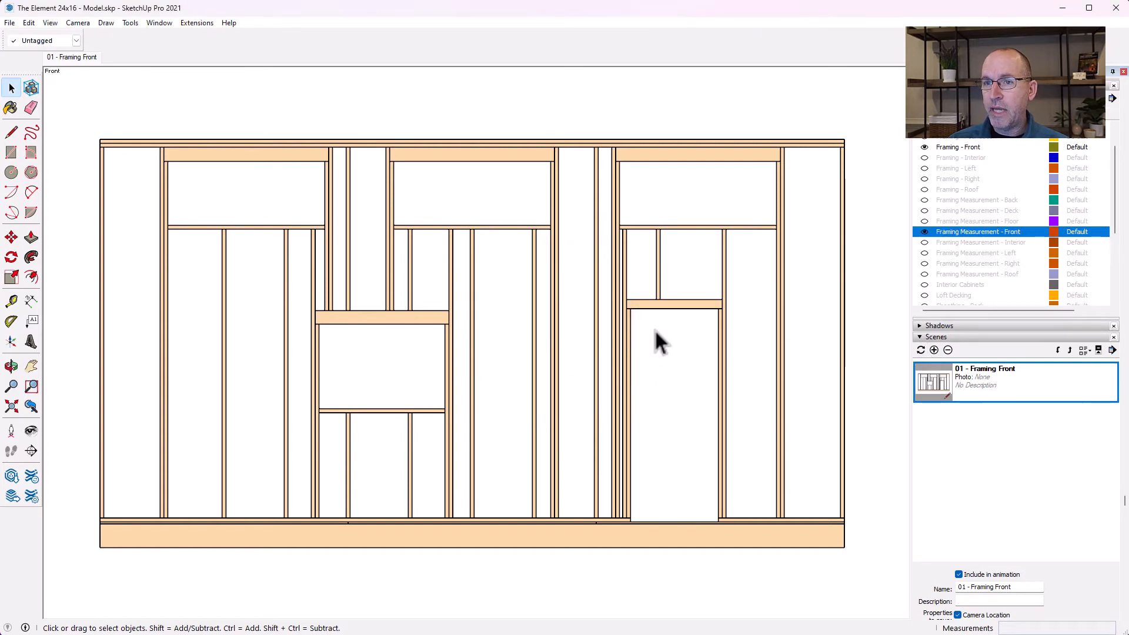
Make "Framing Measurement - Front" the active tag for new dimensions.
left_click(1109, 232)
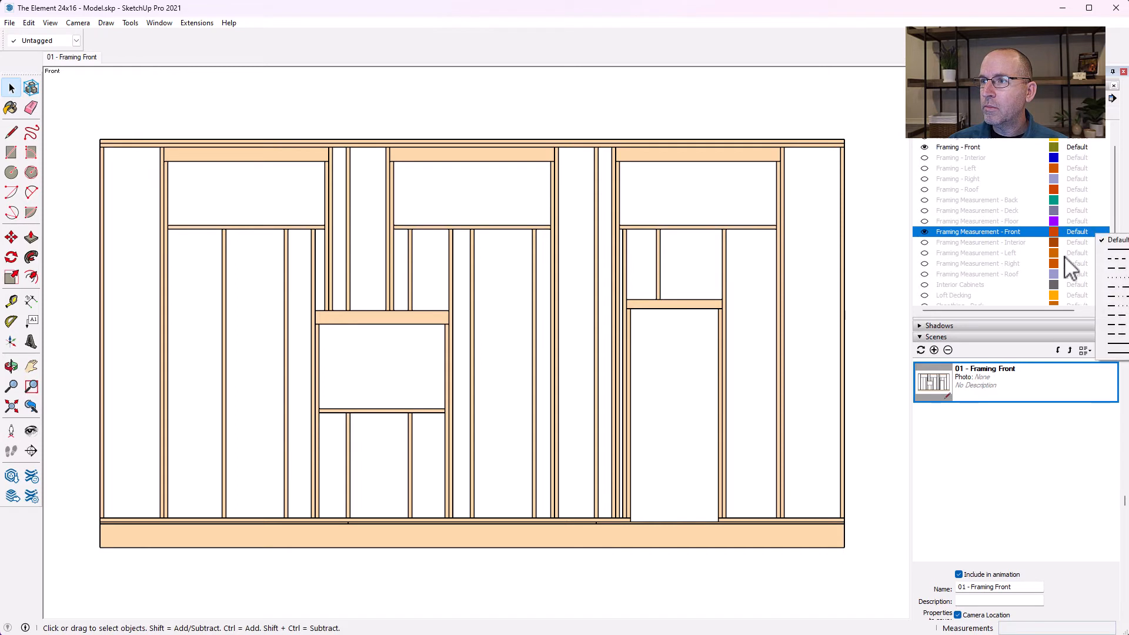
left_click(1070, 213)
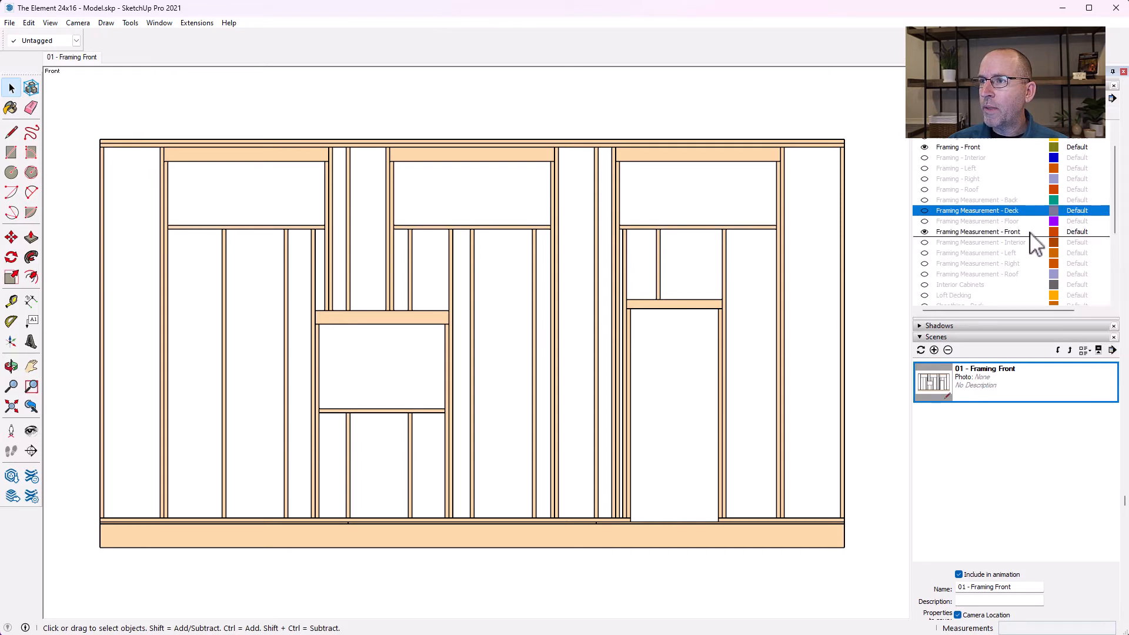
left_click(1030, 233)
left_click(1100, 232)
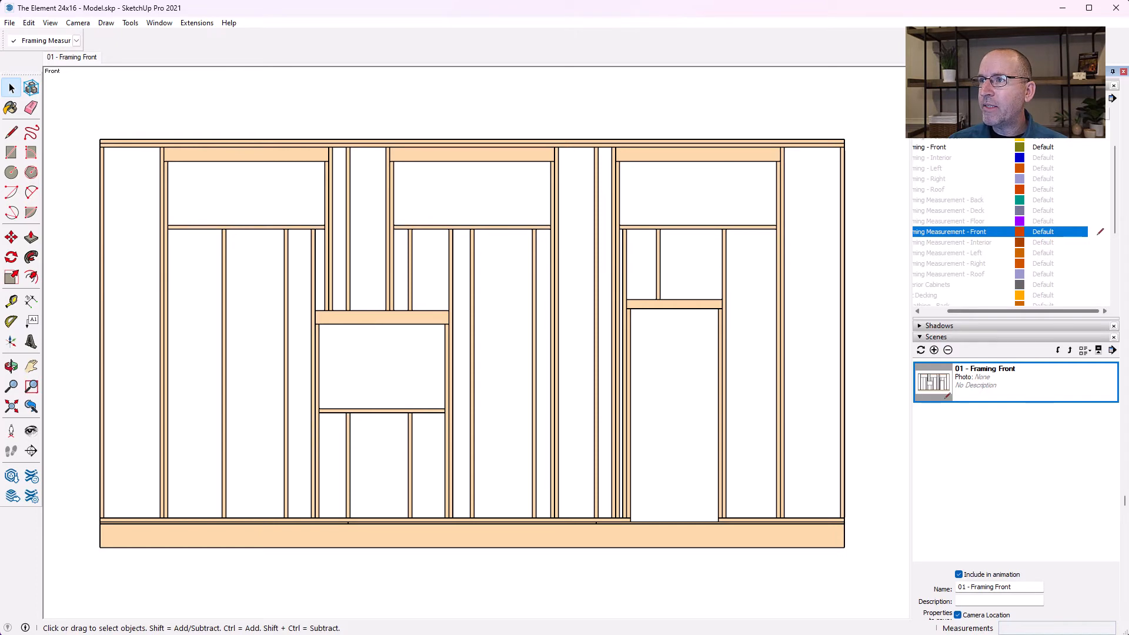
left_click(1100, 232)
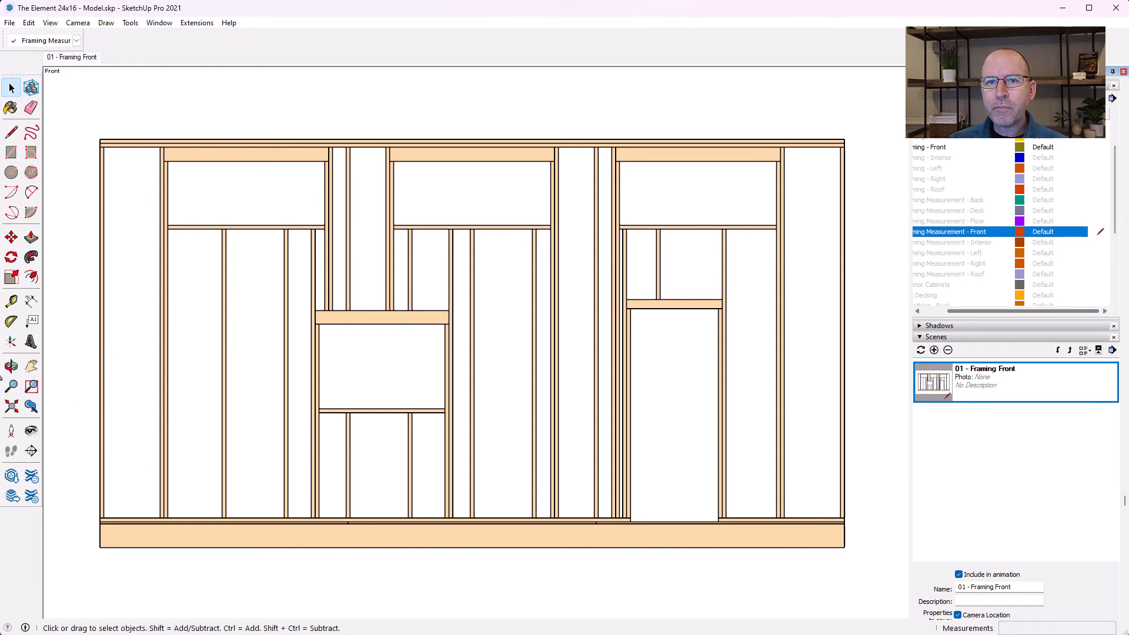
Dimension from the front wall's outer corner to the centre of the first stud, placing the dimension below the floor framing.
left_click(33, 302)
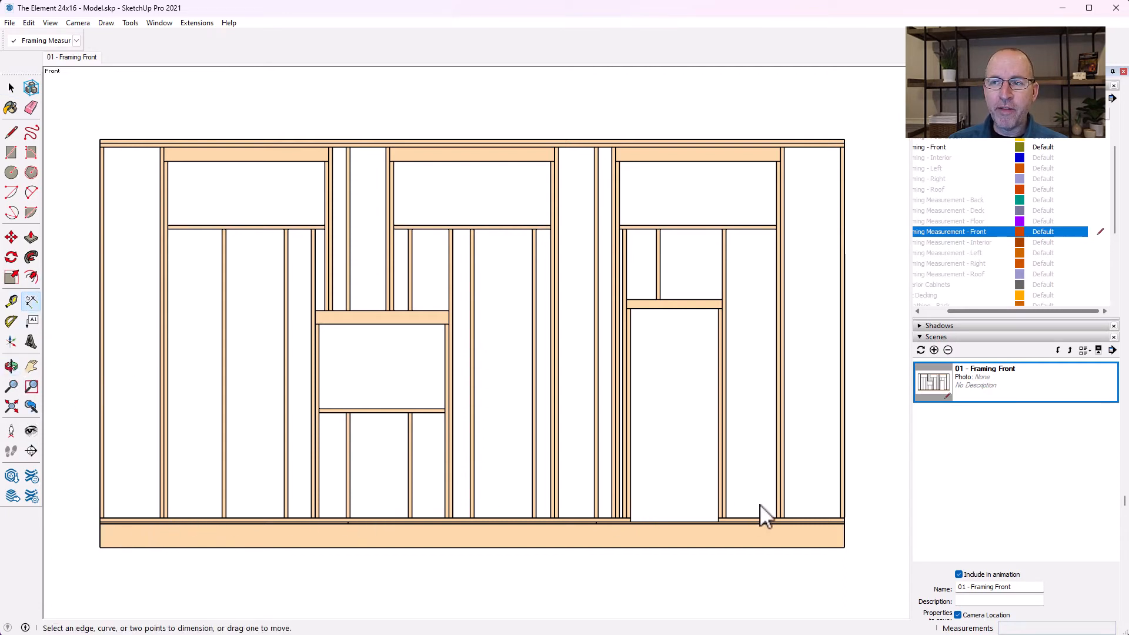
left_click(527, 507)
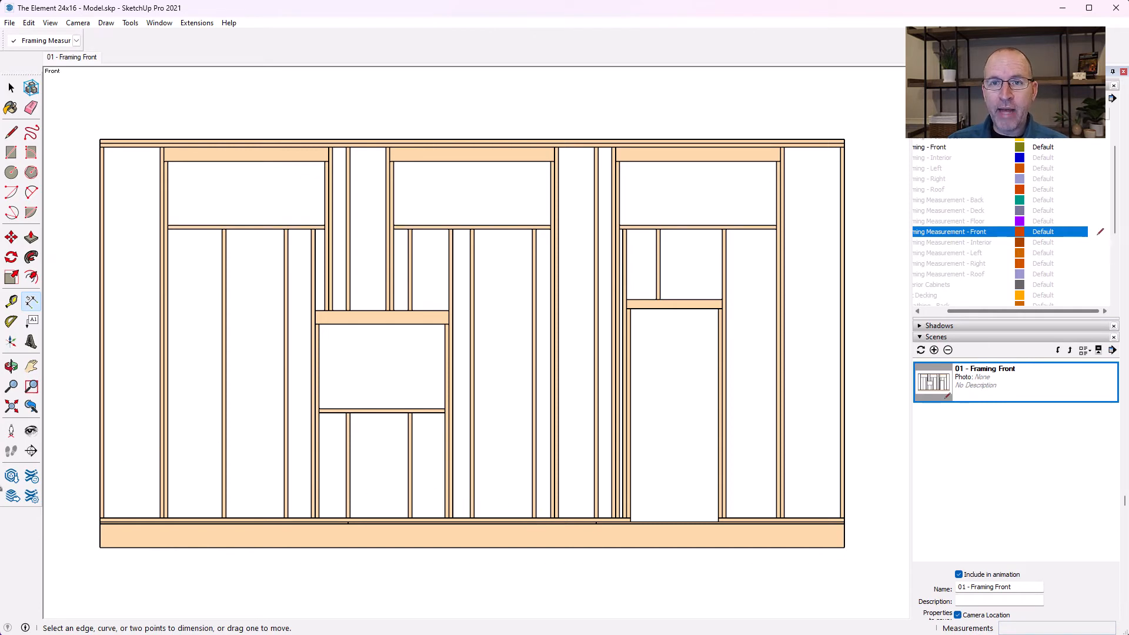
left_click(12, 368)
left_click_drag(151, 447, 428, 547)
left_click(31, 366)
left_click_drag(324, 606, 326, 438)
scroll(329, 435, "up", 6)
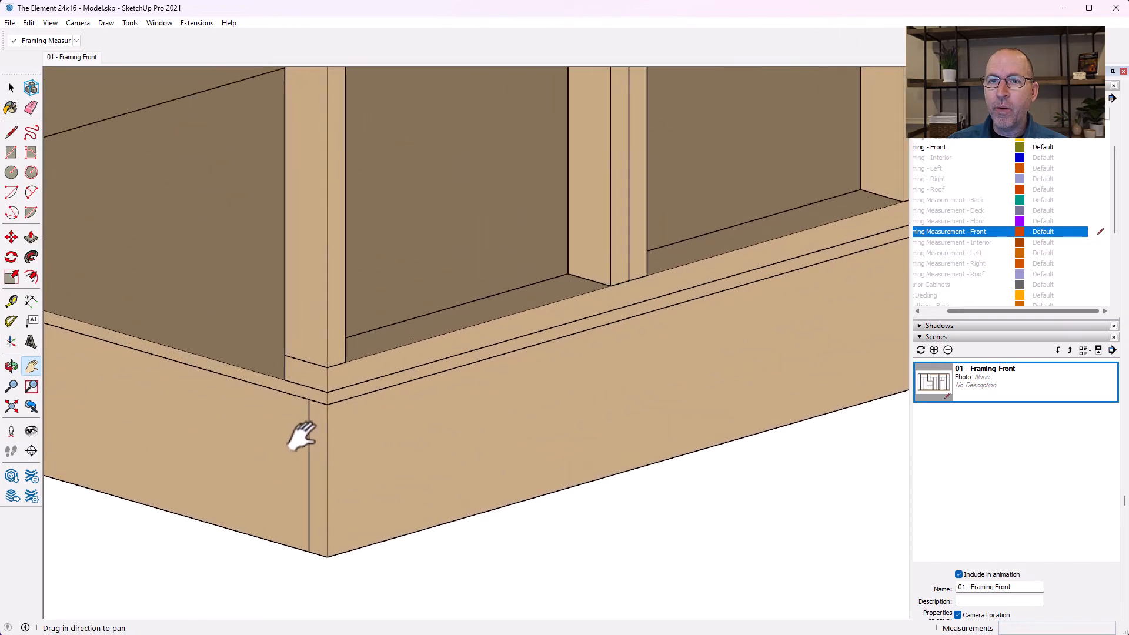
left_click(33, 301)
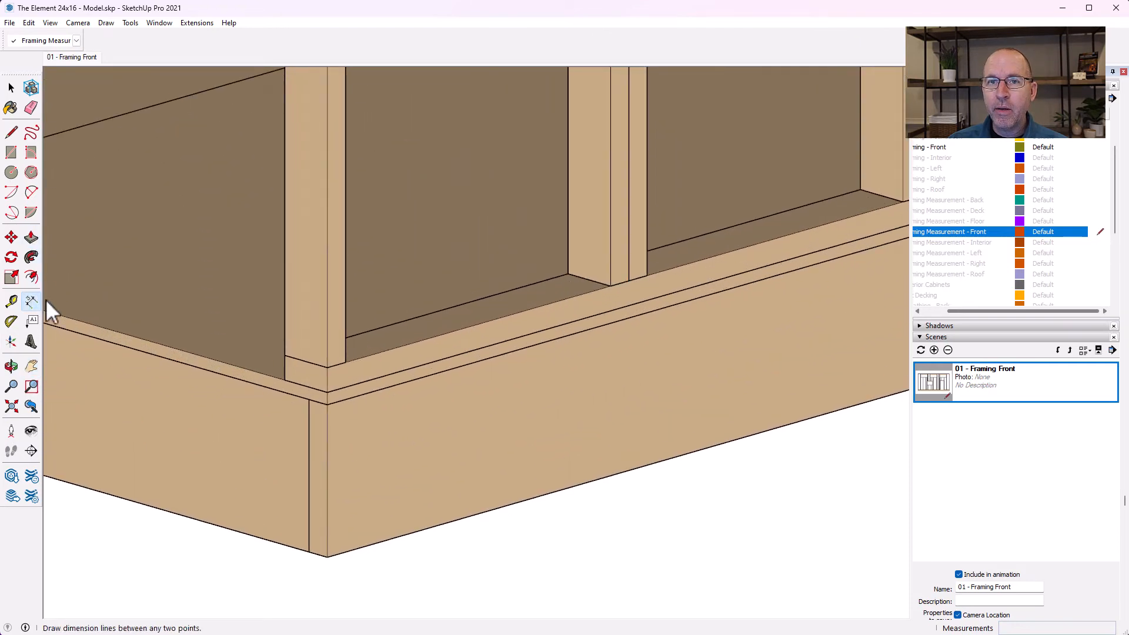
left_click(327, 368)
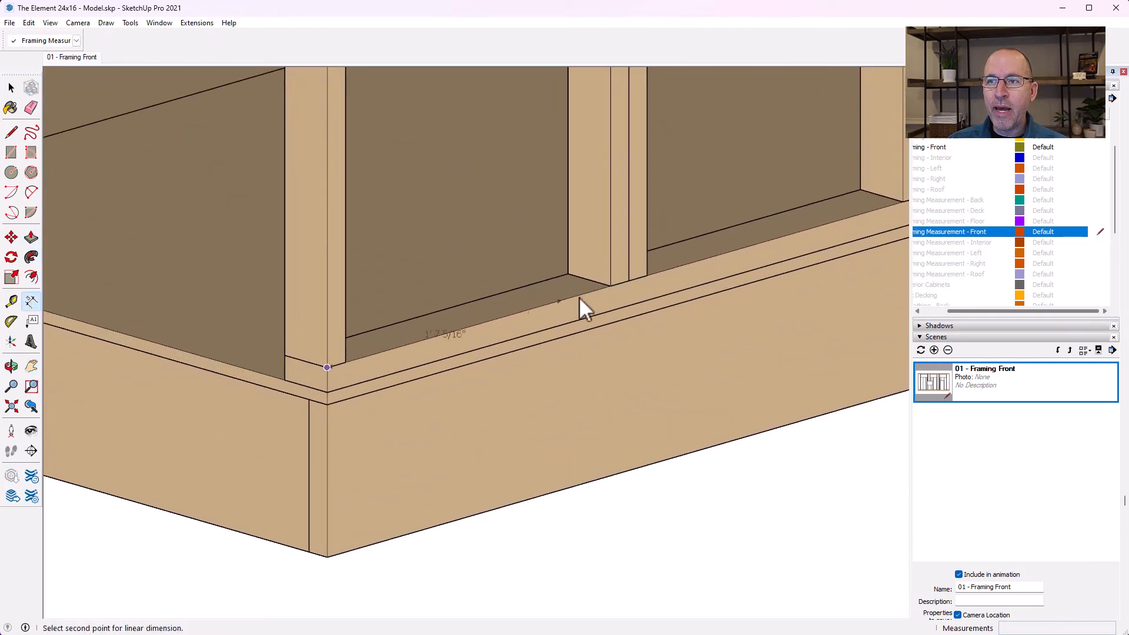
left_click(620, 283)
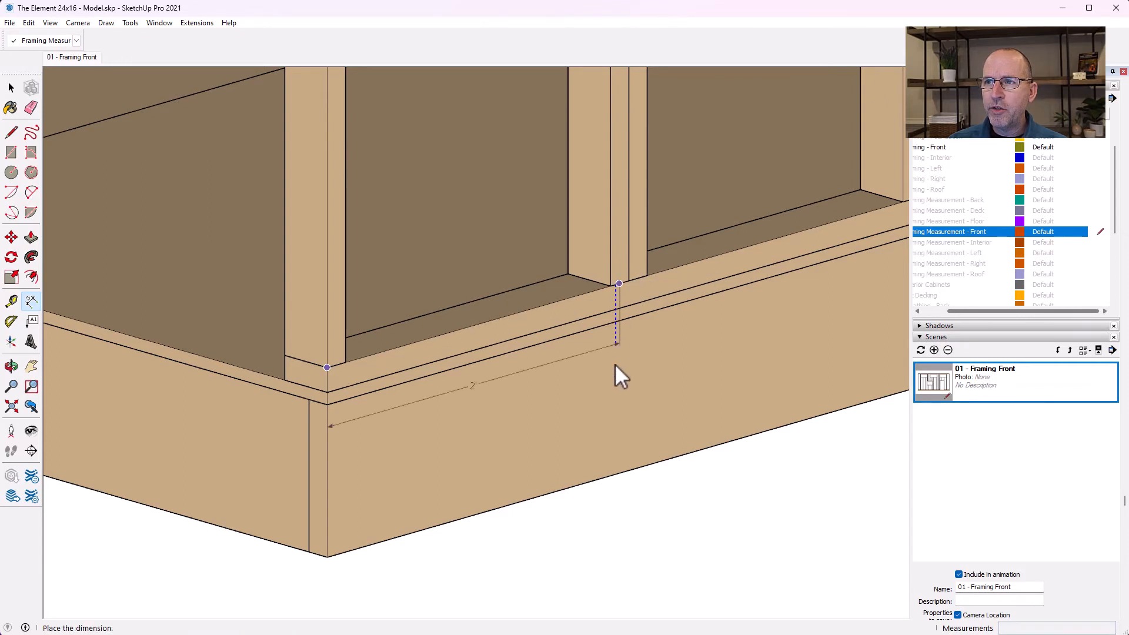
scroll(618, 556, "down", 3)
left_click(615, 565)
Dimension from the first stud's centre to the next stud, and move both dimensions slightly lower in the "01 - Framing Front" scene.
scroll(683, 473, "up", 2)
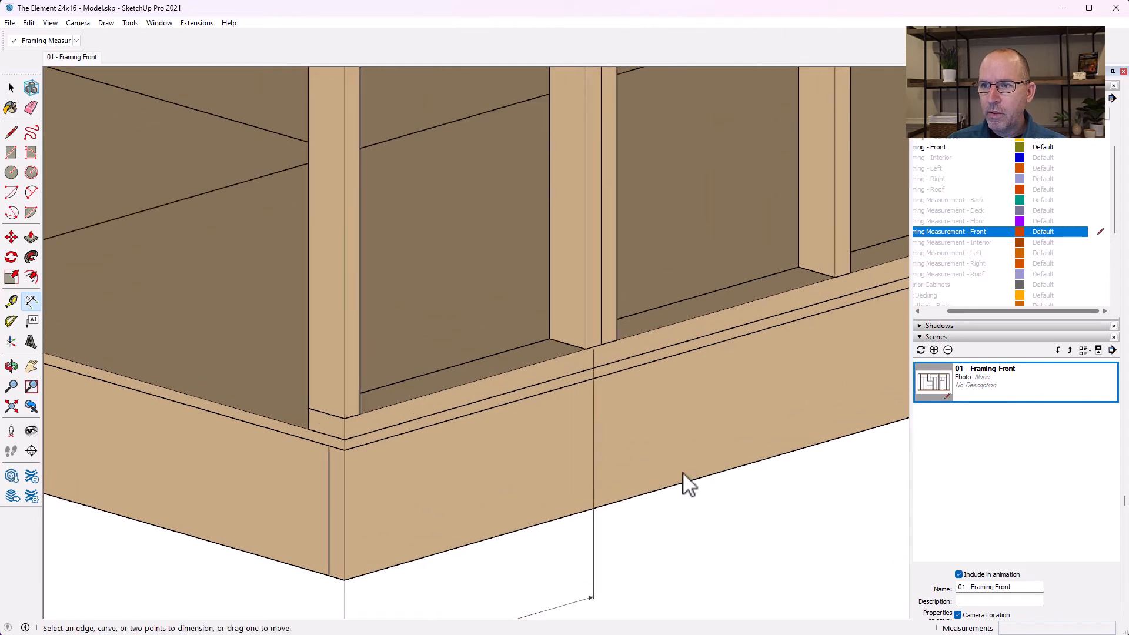
scroll(683, 473, "up", 1)
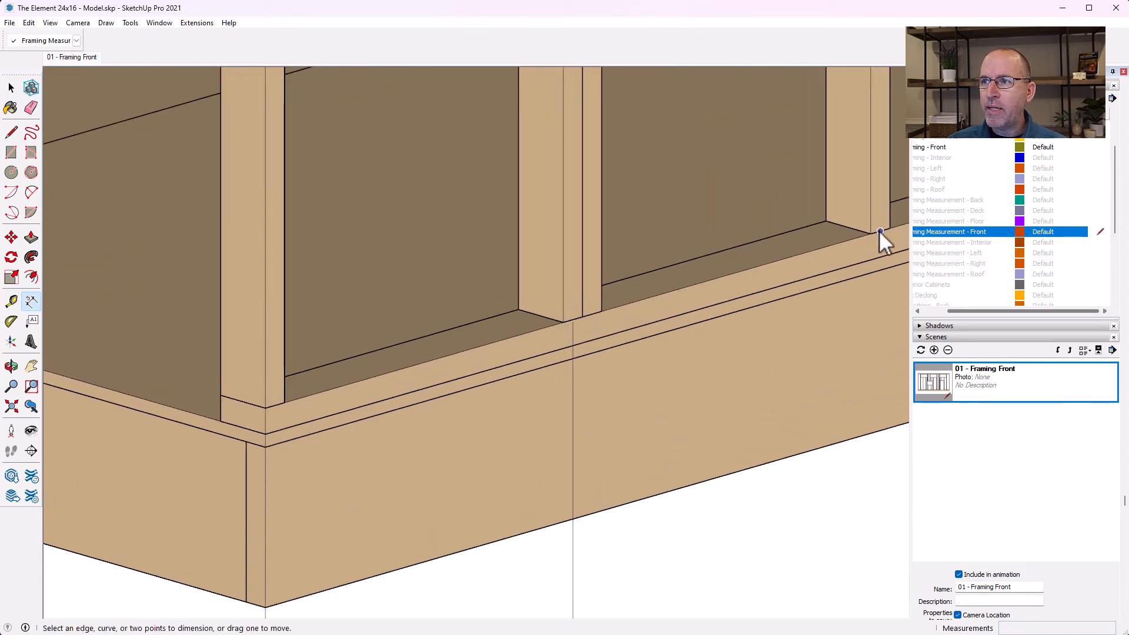
left_click(880, 230)
left_click(571, 325)
scroll(570, 326, "down", 2)
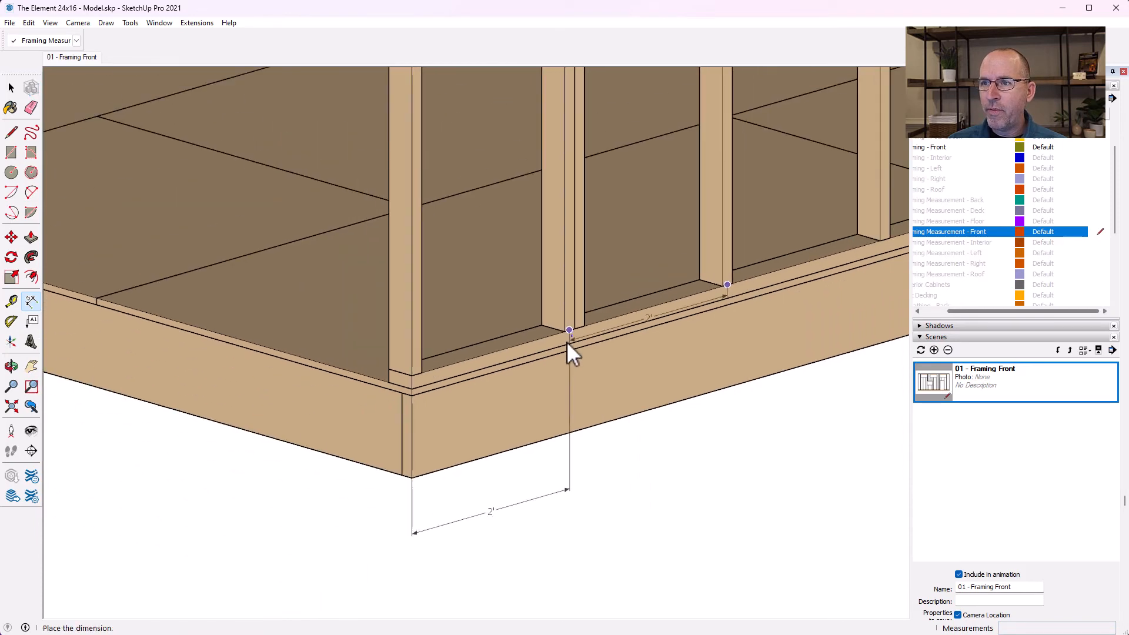
left_click(589, 497)
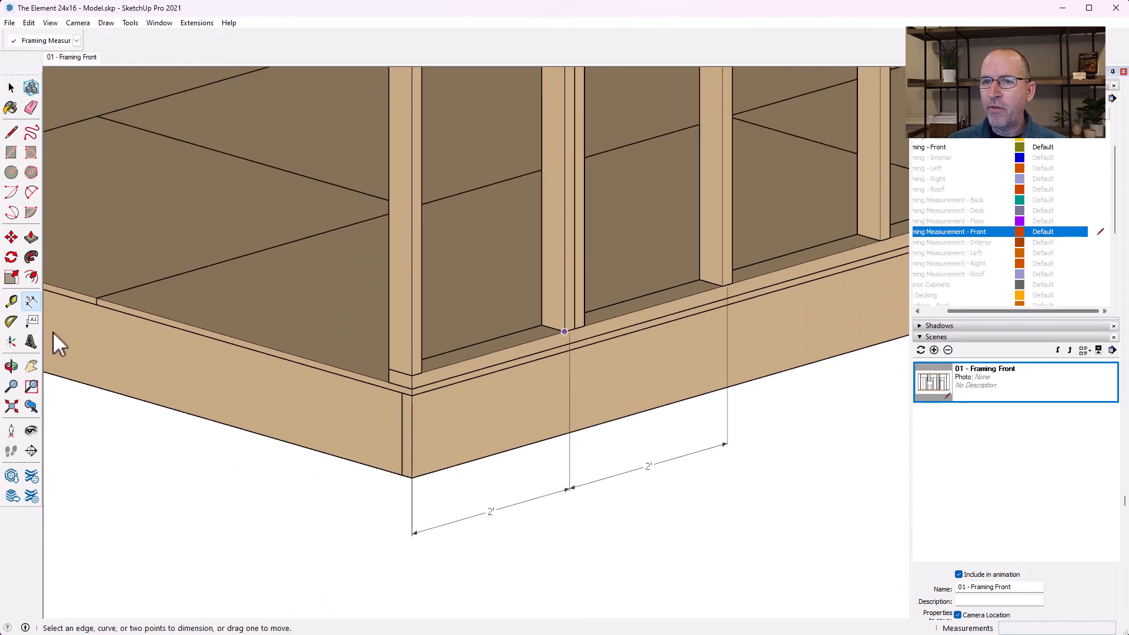
left_click(981, 382)
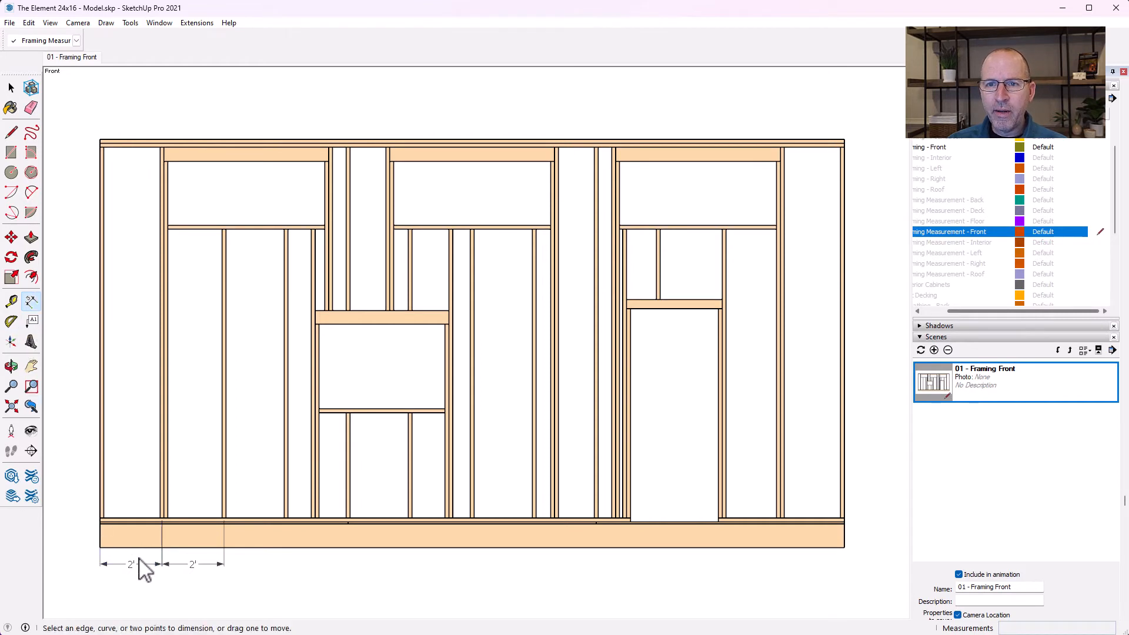
left_click_drag(126, 563, 193, 576)
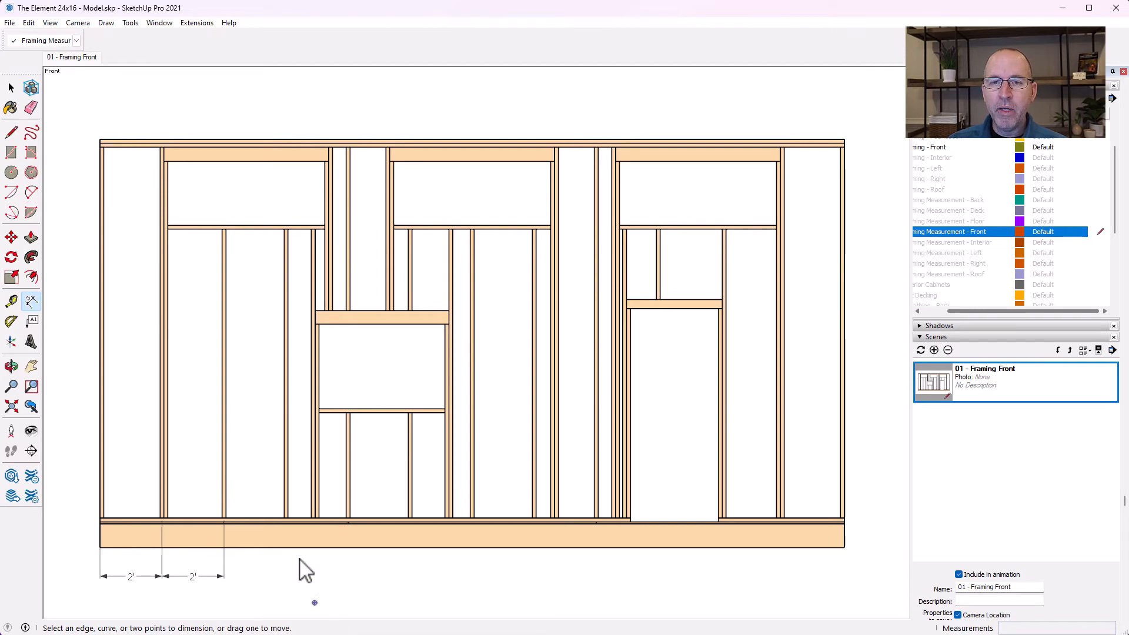
Continue the centre-to-centre dimension chain across the next two stud spacings, ending at the first cripple stud below the window.
left_click(11, 366)
left_click_drag(164, 491, 389, 597)
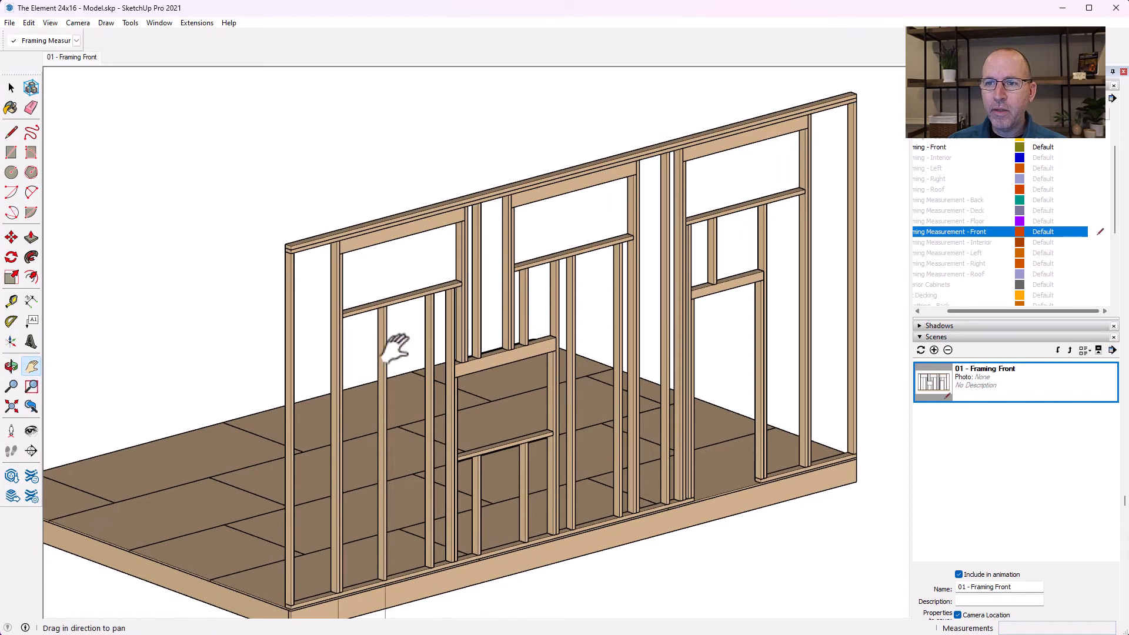
left_click_drag(473, 497, 406, 363)
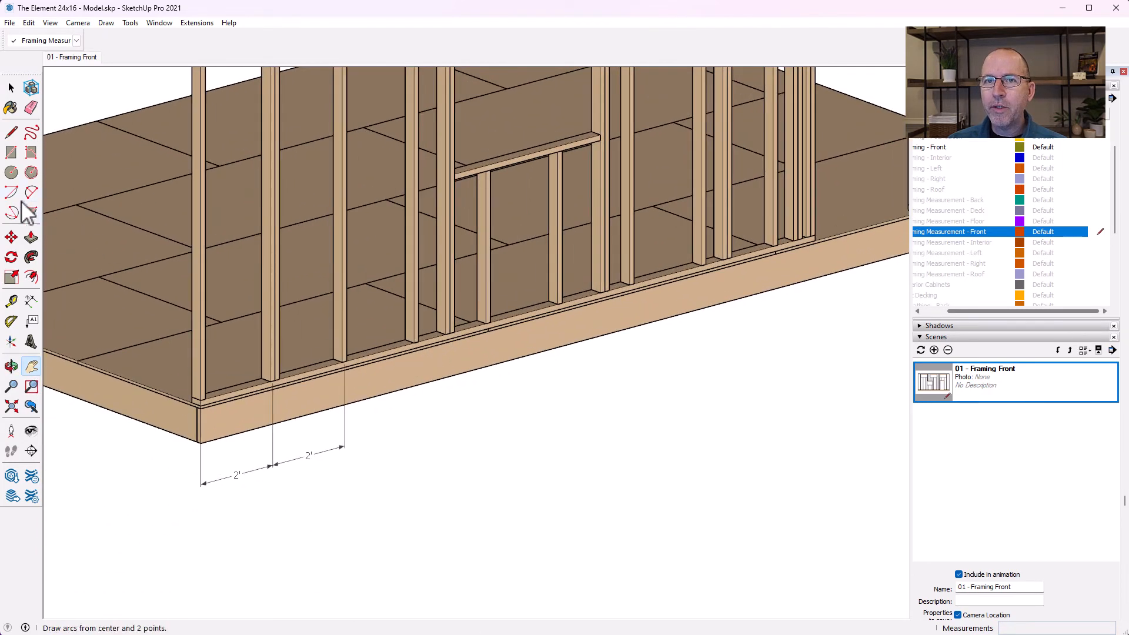
left_click(31, 301)
scroll(406, 394, "up", 5)
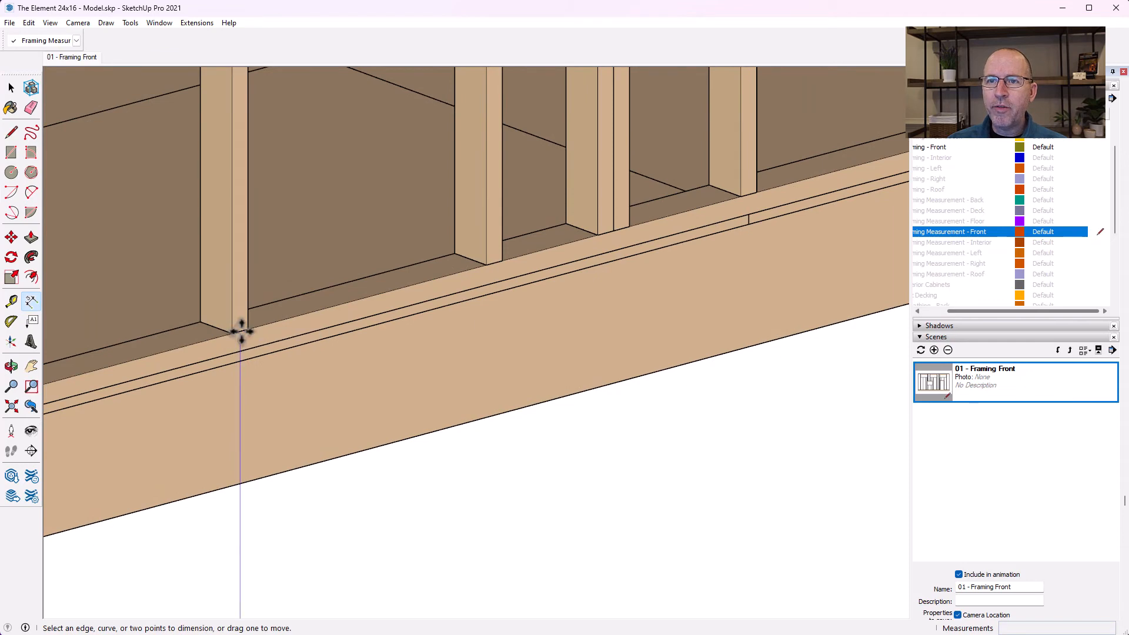
scroll(243, 331, "up", 2)
left_click(241, 330)
scroll(623, 416, "down", 3)
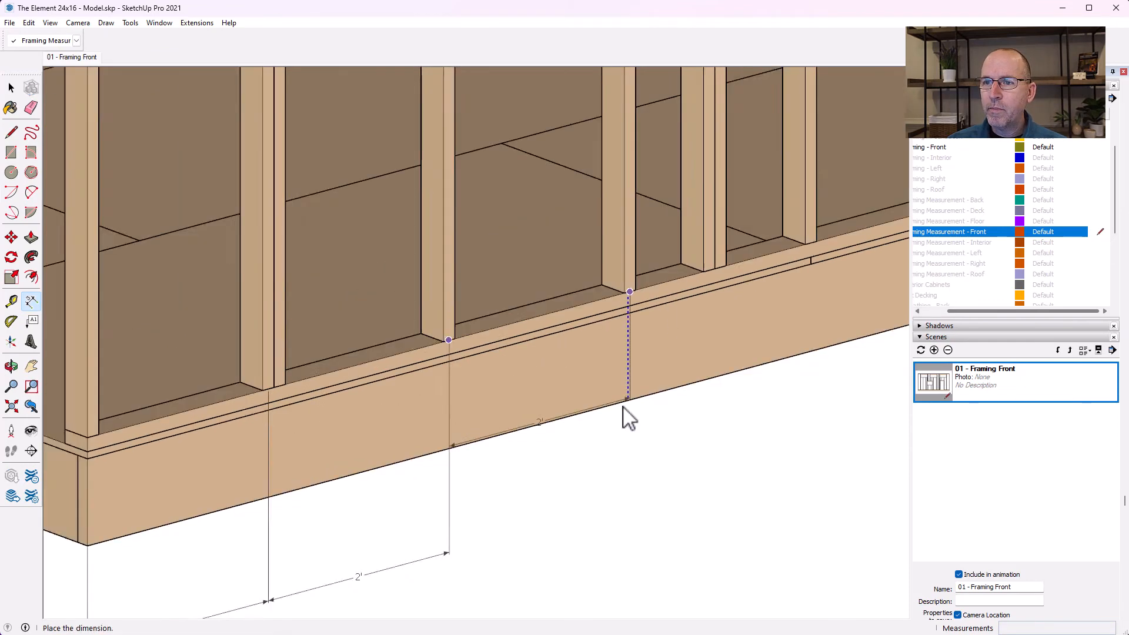
scroll(621, 306, "up", 3)
left_click(811, 259)
left_click(767, 500)
Dimension the spacing between the two cripple studs below the window, and from the second cripple to the stud just past the window.
middle_click_drag(743, 391, 257, 389, "shift")
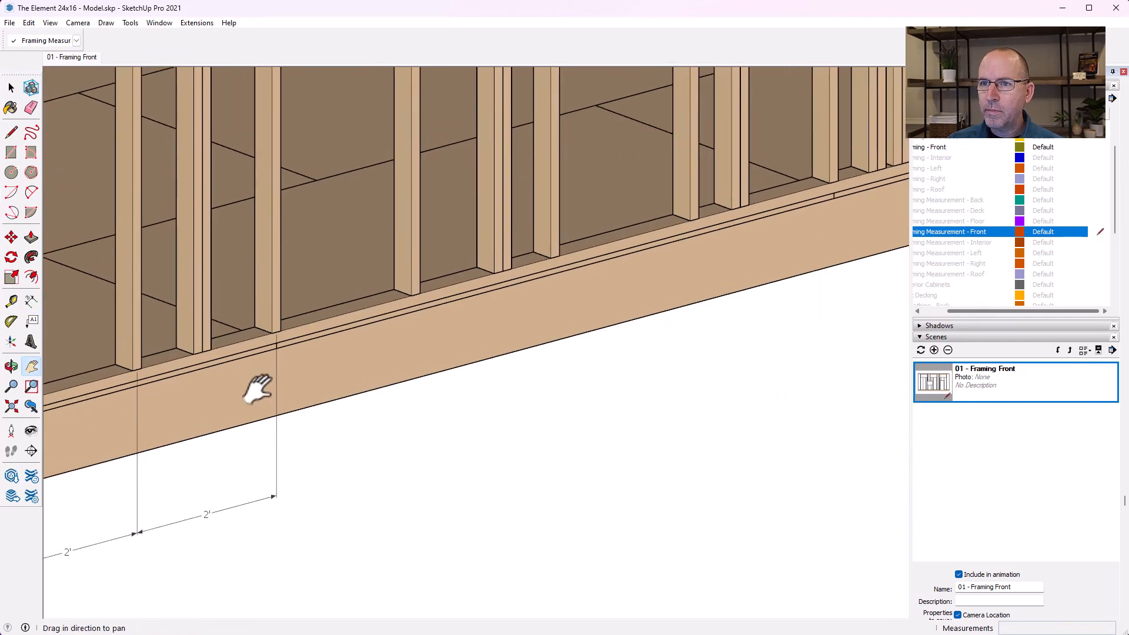
scroll(275, 331, "up", 4)
left_click(280, 335)
left_click(568, 258)
scroll(571, 382, "down", 3)
left_click(575, 503)
scroll(582, 318, "up", 3)
left_click(547, 315)
left_click(856, 236)
scroll(851, 247, "down", 3)
left_click(850, 441)
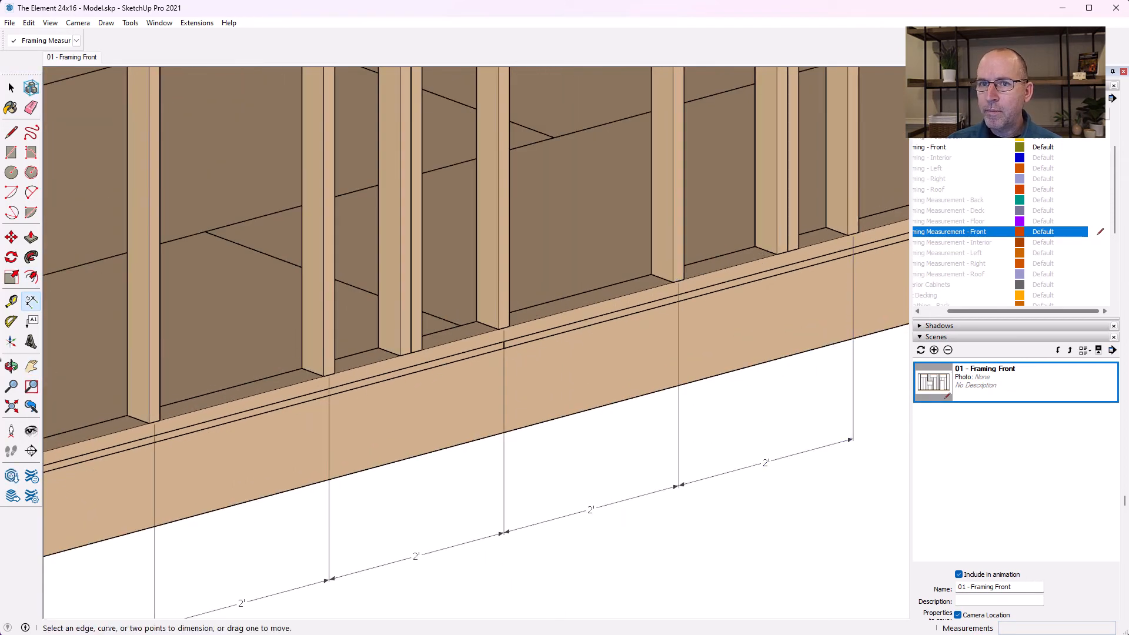
Dimension the two centre-to-centre stud spacings between the window and the door, in line with the existing chain.
middle_click_drag(611, 268, 38, 315, "shift")
scroll(335, 265, "up", 4)
left_click(298, 288)
left_click(705, 180)
scroll(704, 180, "down", 3)
left_click(704, 454)
left_click(33, 369)
scroll(310, 270, "up", 4)
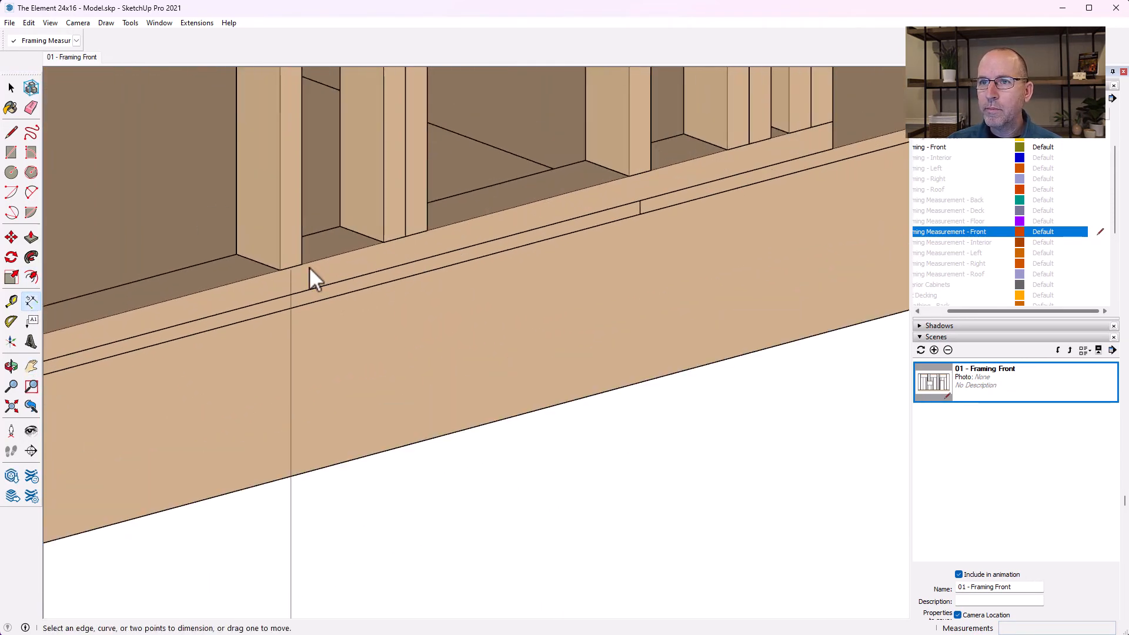
left_click(291, 264)
left_click(640, 178)
left_click(655, 495)
Dimension from the stud before the door to the cripple stud above the door header, placing it in line with the chain below.
left_click(380, 276)
scroll(380, 276, "down", 4)
scroll(415, 79, "up", 4)
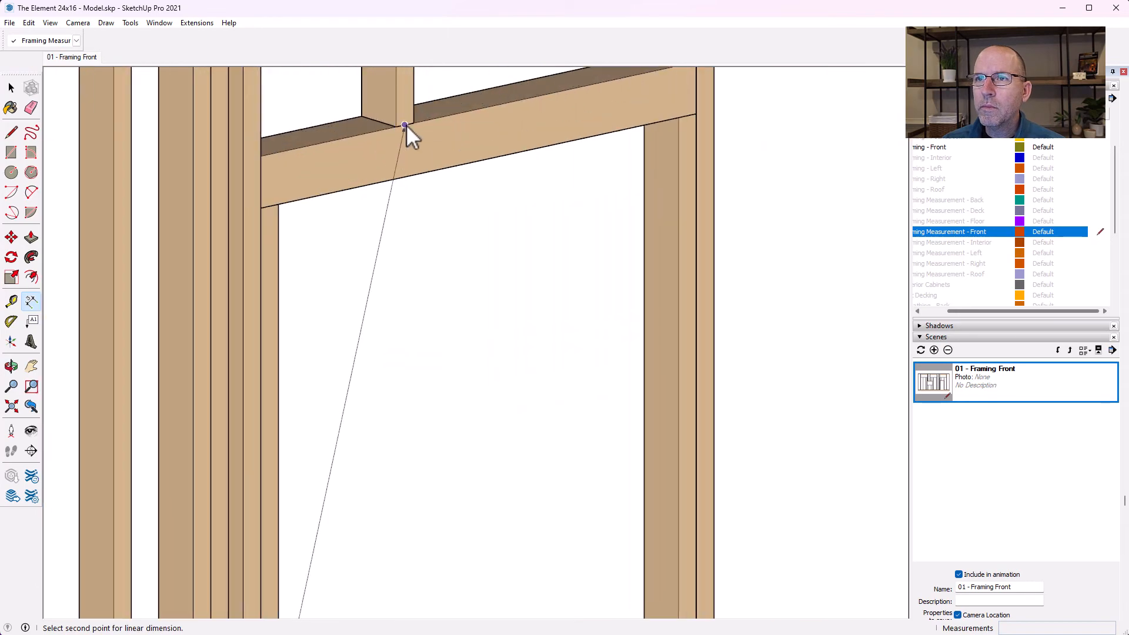
left_click(407, 124)
scroll(423, 312, "down", 4)
left_click(430, 540)
scroll(442, 277, "up", 4)
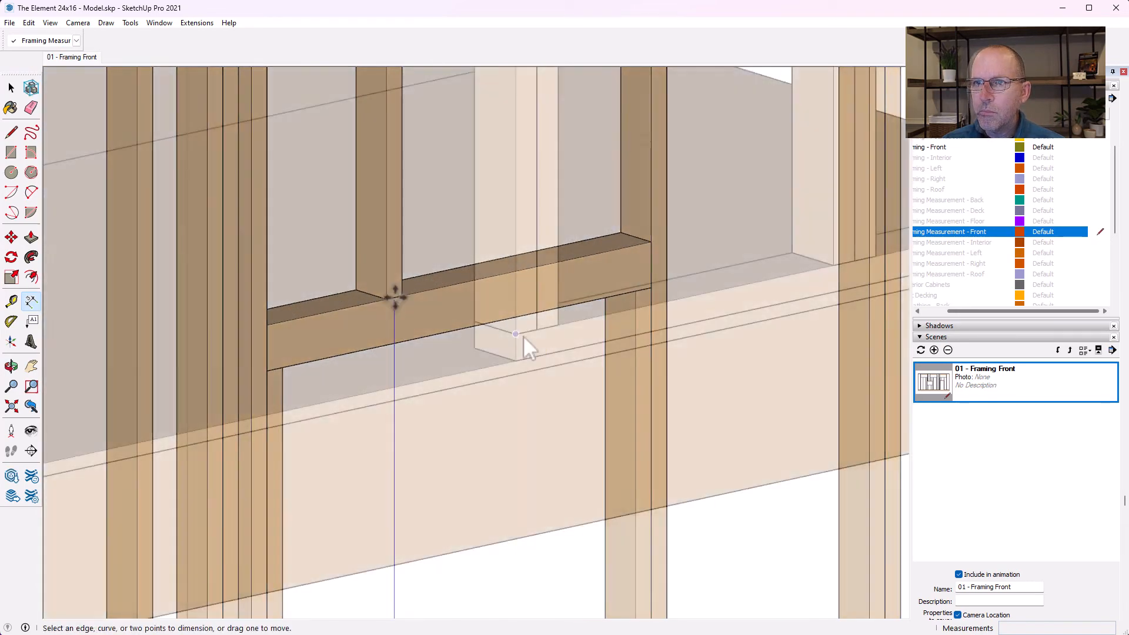
Dimension from the cripple stud above the door header to the stud at the door's far side, in line with the chain below.
left_click(517, 335)
scroll(524, 376, "down", 5)
scroll(449, 113, "up", 4)
left_click(441, 153)
scroll(479, 380, "down", 4)
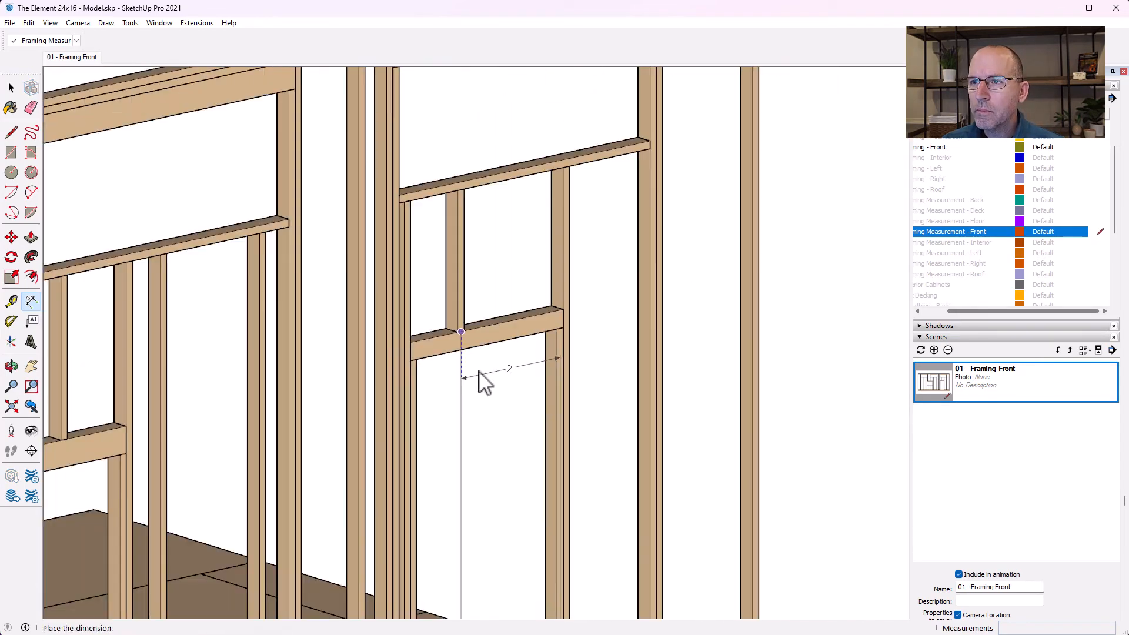
left_click(532, 562)
Dimension the last two centre-to-centre stud spacings past the door, finishing the chain at the wall's end corner.
scroll(377, 519, "up", 4)
left_click(329, 452)
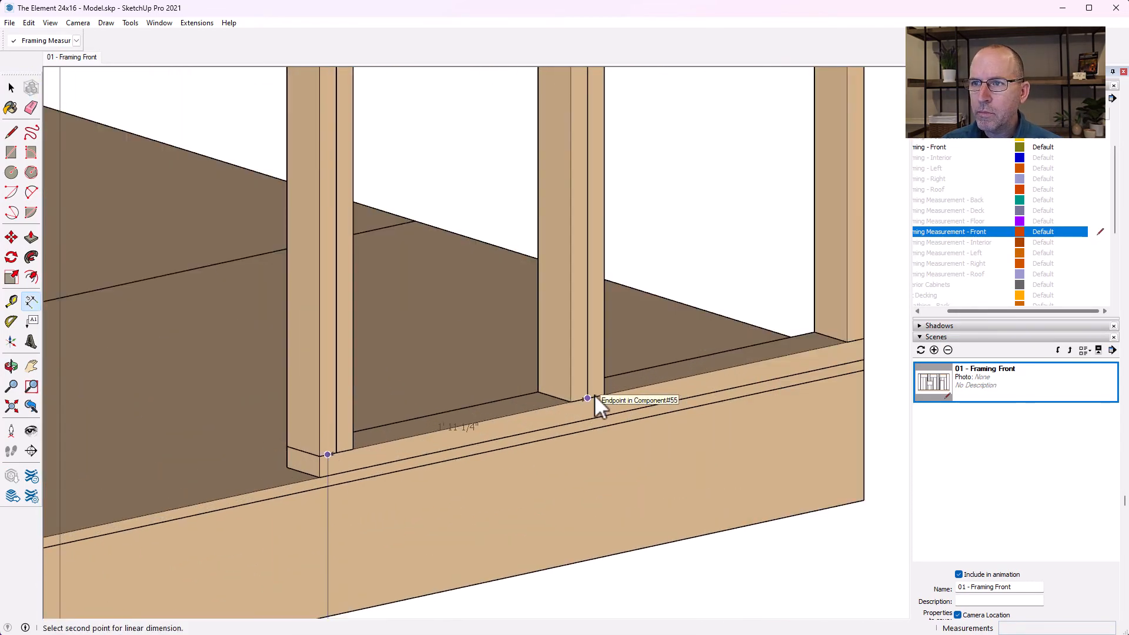
left_click(596, 396)
scroll(597, 422, "down", 4)
left_click(600, 547)
scroll(635, 429, "up", 4)
left_click(442, 444)
left_click(715, 388)
scroll(718, 459, "down", 5)
left_click(724, 523)
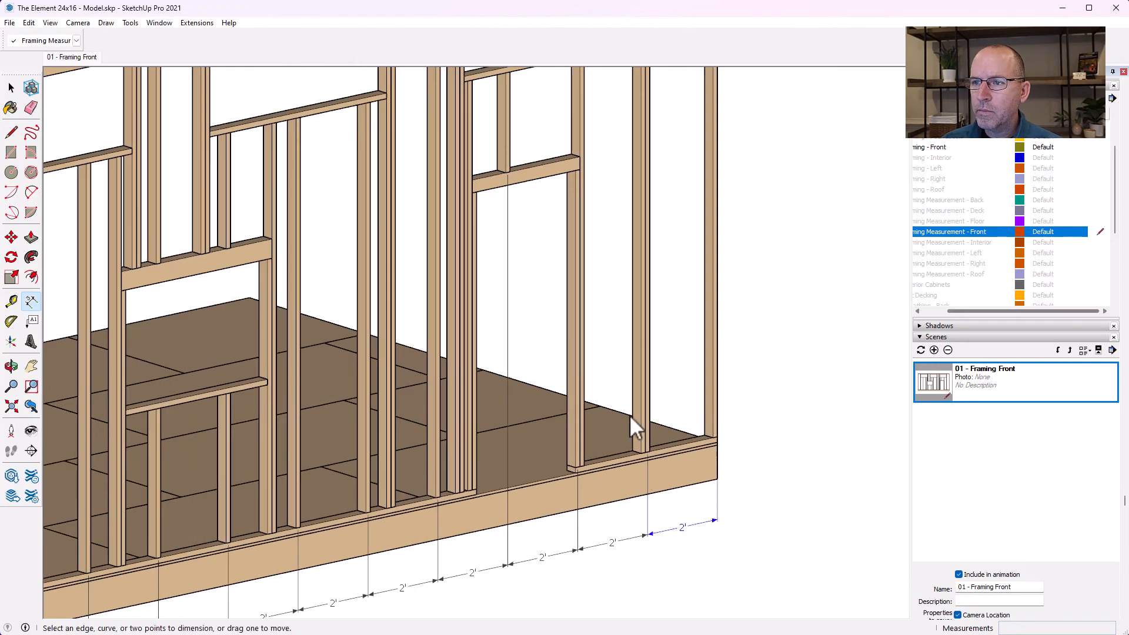
scroll(511, 353, "down", 2)
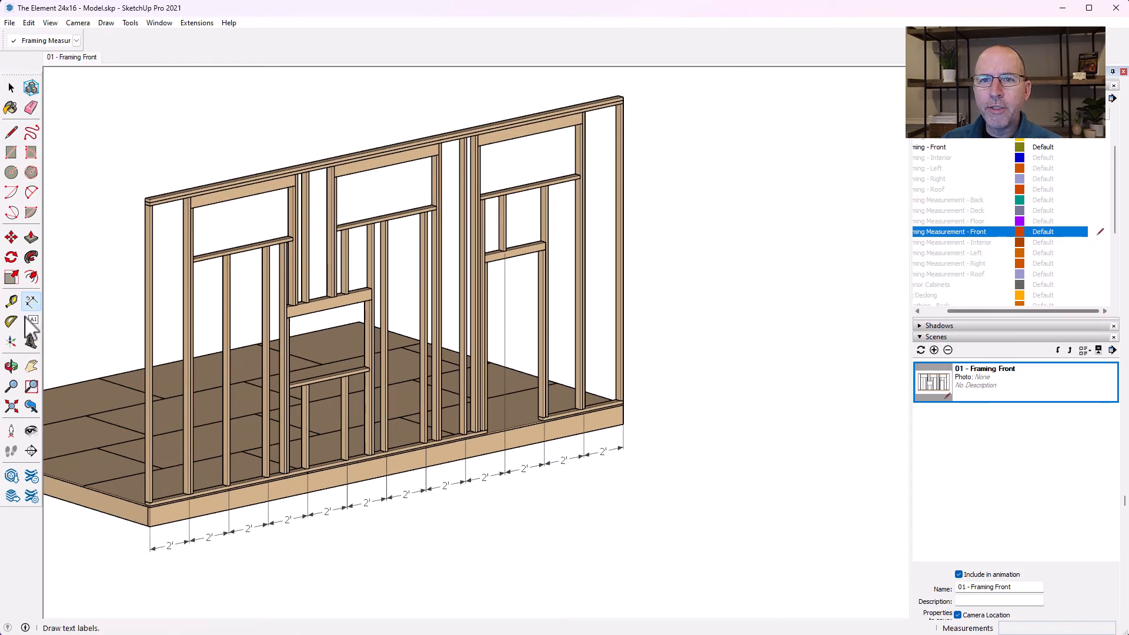
Dimension the overall wall length from corner to corner along the bottom plate, placing it below the stud spacing chain.
scroll(141, 539, "up", 10)
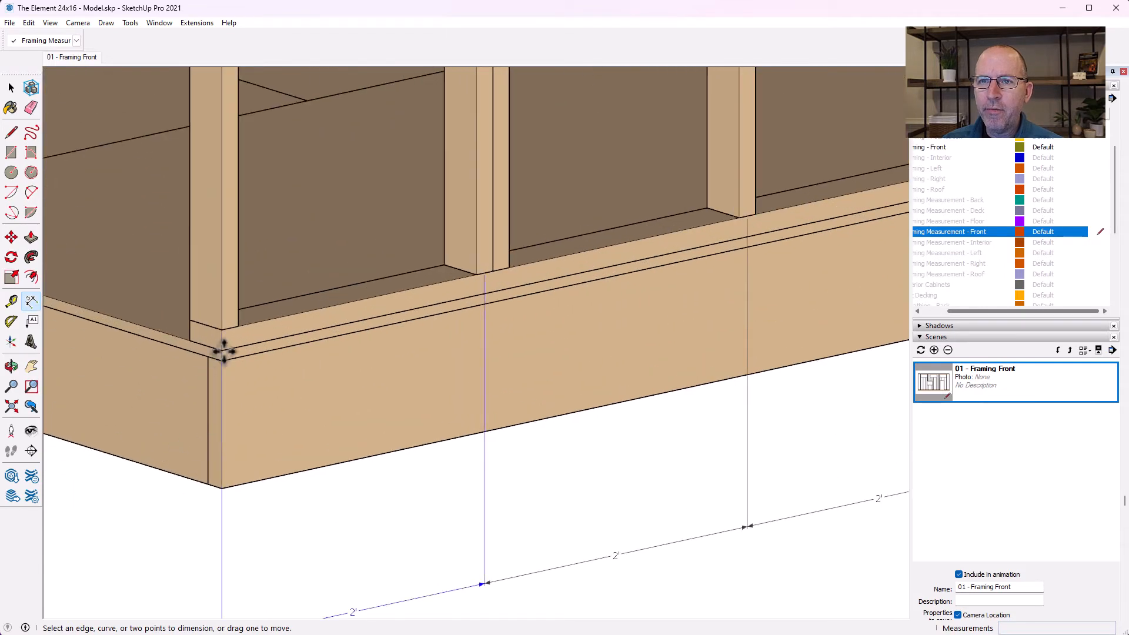
left_click(224, 351)
key("Escape")
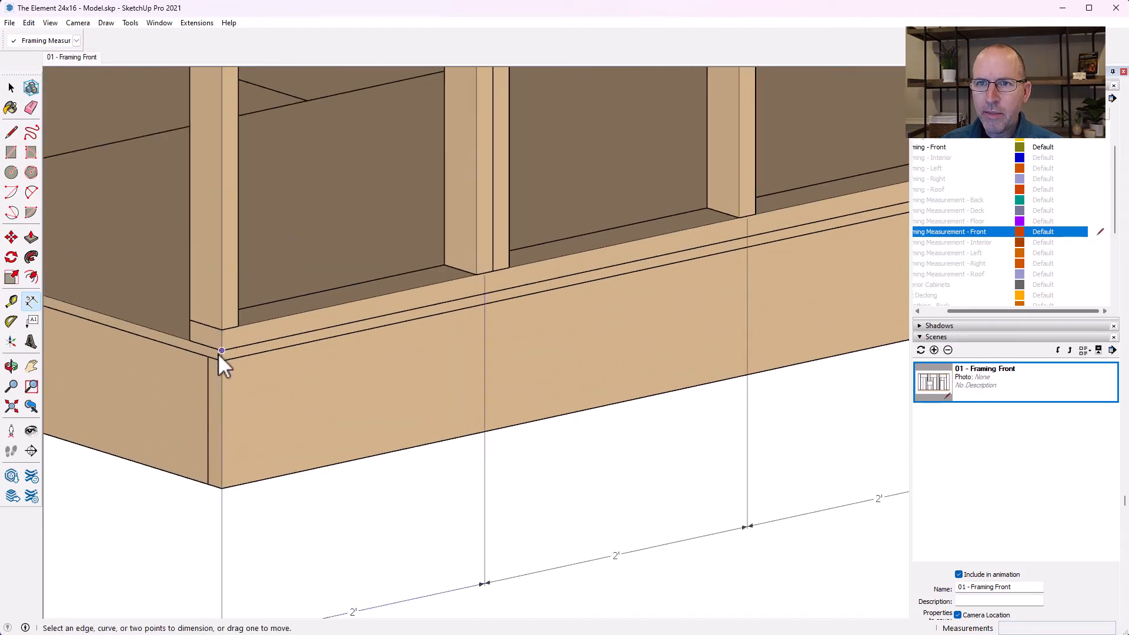
left_click(221, 350)
scroll(218, 355, "down", 10)
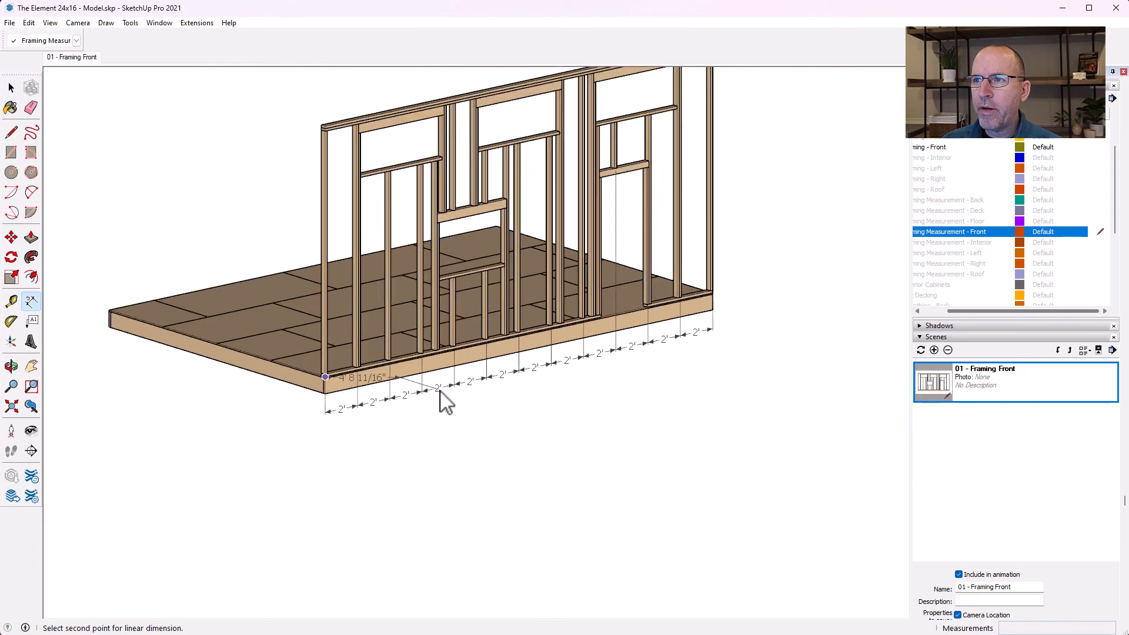
scroll(445, 403, "down", 3)
scroll(671, 390, "up", 4)
scroll(290, 330, "up", 6)
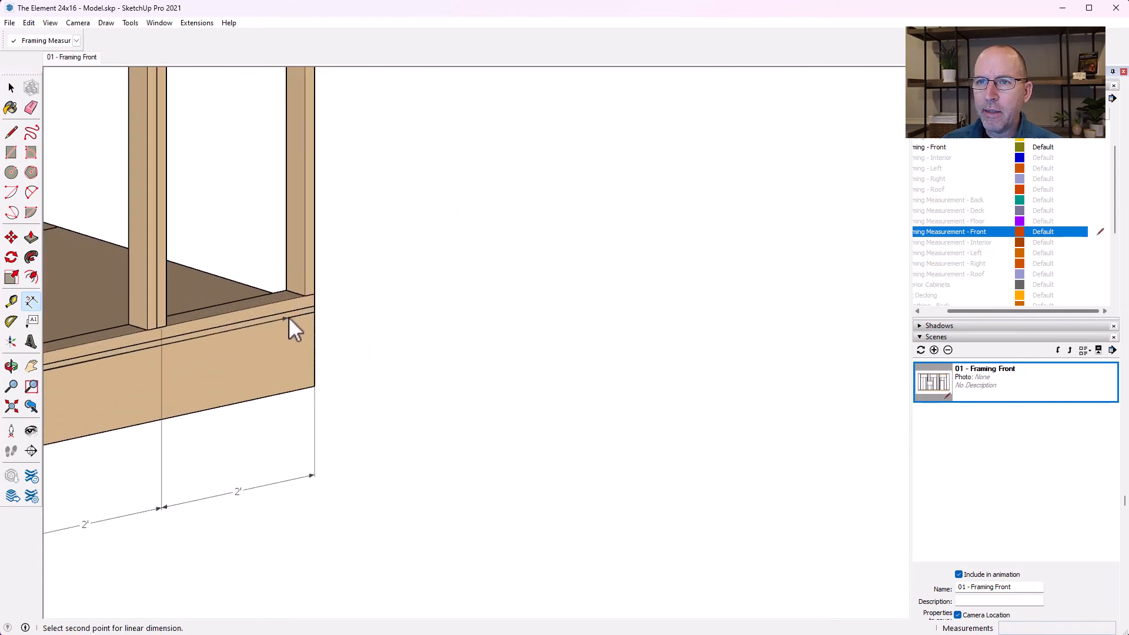
middle_click_drag(290, 315, 309, 305, "shift")
left_click(333, 301)
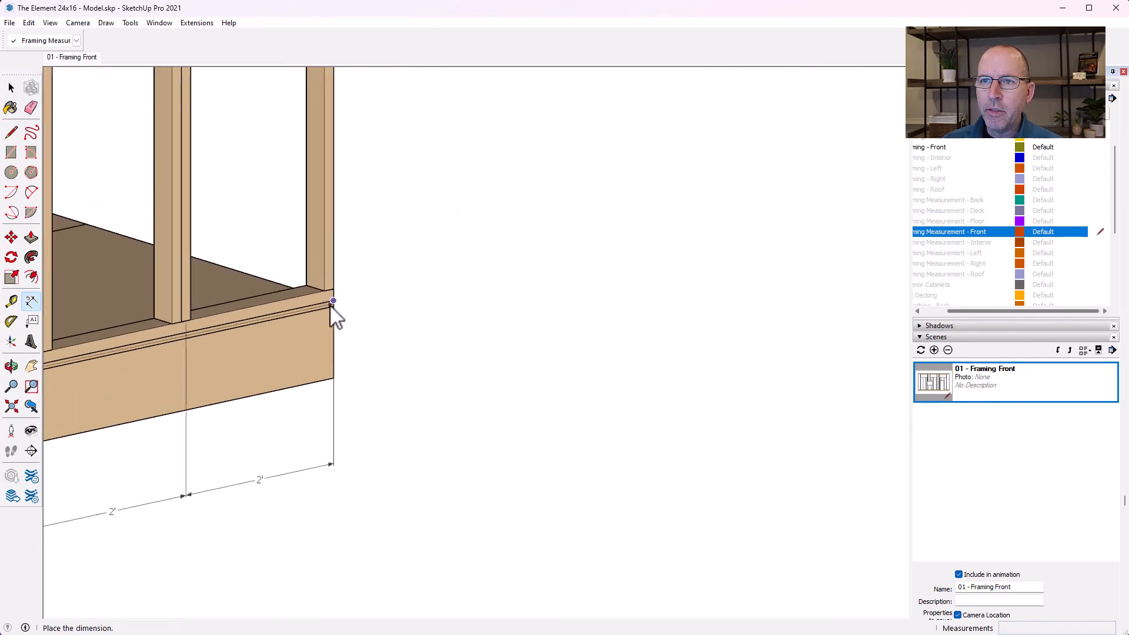
scroll(334, 311, "down", 3)
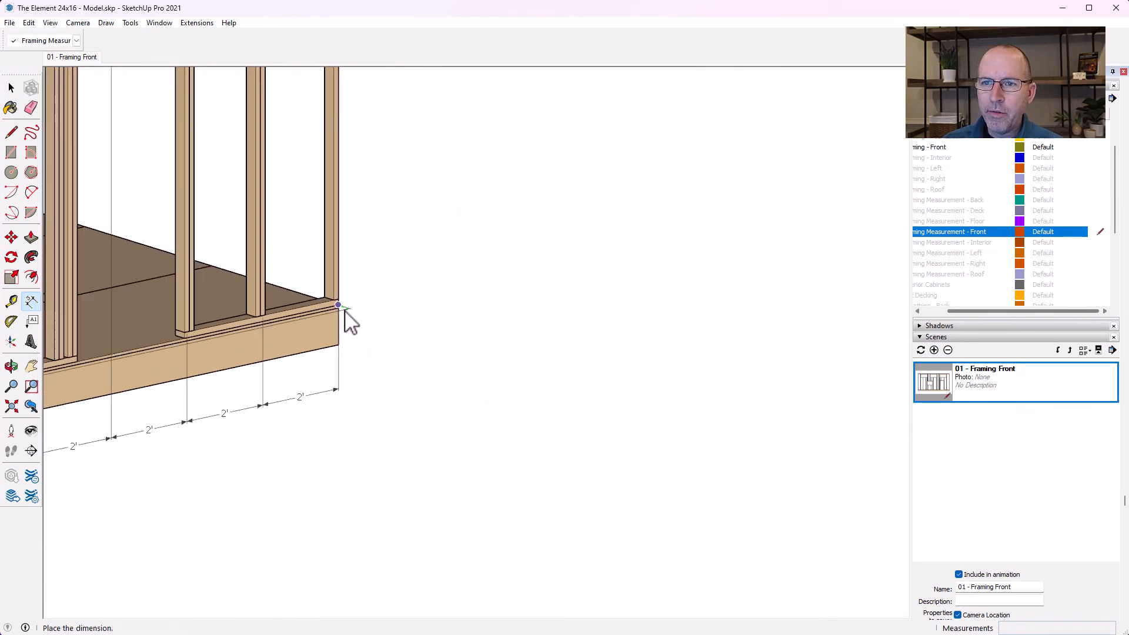
left_click(334, 440)
left_click(32, 366)
left_click_drag(452, 446, 797, 363)
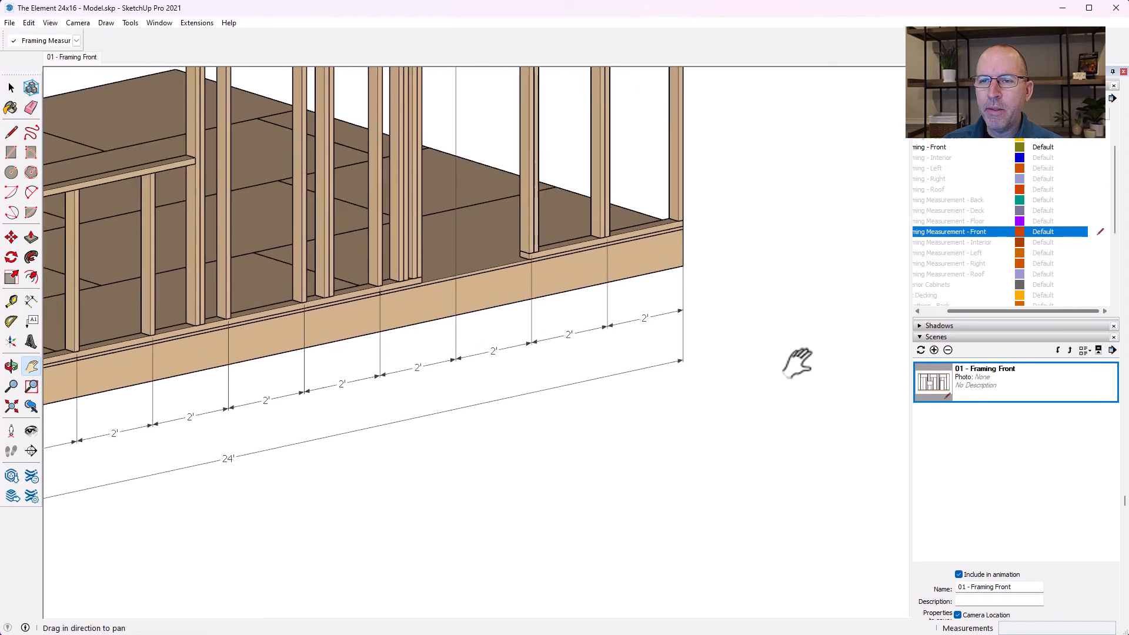
left_click_drag(498, 413, 678, 396)
scroll(606, 406, "down", 2)
left_click_drag(595, 410, 544, 495)
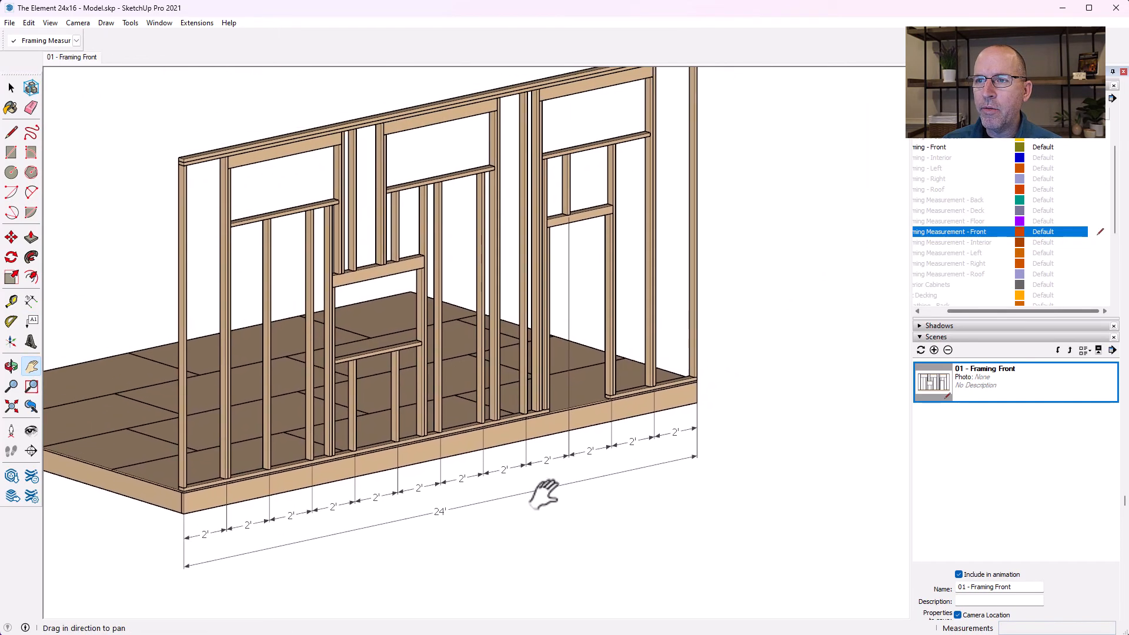
left_click_drag(696, 433, 759, 398)
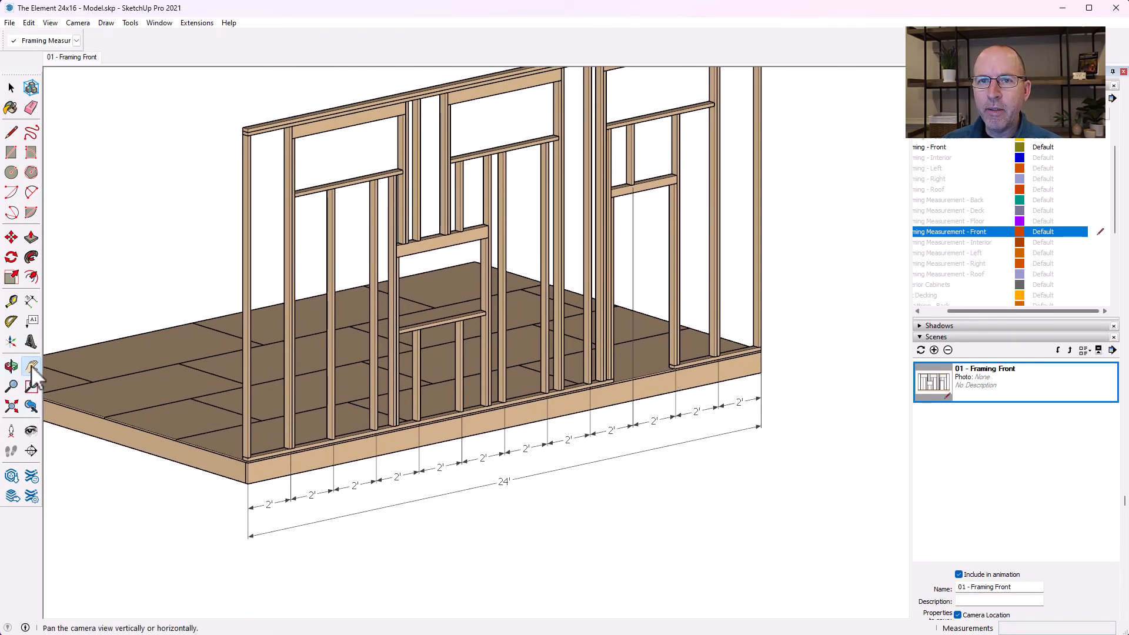
left_click(32, 367)
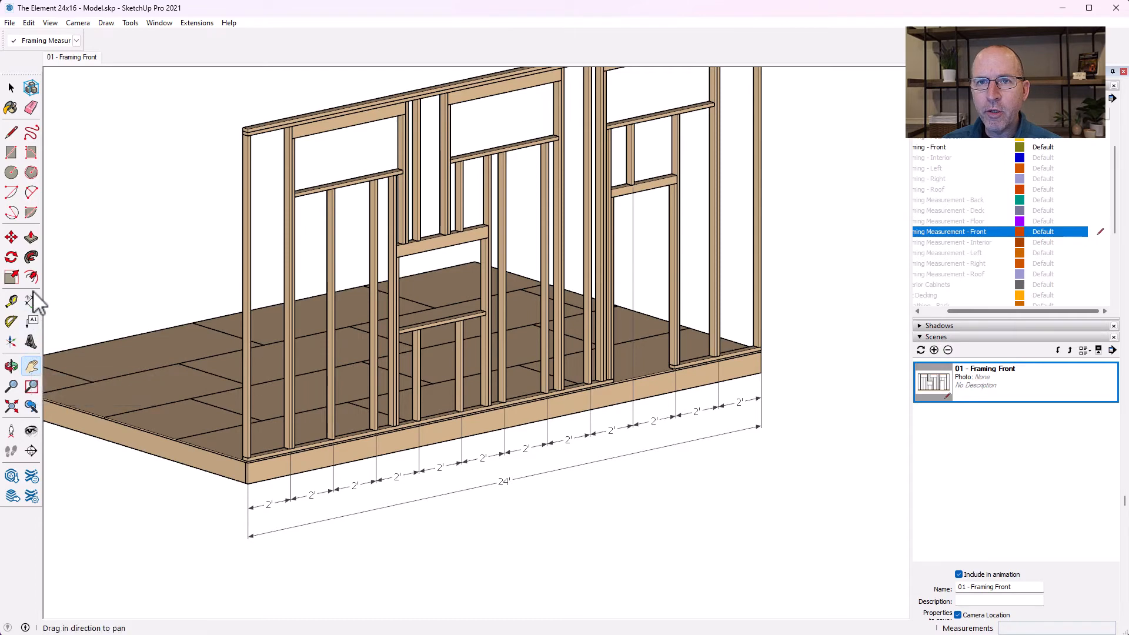
Dimension the height of the upper window opening above the door, from its sill to the header underside, placing it inside the opening.
left_click(31, 300)
scroll(763, 228, "up", 5)
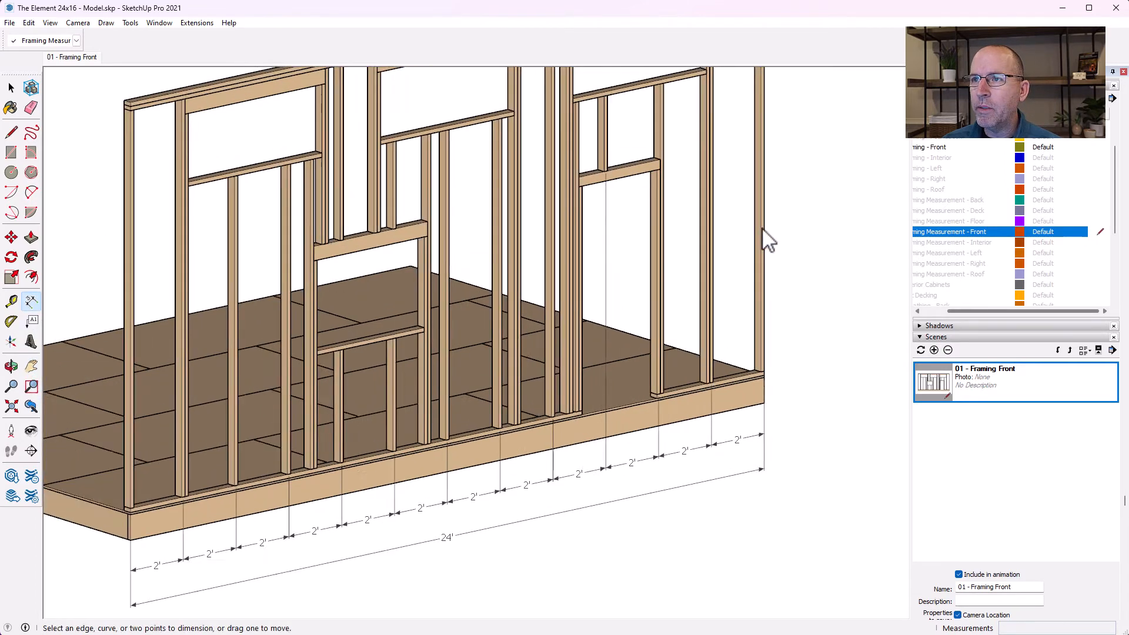
scroll(422, 308, "down", 5)
scroll(615, 99, "up", 6)
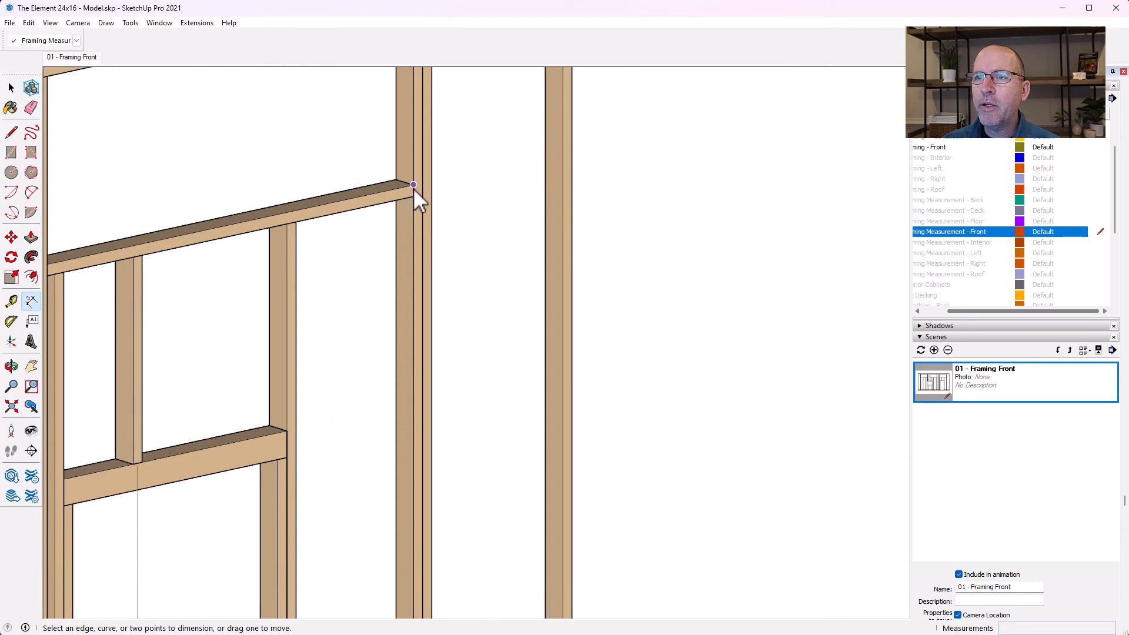
left_click(413, 185)
scroll(413, 206, "down", 4)
scroll(434, 222, "up", 4)
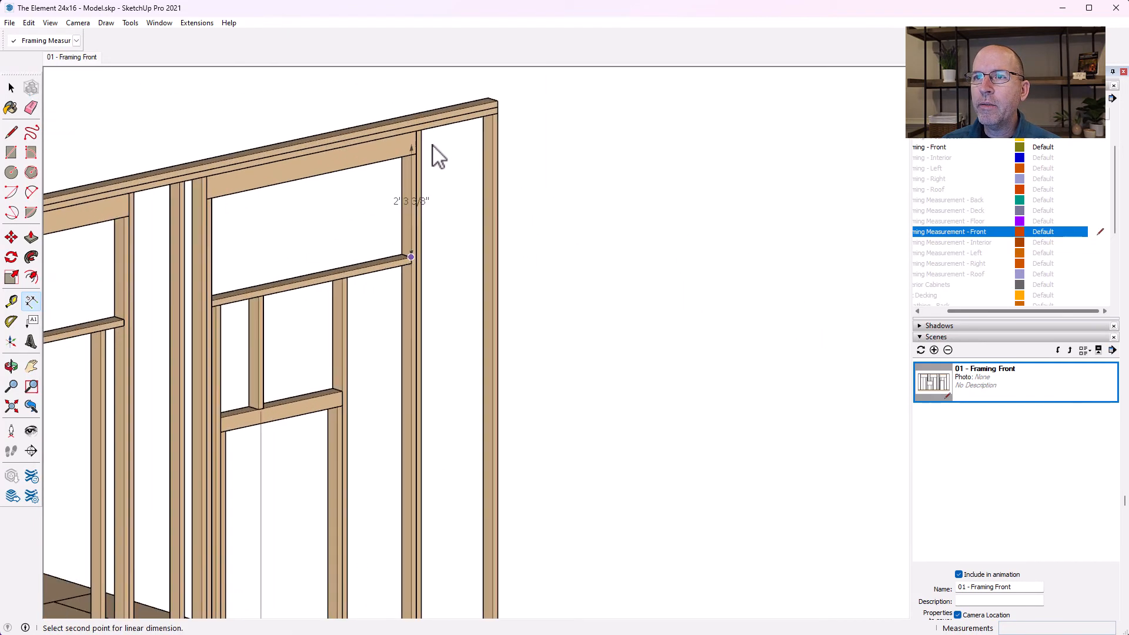
left_click(411, 163)
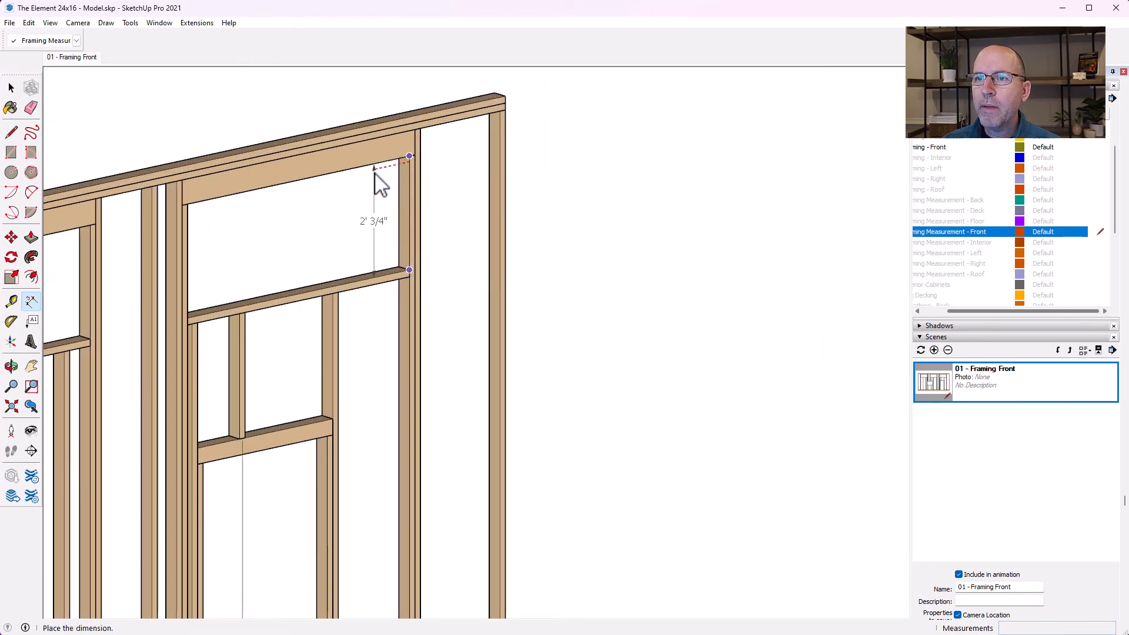
left_click(377, 182)
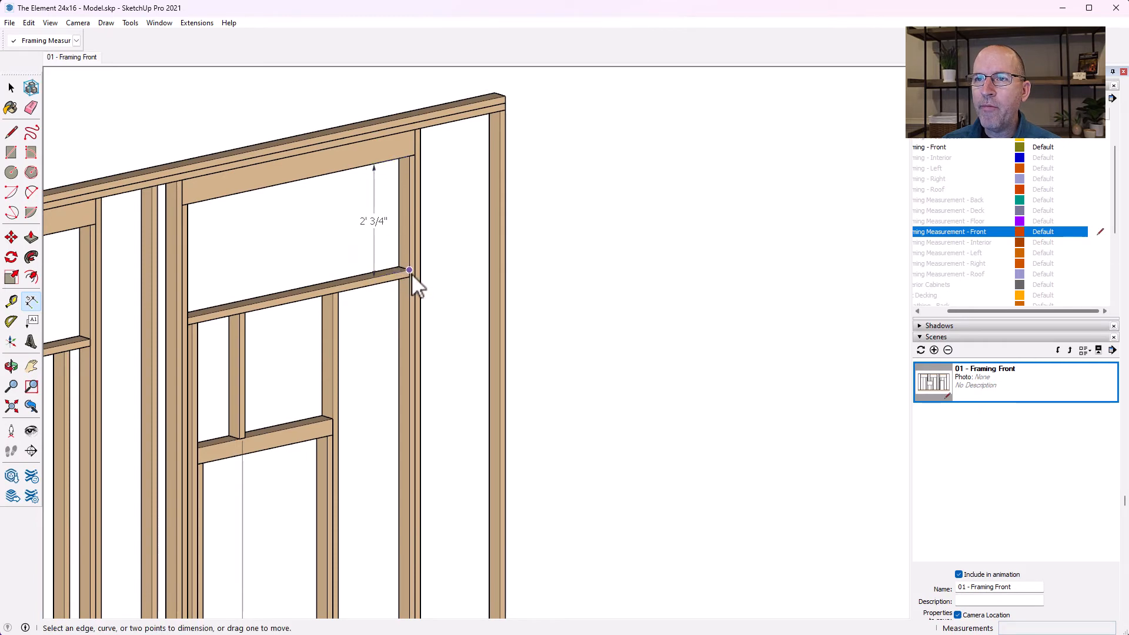
Dimension from the sill of the upper window above the door down to the bottom plate, in line with the opening height dimension.
left_click(410, 271)
scroll(374, 361, "down", 4)
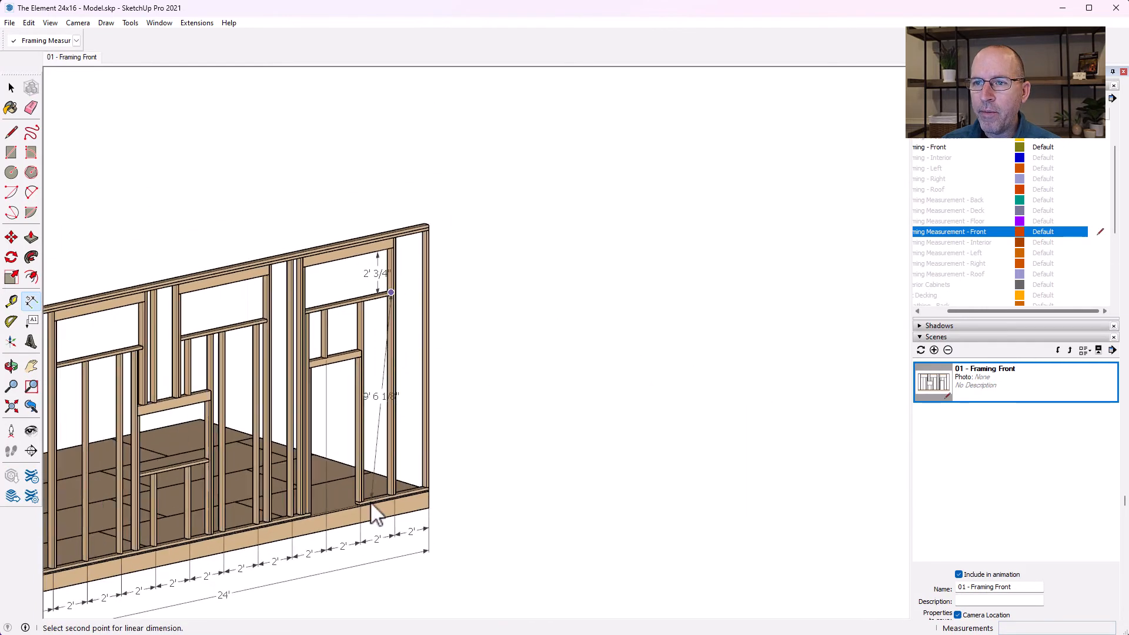
scroll(371, 503, "up", 4)
left_click(420, 480)
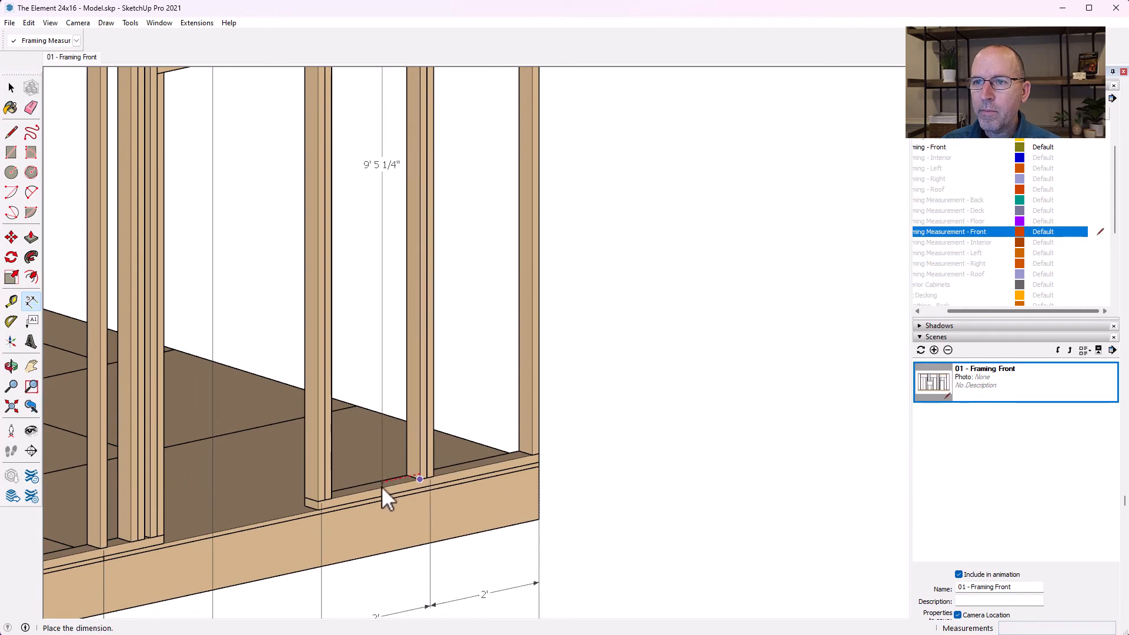
left_click(383, 487)
scroll(374, 492, "down", 4)
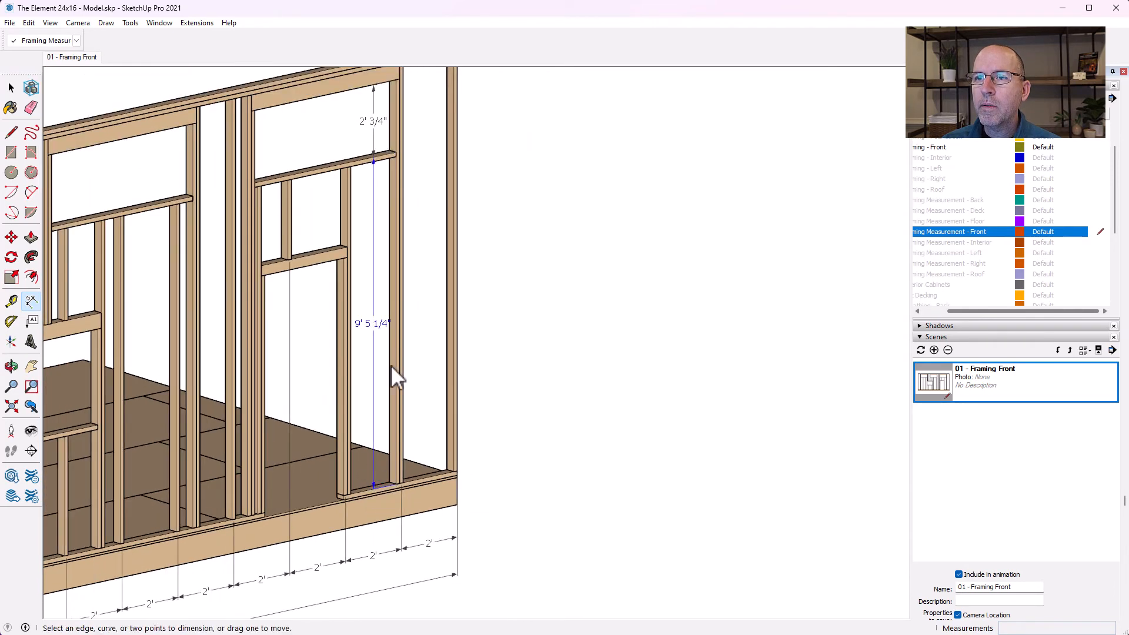
Dimension the door opening height from the header underside to the base of the trimmer stud, placing it beside the door.
scroll(250, 297, "up", 3)
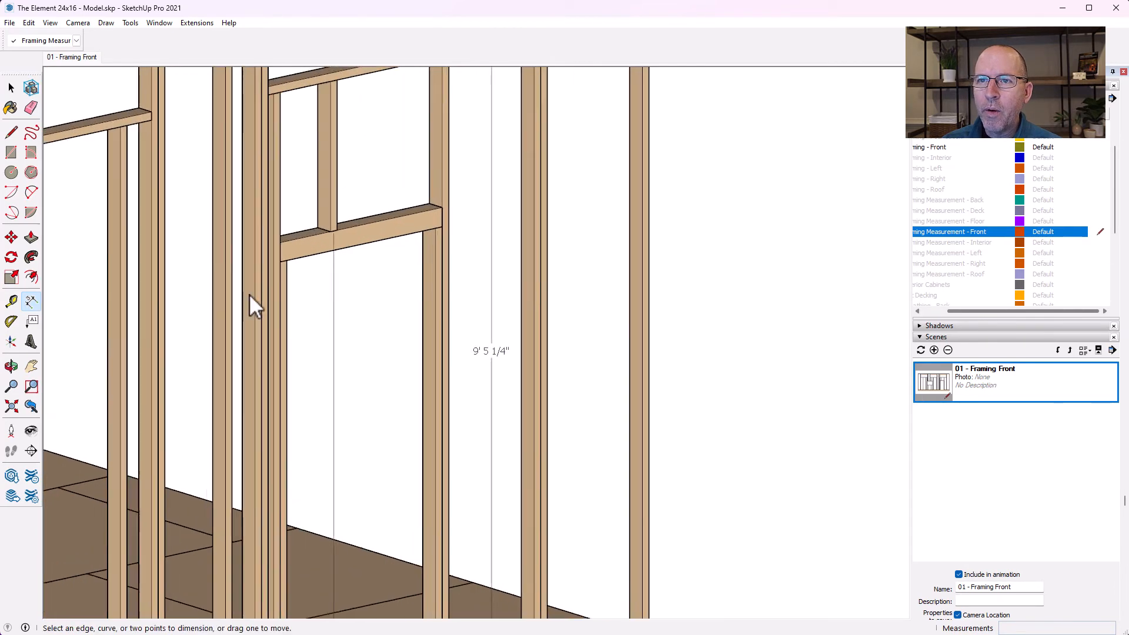
left_click(291, 264)
scroll(288, 267, "down", 2)
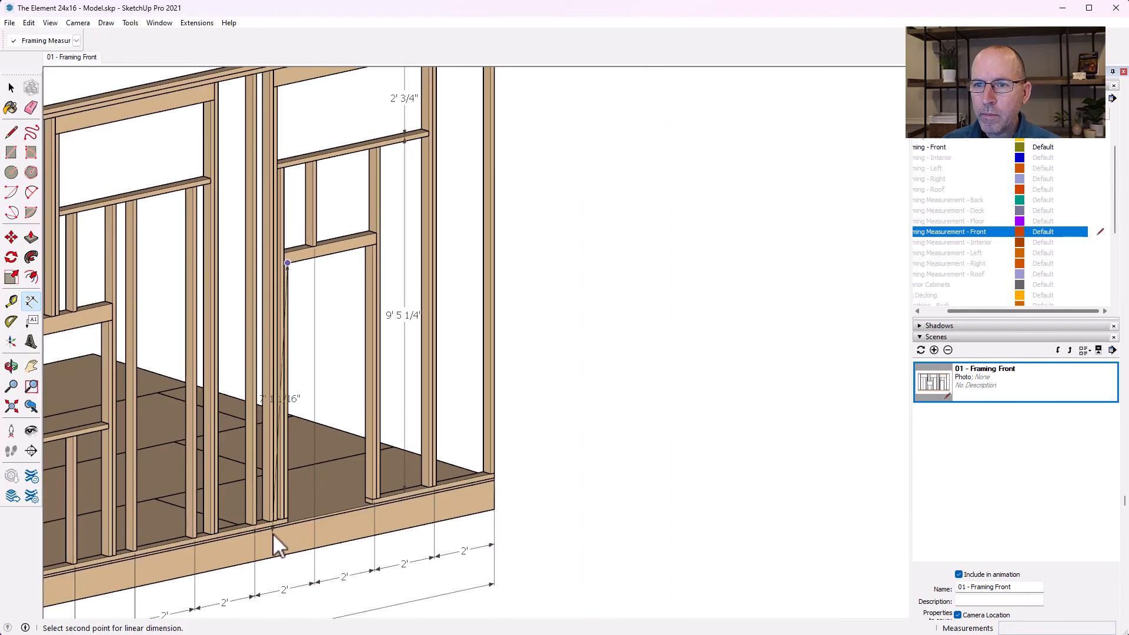
scroll(277, 533, "up", 3)
left_click(293, 515)
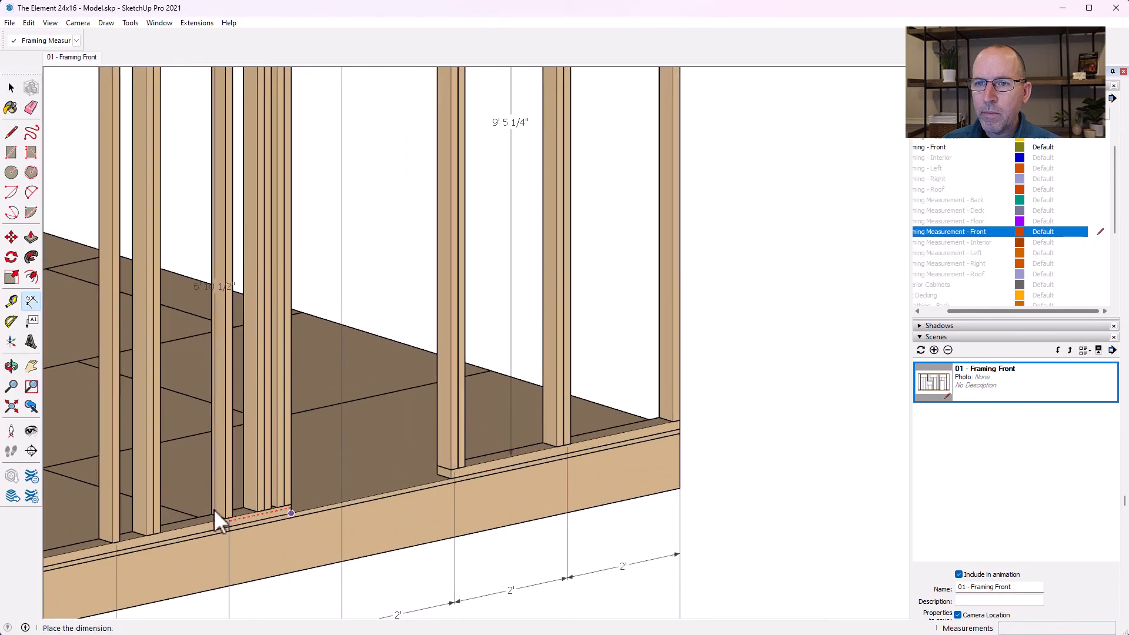
left_click(191, 535)
scroll(549, 423, "down", 6)
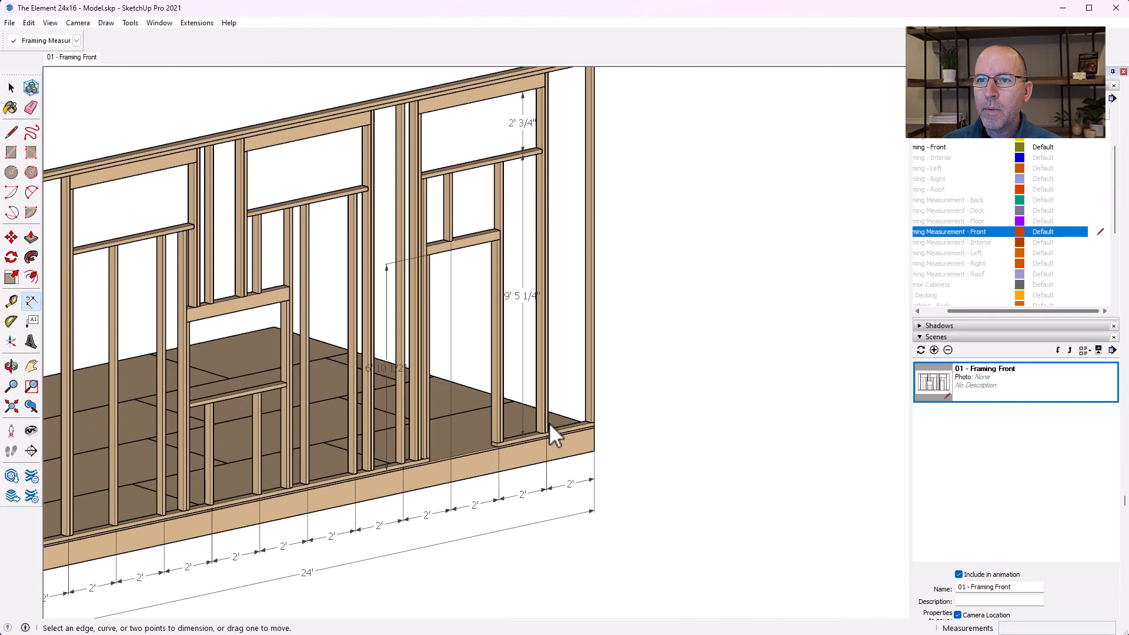
Dimension the lower window opening's height from the header underside to the sill, placing it inside the opening.
scroll(323, 361, "up", 4)
scroll(323, 362, "up", 3)
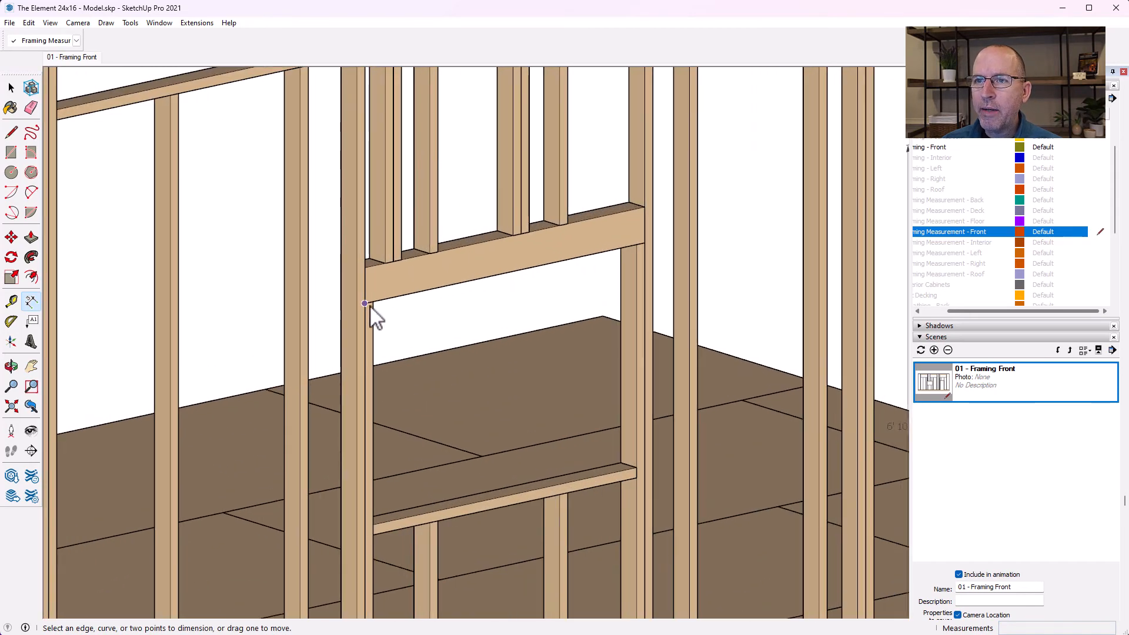
left_click(372, 301)
left_click(370, 525)
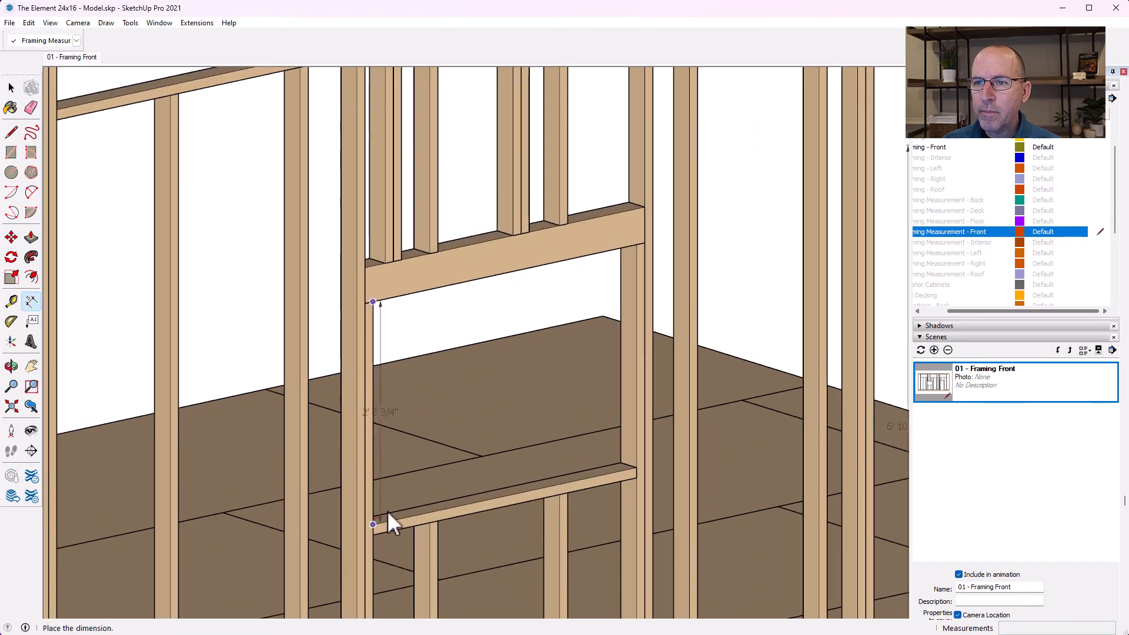
left_click(491, 494)
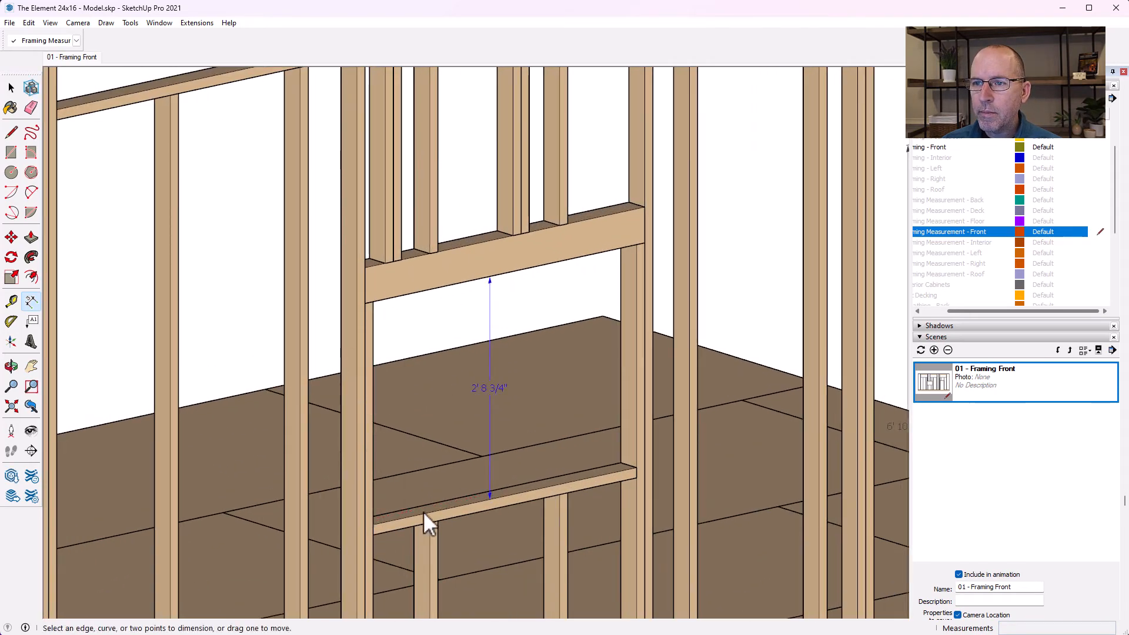
Dimension from the lower window's sill down to the bottom plate, placing it below the window opening height dimension.
left_click(372, 528)
scroll(377, 519, "down", 3)
scroll(384, 556, "down", 2)
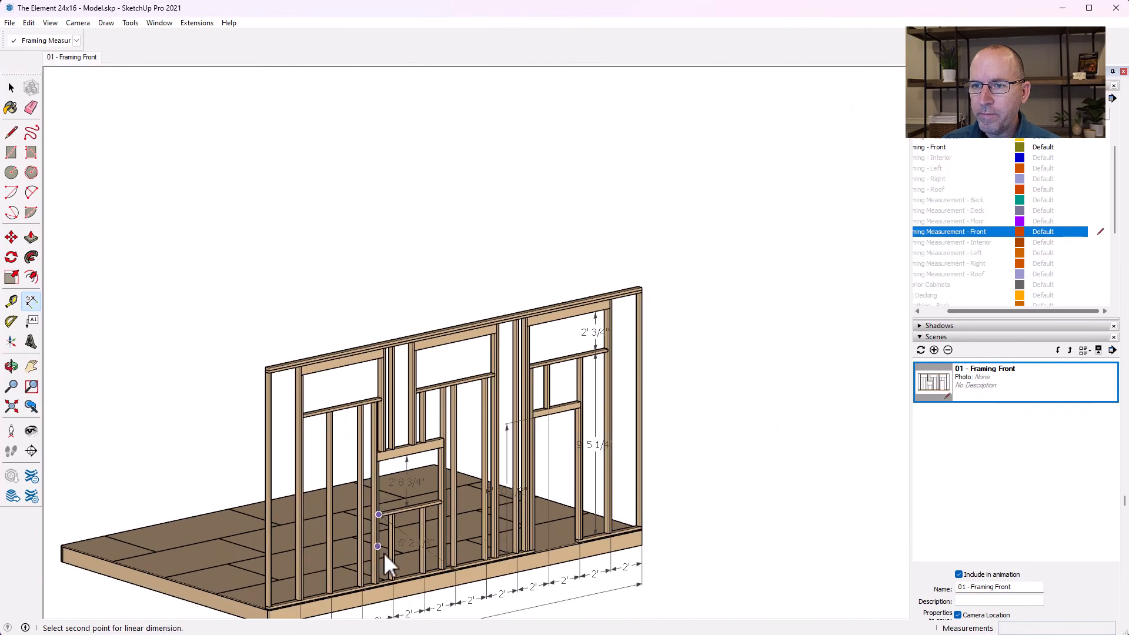
scroll(373, 600, "up", 6)
left_click(377, 590)
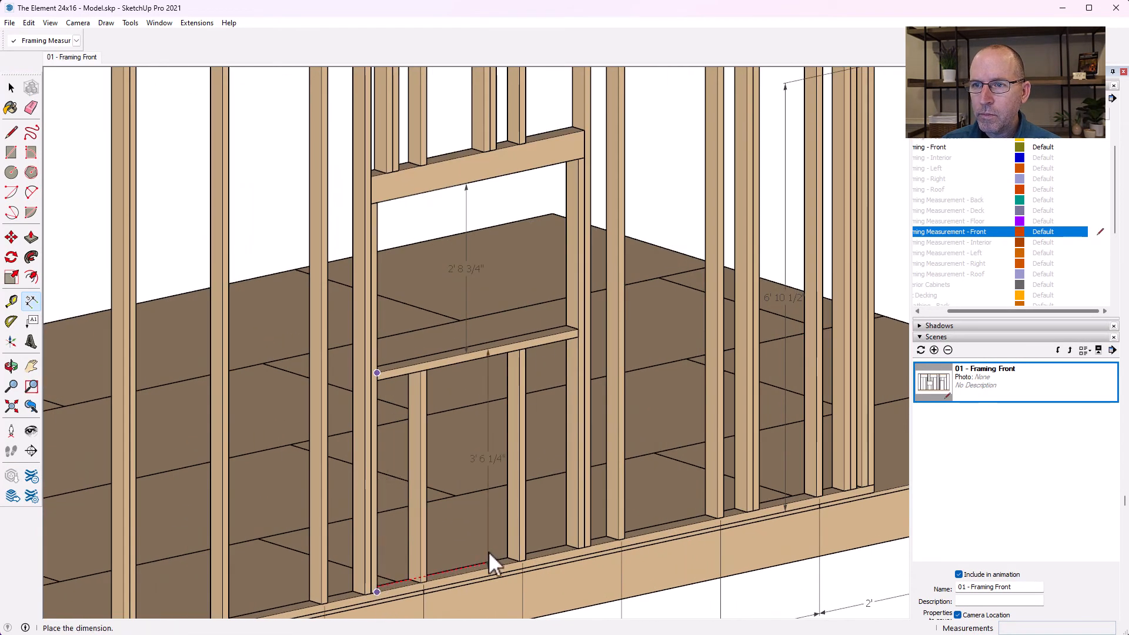
left_click(471, 552)
scroll(465, 517, "down", 4)
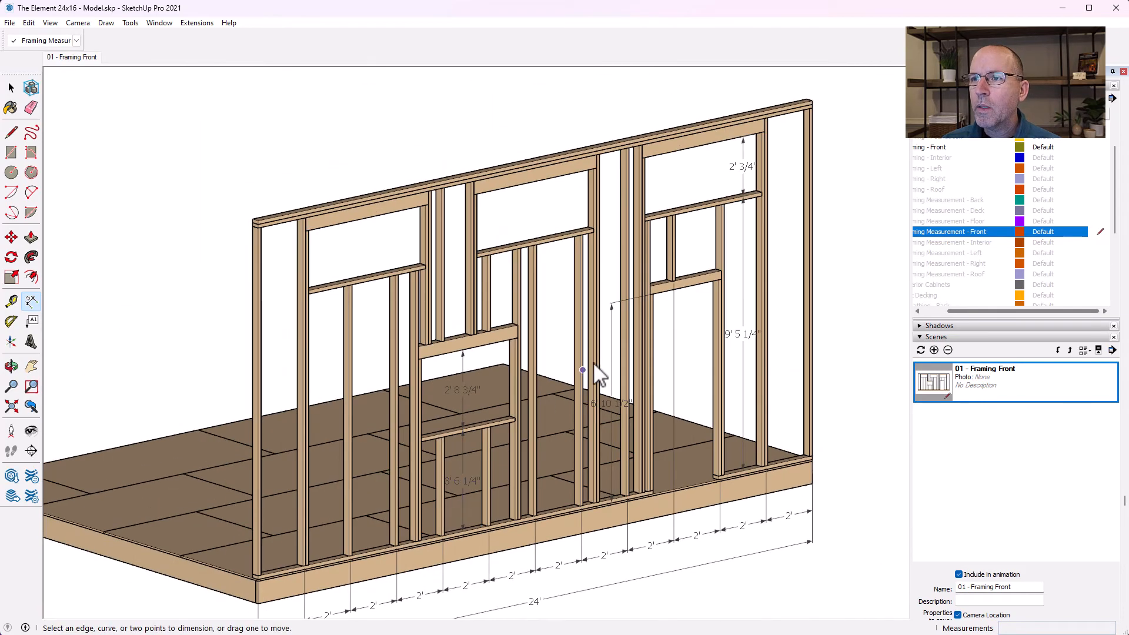
Dimension horizontally from the wall's end corner to the near edge of the first upper window opening, placing it above the top plate.
scroll(300, 171, "up", 5)
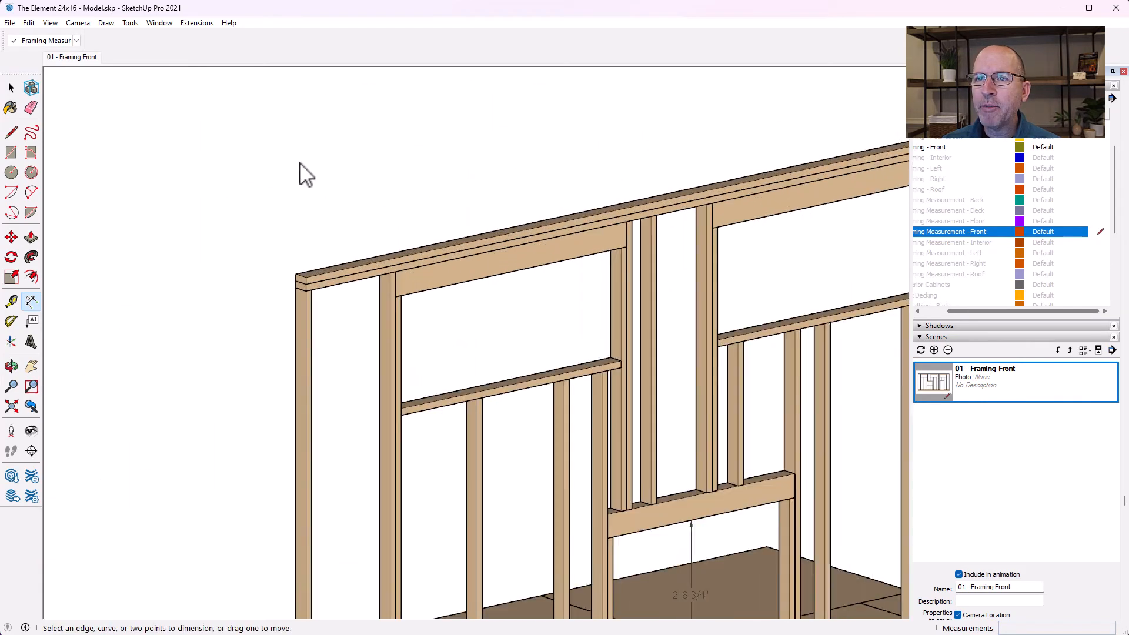
left_click(297, 325)
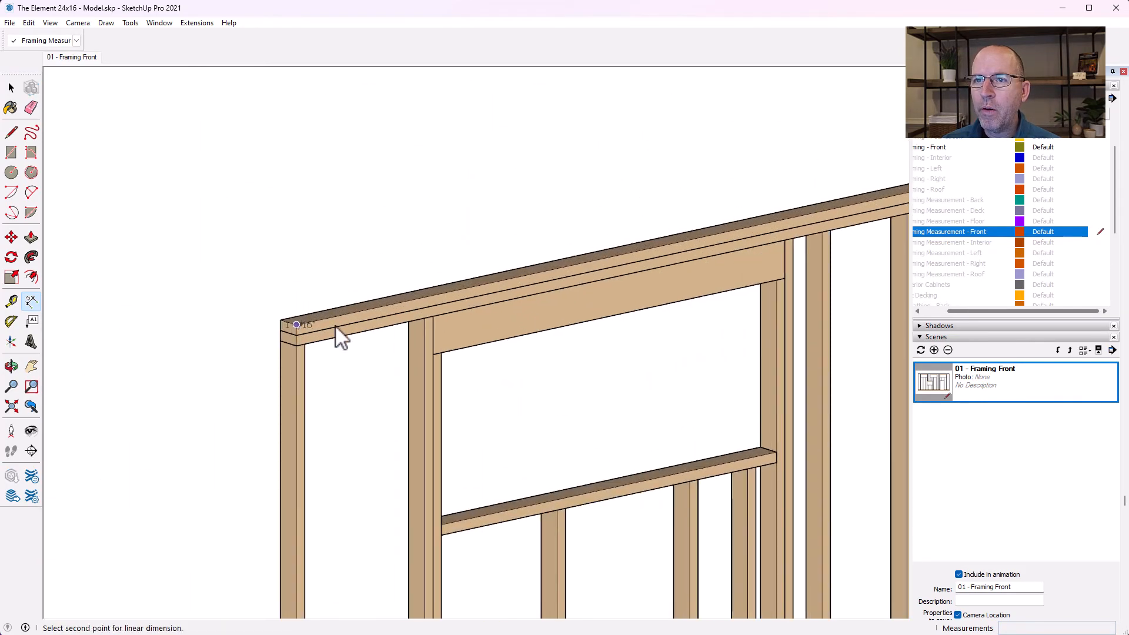
left_click(441, 351)
left_click(417, 230)
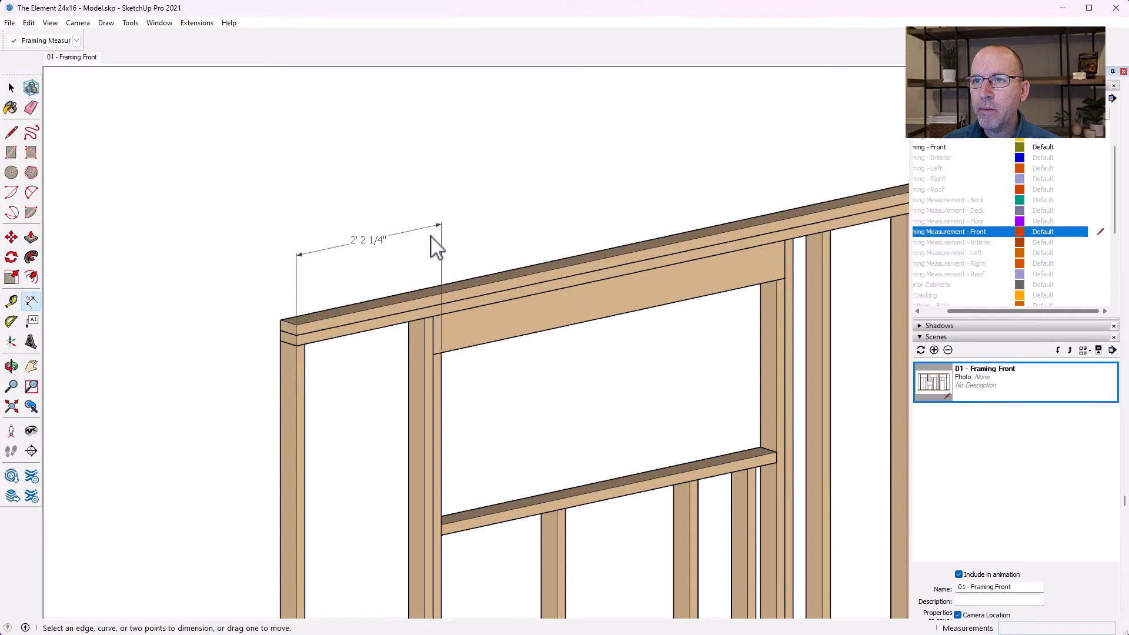
Dimension the first upper window opening's width along the header underside, aligning it with the end-corner dimension above the top plate.
left_click(444, 356)
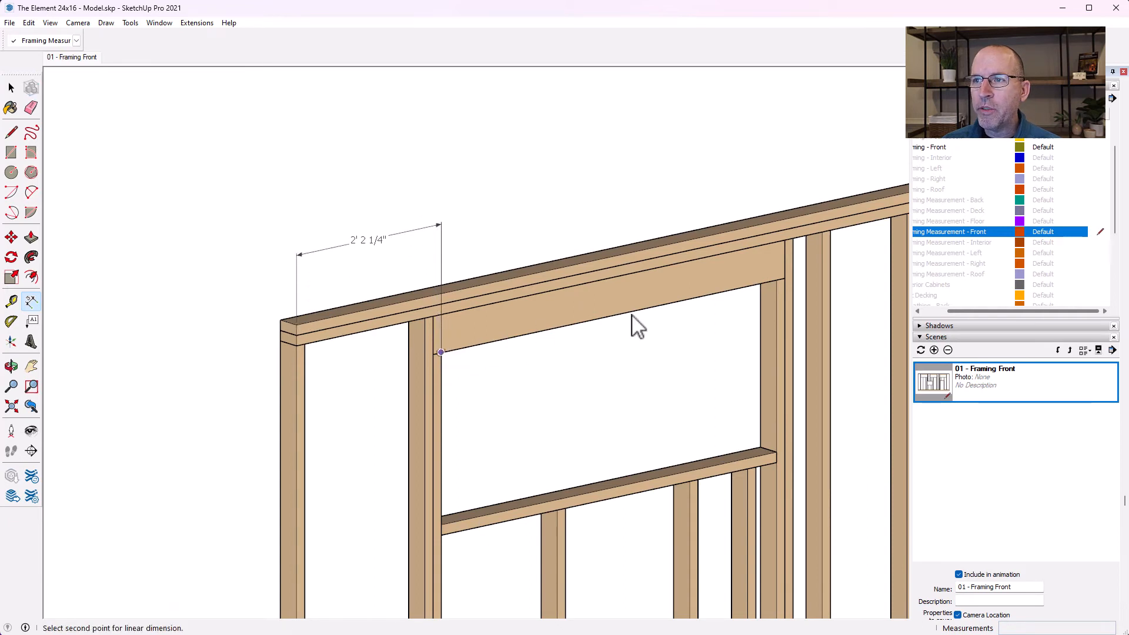
left_click(777, 281)
left_click(739, 170)
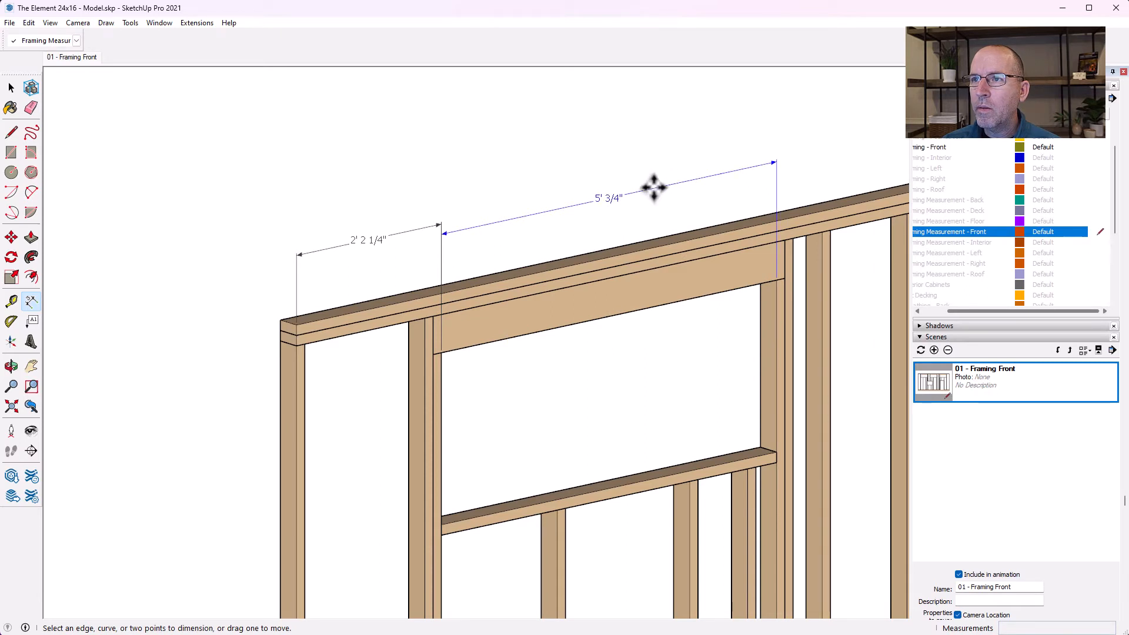
left_click_drag(654, 187, 647, 174)
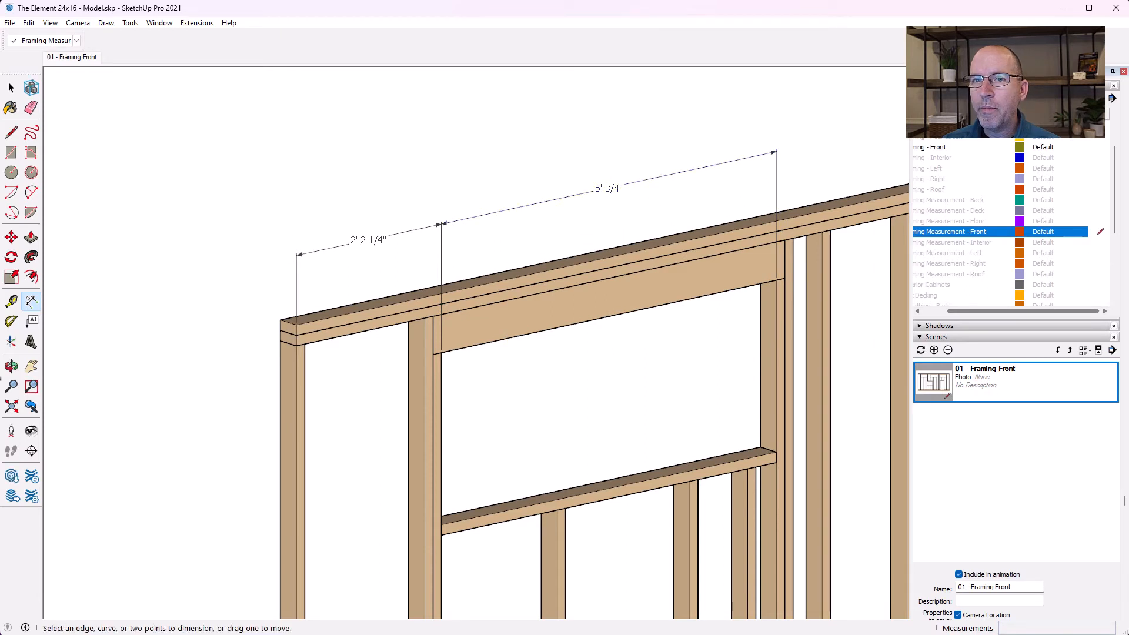
Dimension the framing gap between the first and second upper window openings, placing it in line with the dimensions above the top plate.
left_click(31, 367)
left_click_drag(565, 312, 162, 323)
left_click_drag(541, 294, 605, 325)
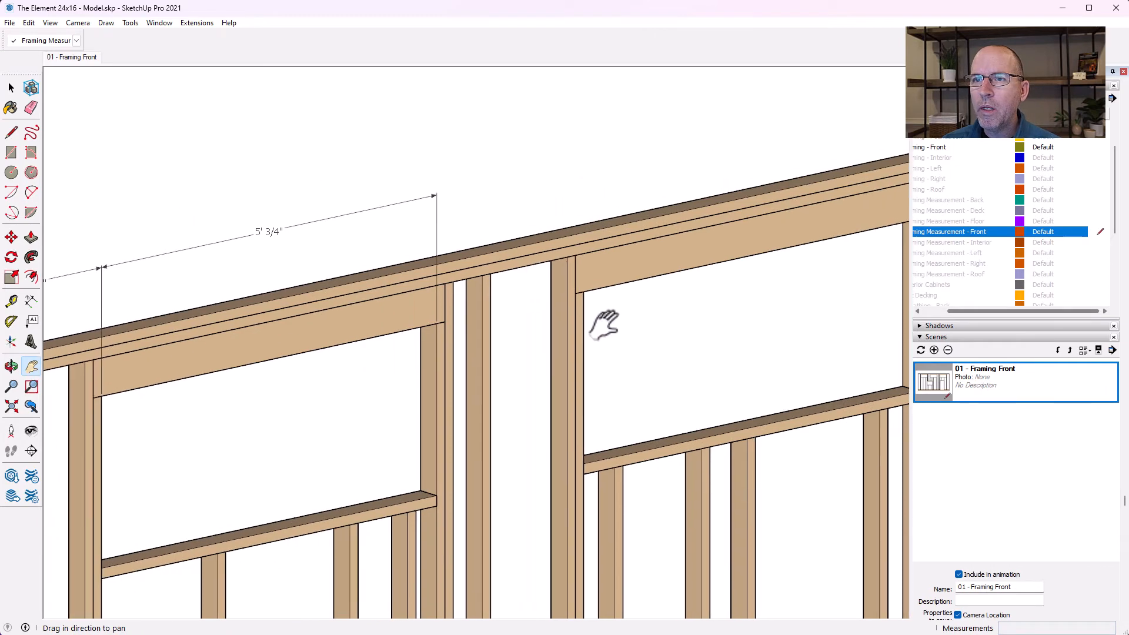
left_click(32, 301)
left_click(442, 324)
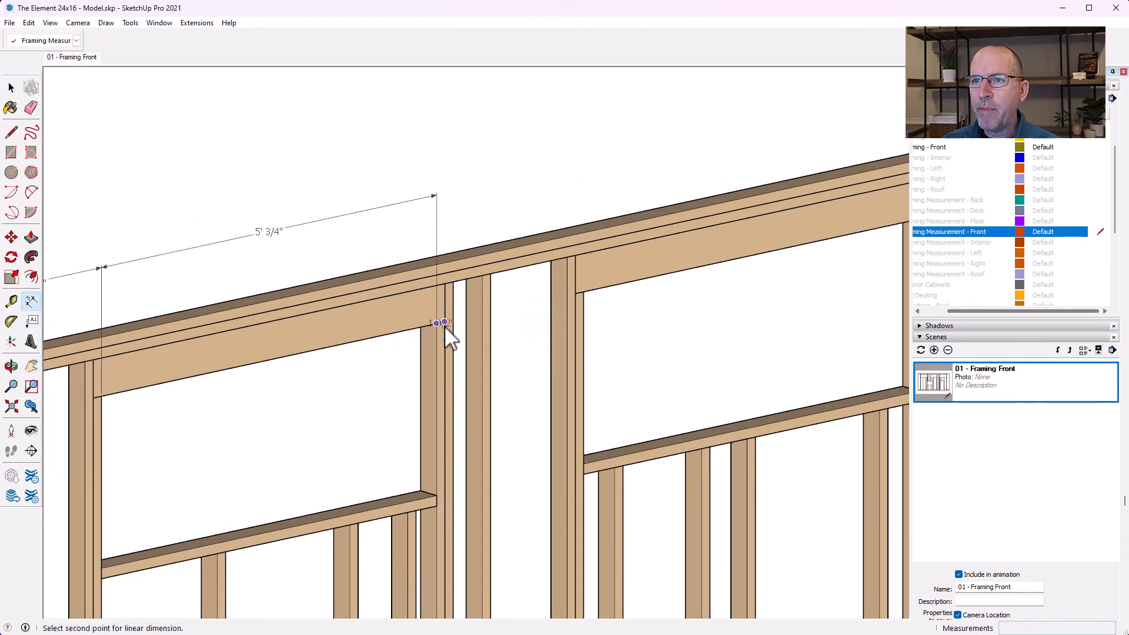
left_click(583, 293)
left_click(560, 182)
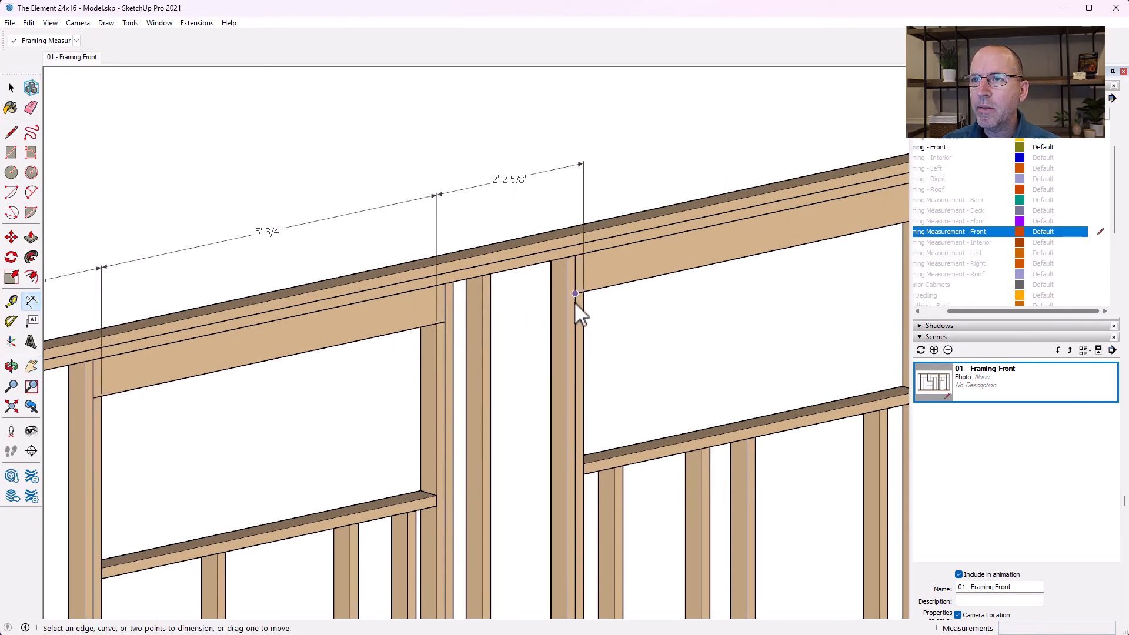
Dimension the second upper window opening's width along its header underside, continuing the row above the top plate.
left_click(583, 292)
scroll(461, 306, "down", 4)
scroll(644, 267, "up", 5)
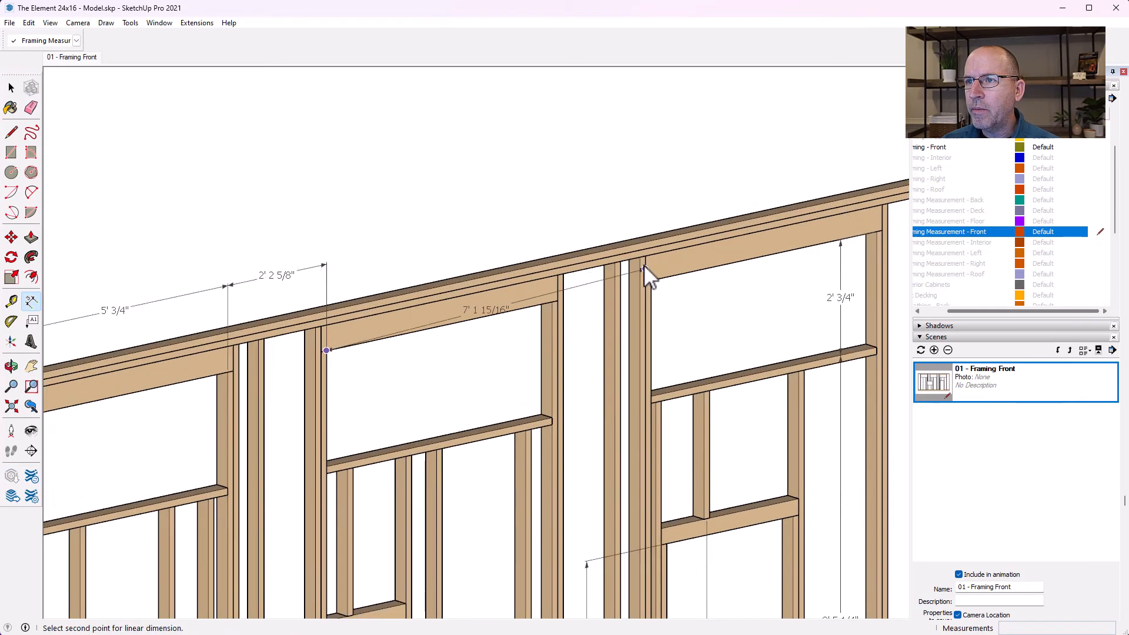
left_click(542, 300)
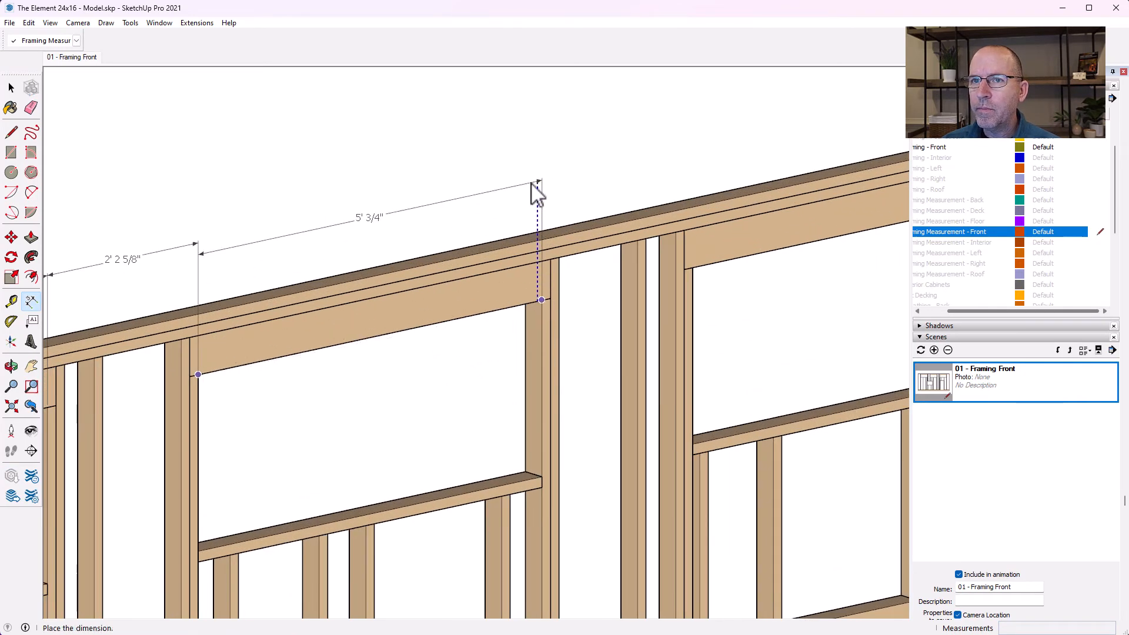
left_click(537, 170)
Dimension the framing gap between the second and third upper window openings, continuing the row above the top plate.
left_click(542, 300)
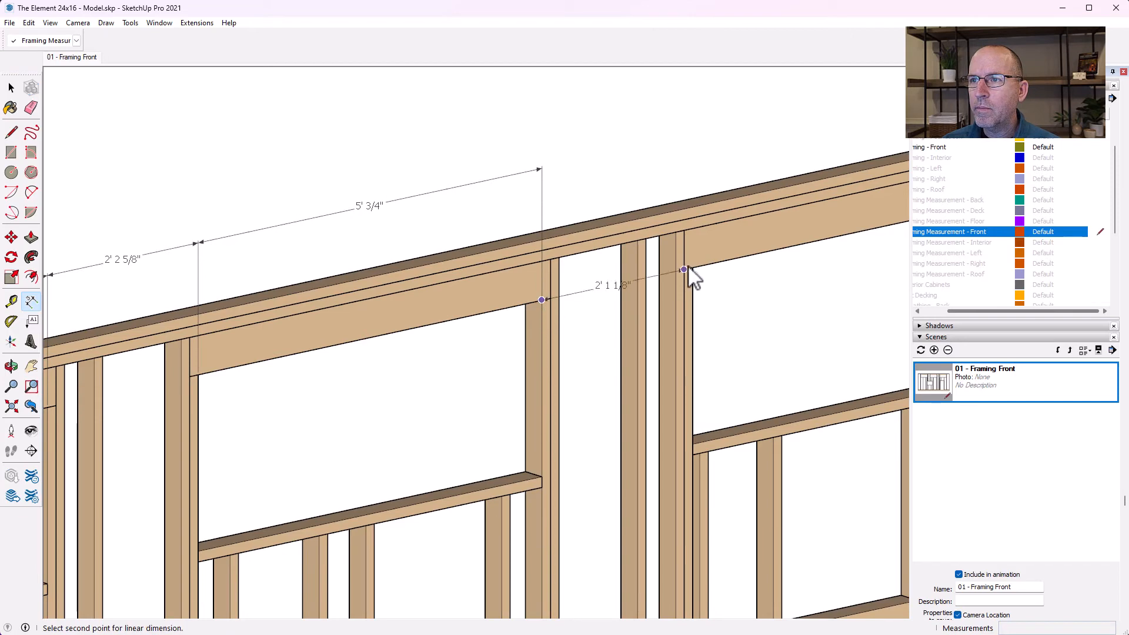
left_click(694, 268)
left_click(670, 151)
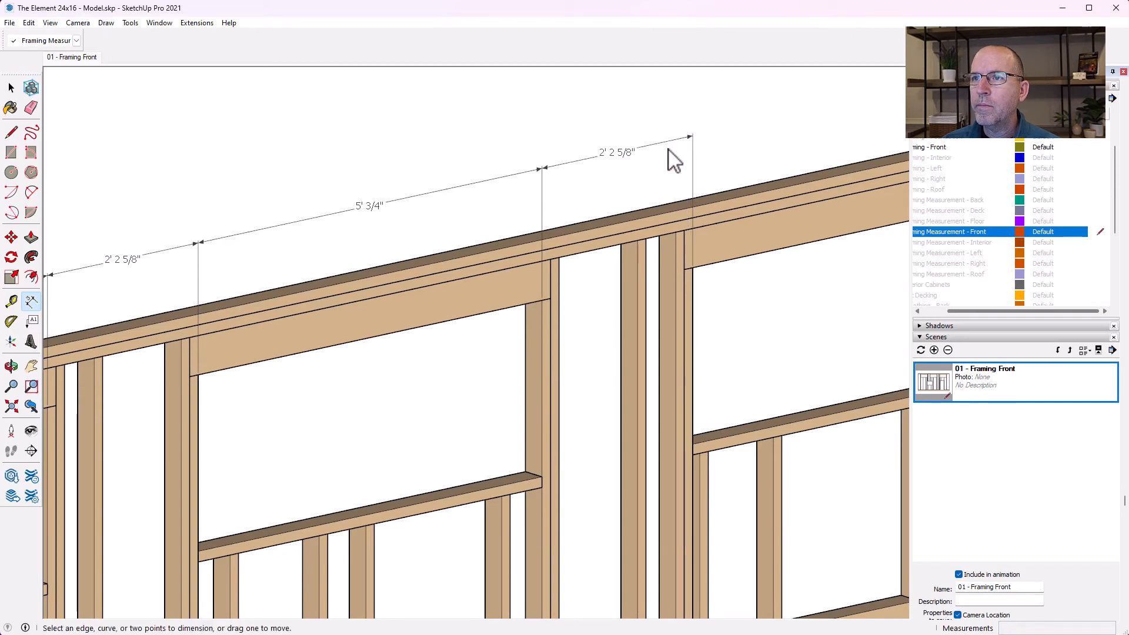
Dimension the third upper window opening's width along its header underside, continuing the row above the top plate.
left_click(31, 365)
left_click_drag(497, 277, 68, 368)
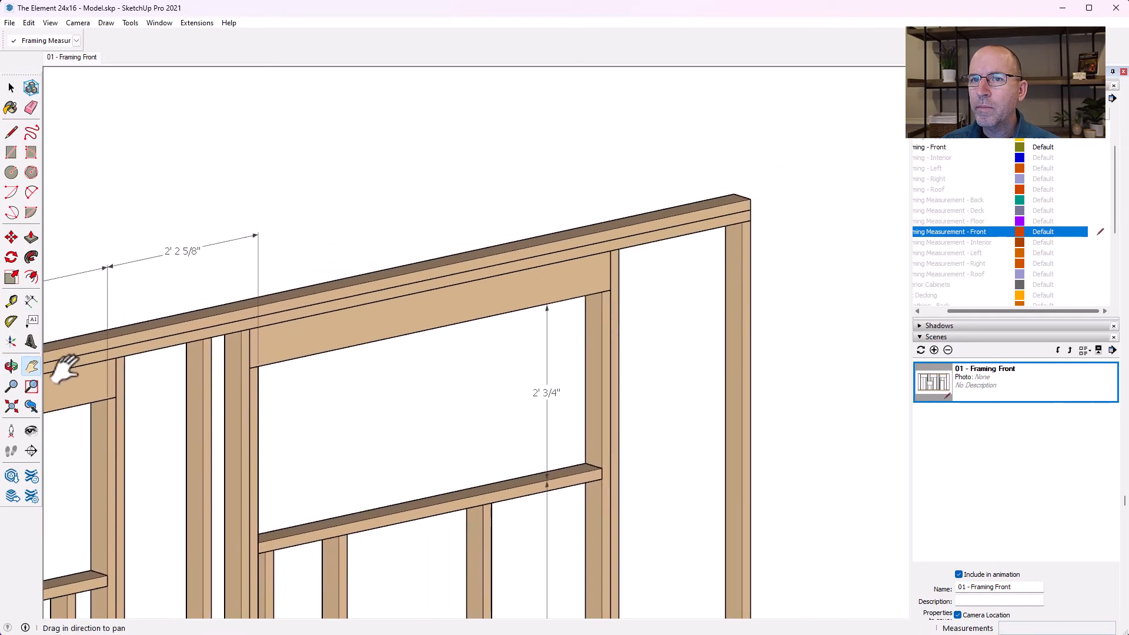
left_click(31, 300)
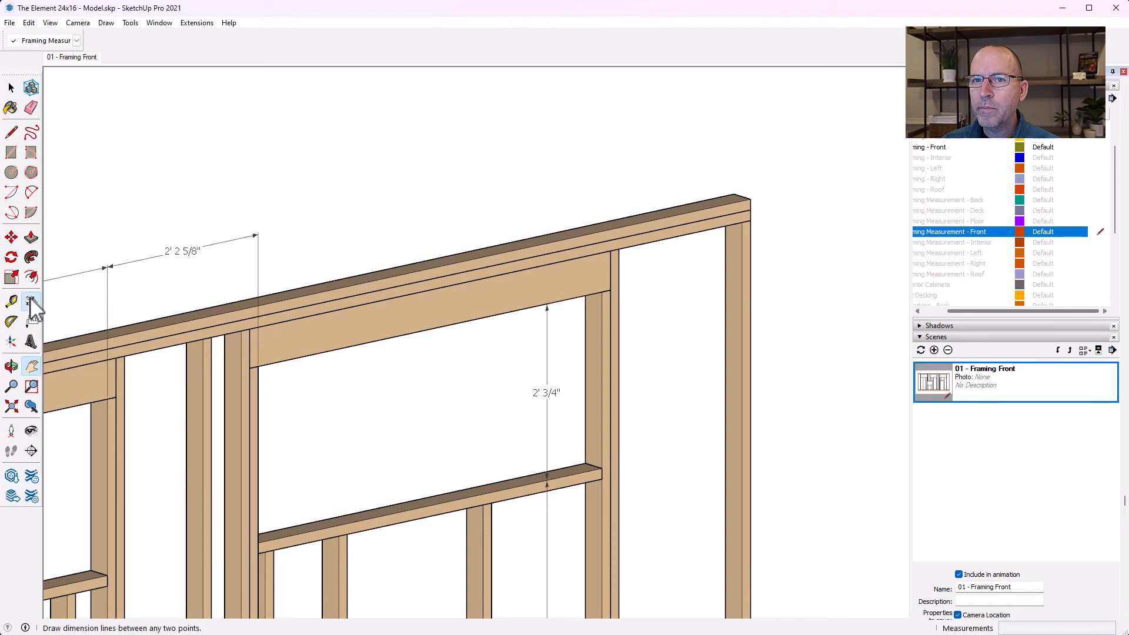
left_click(260, 366)
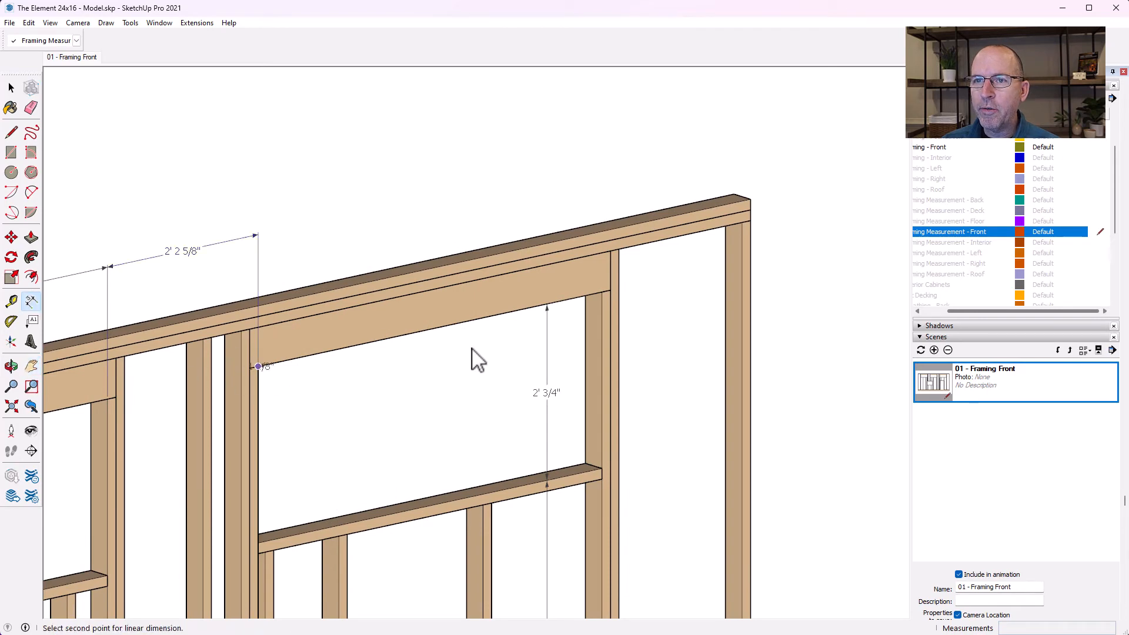
left_click(601, 291)
left_click(565, 179)
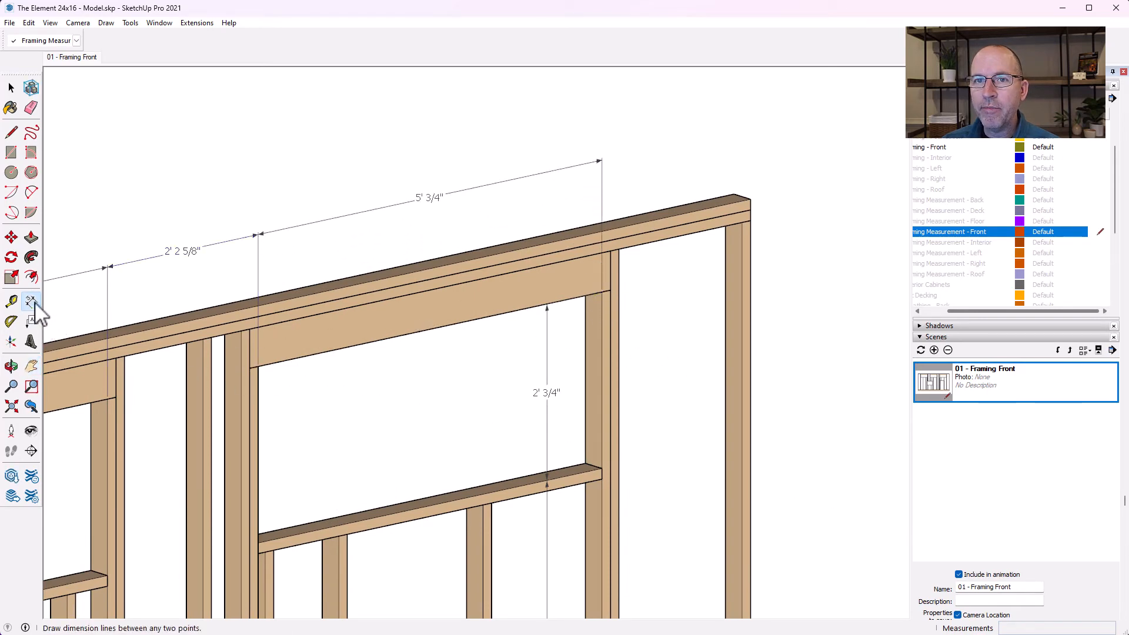
Dimension from the third upper window opening's far edge to the wall's far end corner, completing the row above the top plate.
left_click(599, 295)
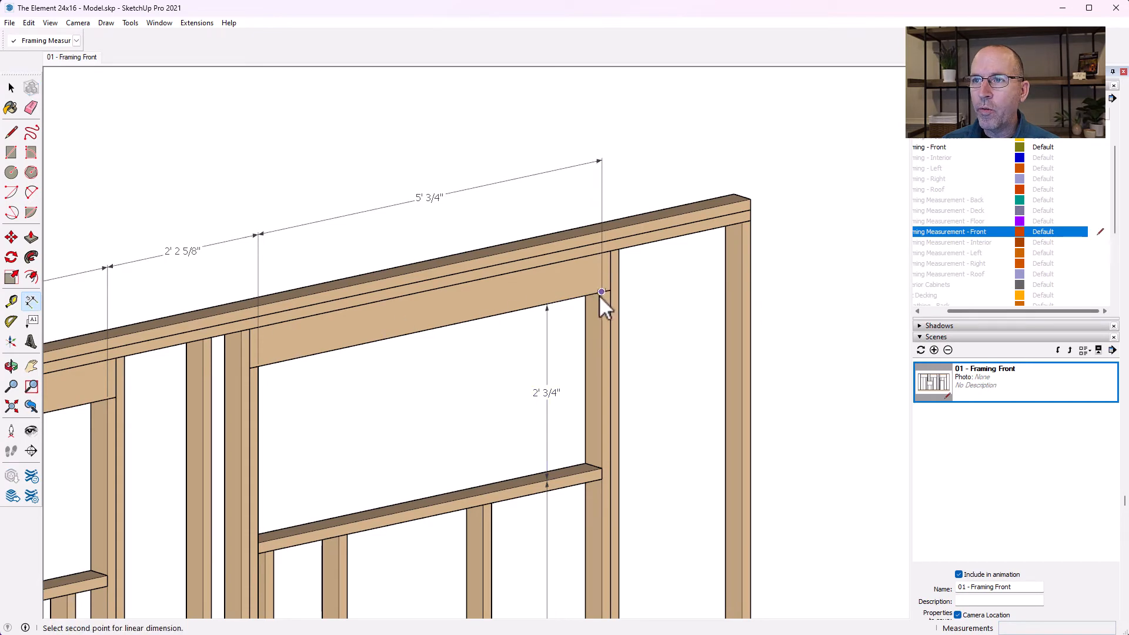
left_click(750, 200)
left_click(749, 126)
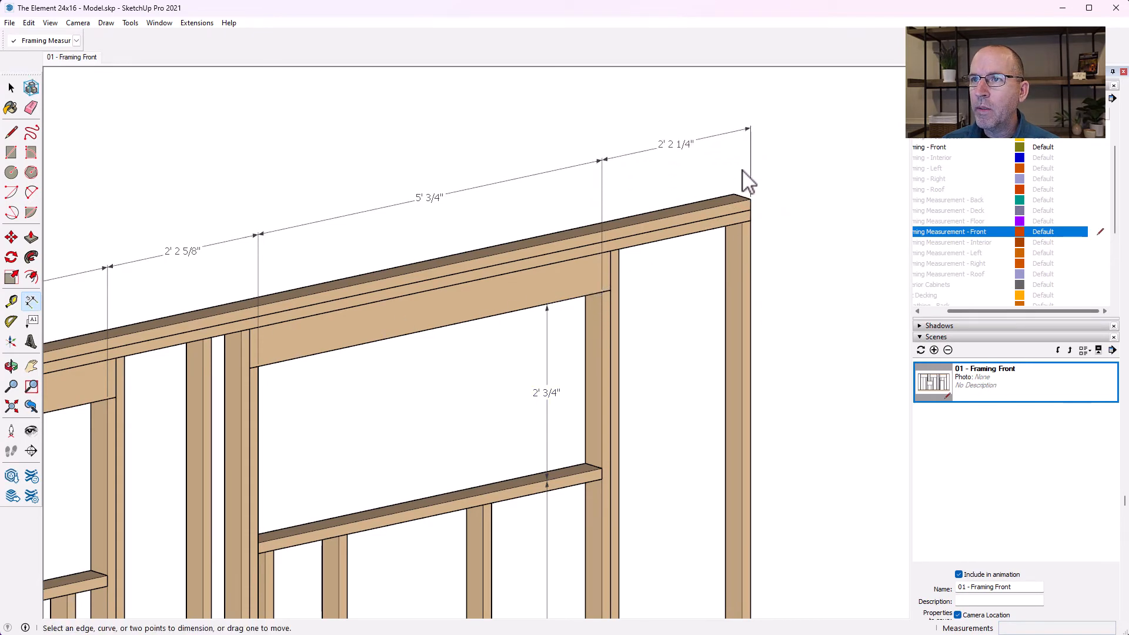
Dimension horizontally from the wall's starting end corner to the lower window opening's near edge, placing it as a second row above the upper window dimensions.
scroll(743, 177, "down", 8)
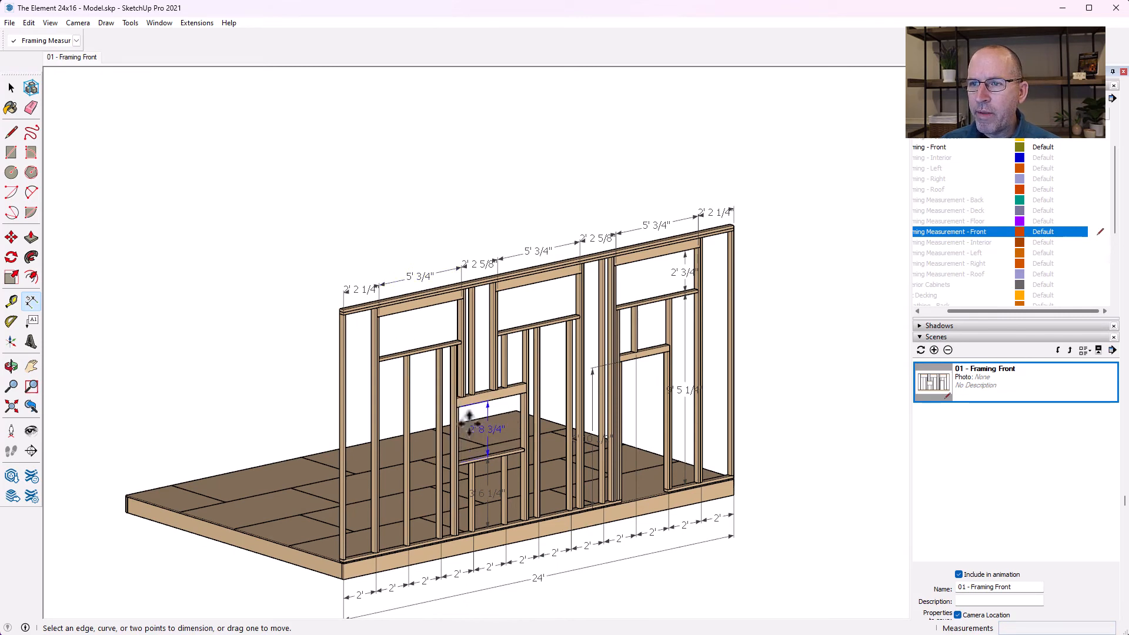
scroll(340, 302, "up", 6)
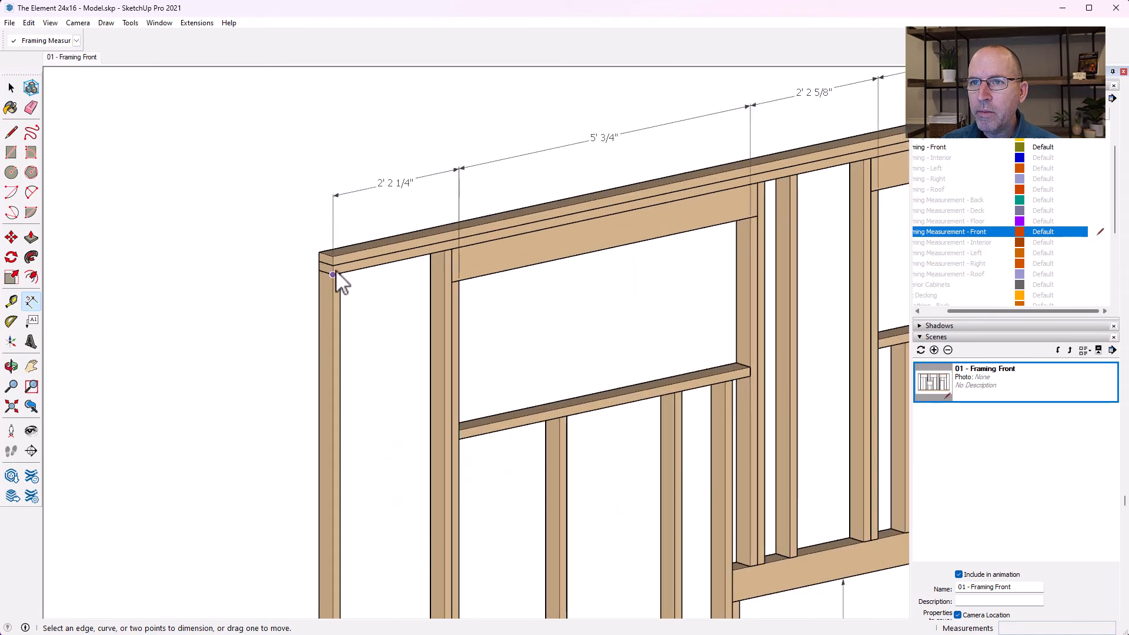
left_click(333, 257)
scroll(341, 265, "down", 5)
scroll(535, 432, "up", 6)
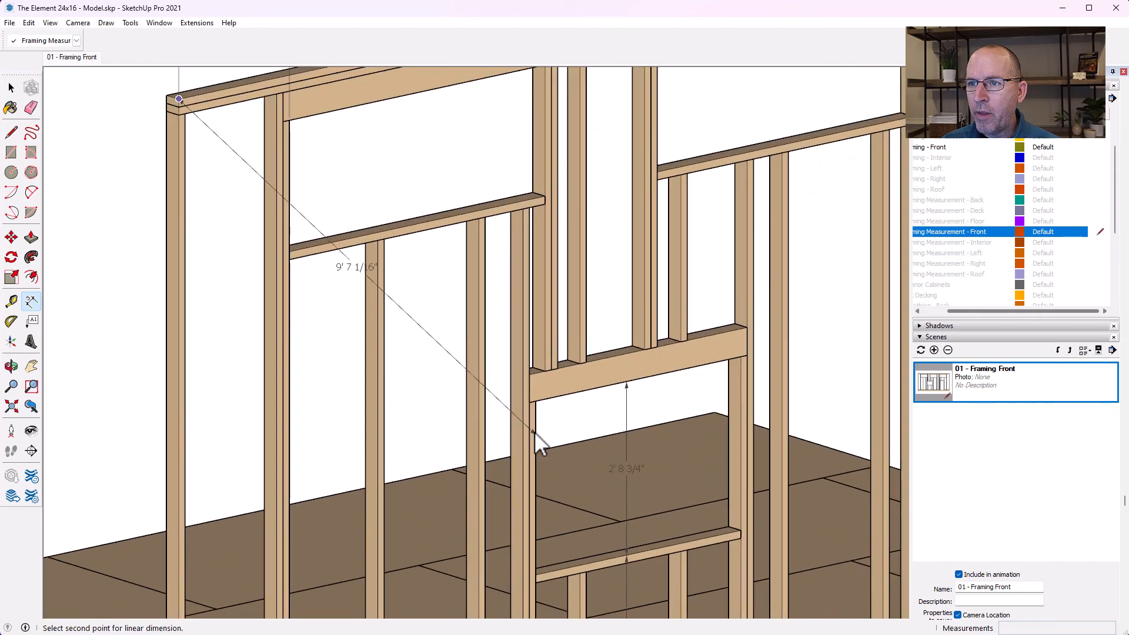
left_click(537, 405)
scroll(538, 406, "down", 5)
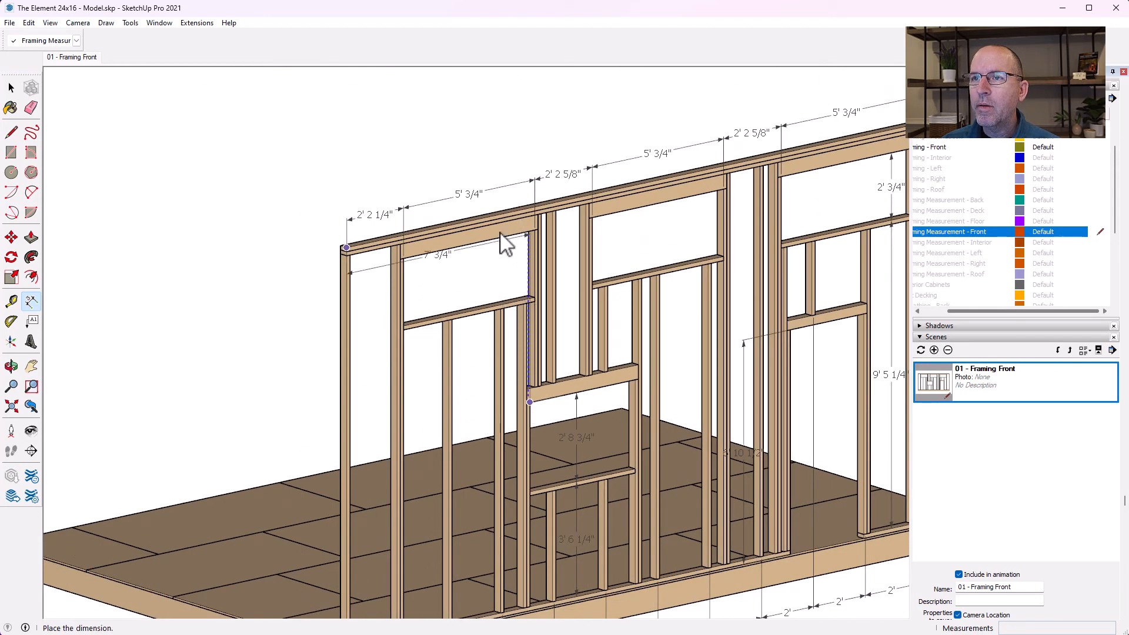
left_click(507, 166)
Dimension the lower window opening's width along its header underside, placing it in line with the second row above the wall.
scroll(535, 406, "up", 4)
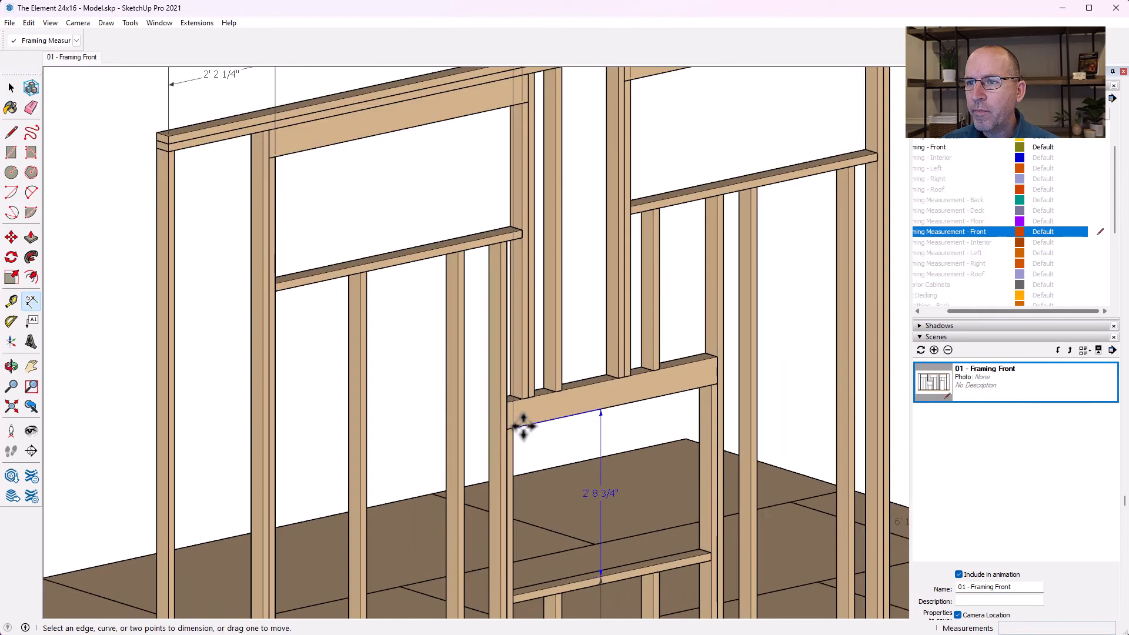
left_click(513, 428)
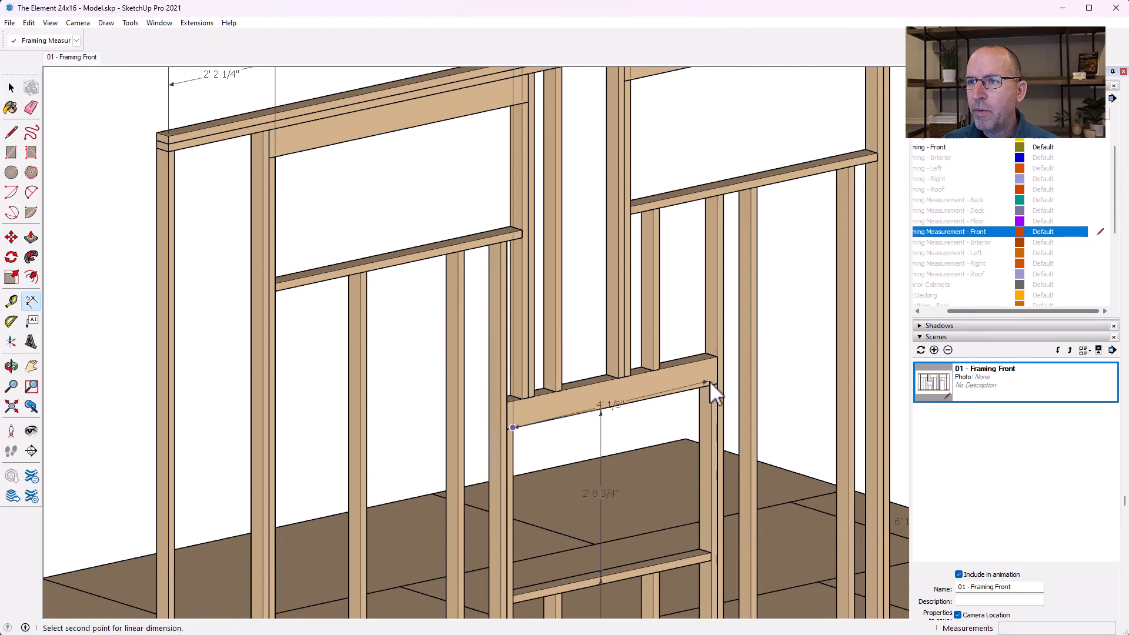
left_click(709, 388)
scroll(709, 387, "down", 4)
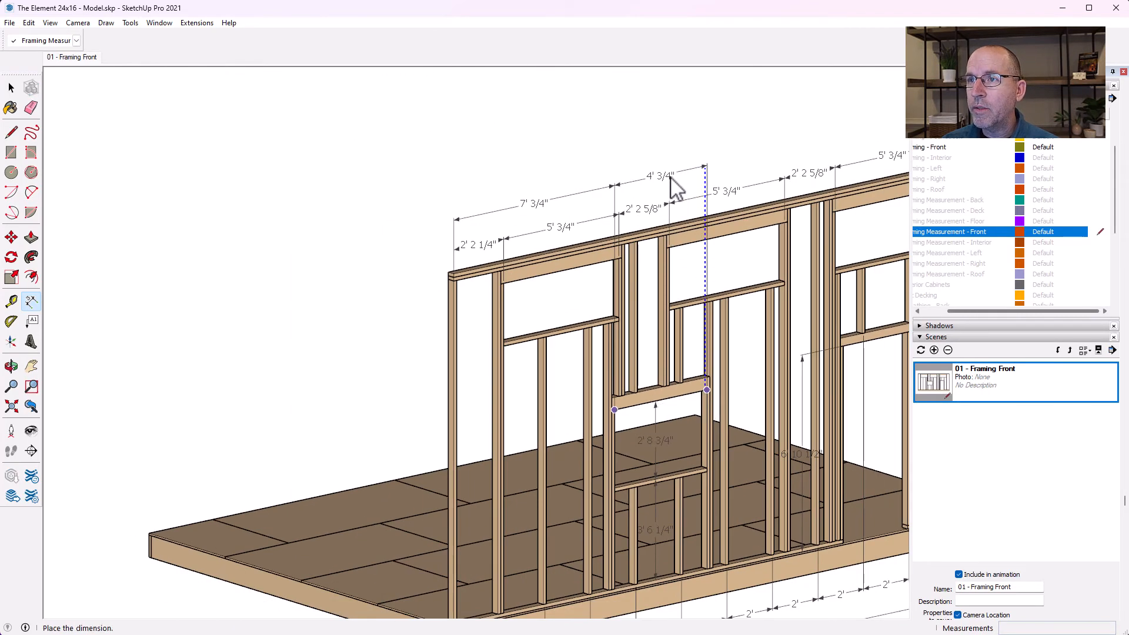
left_click(677, 195)
Dimension from the lower window opening's far edge to the door opening's near edge, continuing the second row above the wall.
left_click(710, 390)
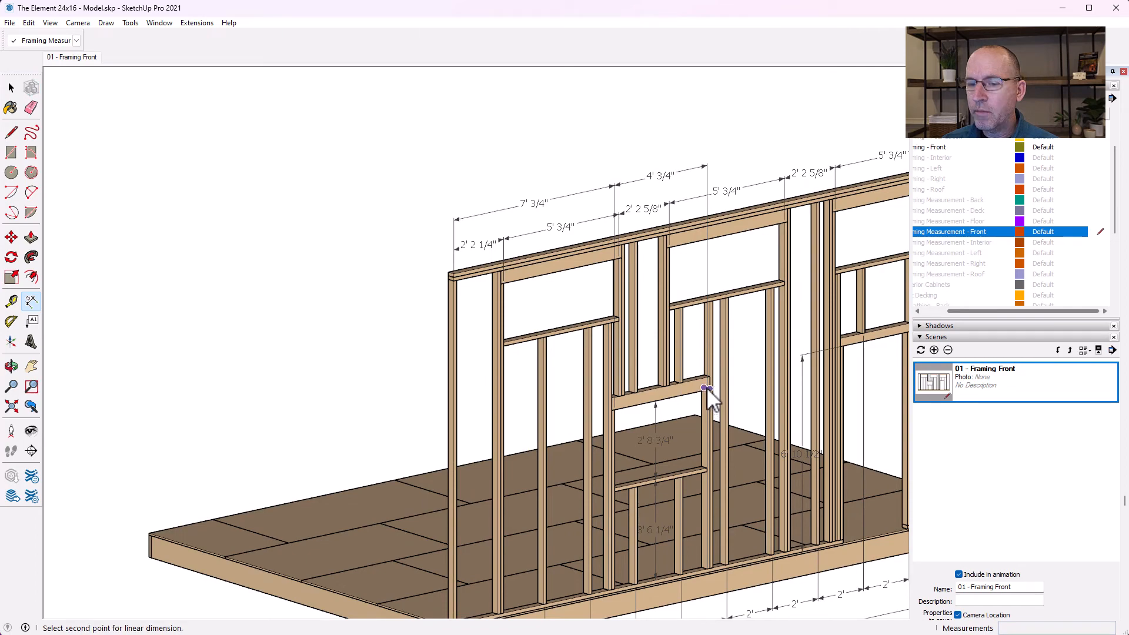
key("Escape")
scroll(707, 388, "up", 5)
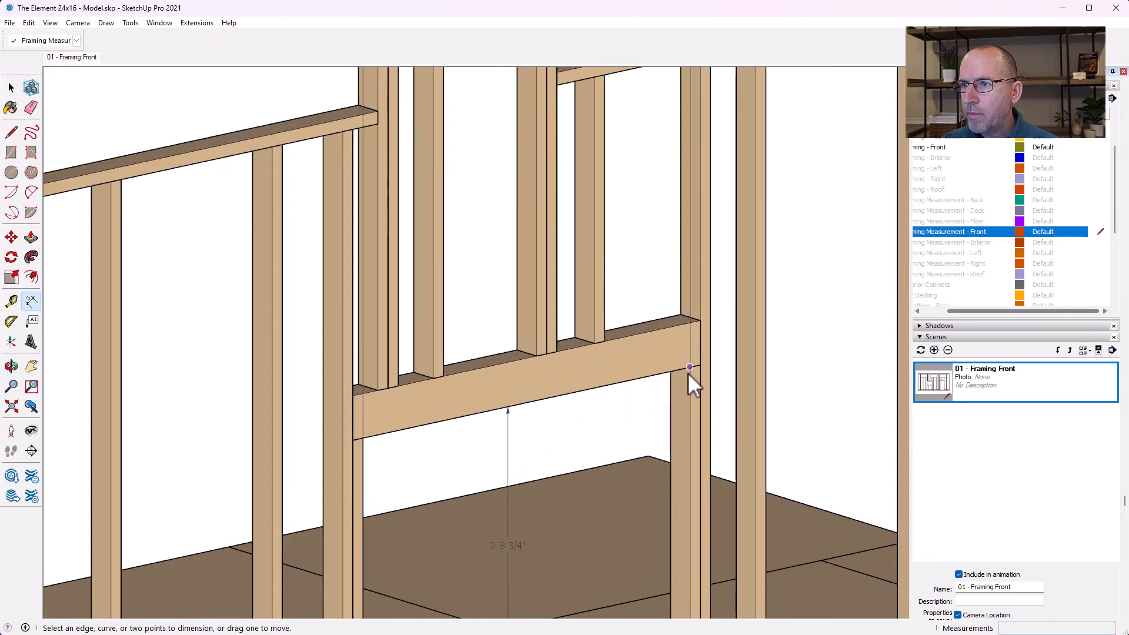
left_click(689, 373)
scroll(642, 406, "down", 5)
scroll(744, 385, "up", 5)
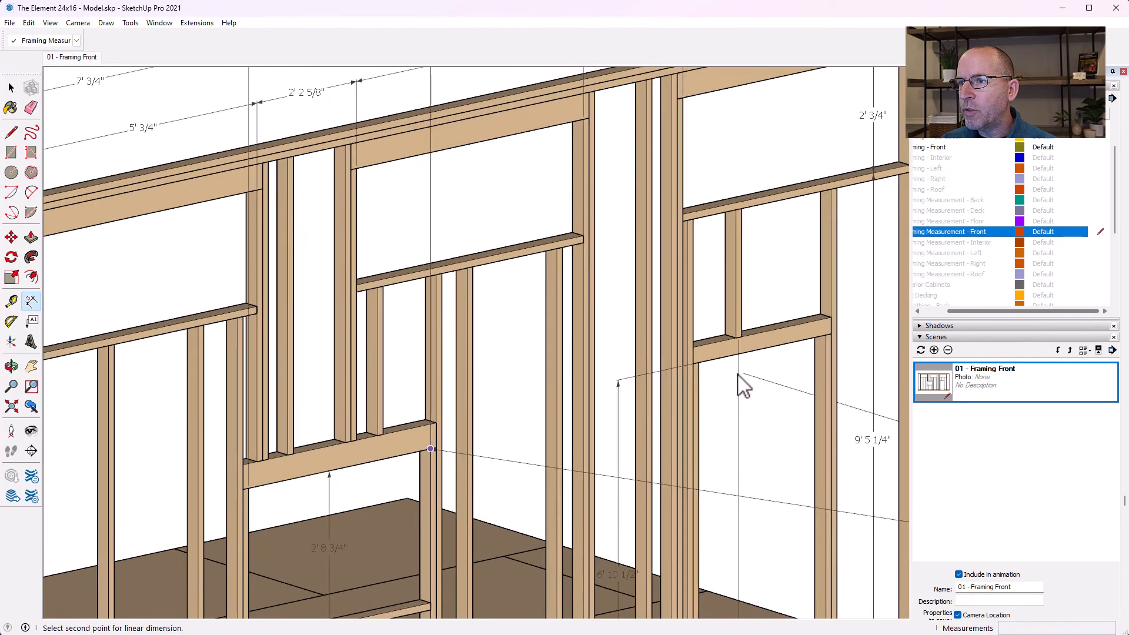
scroll(744, 385, "down", 2)
left_click(677, 369)
scroll(668, 383, "down", 6)
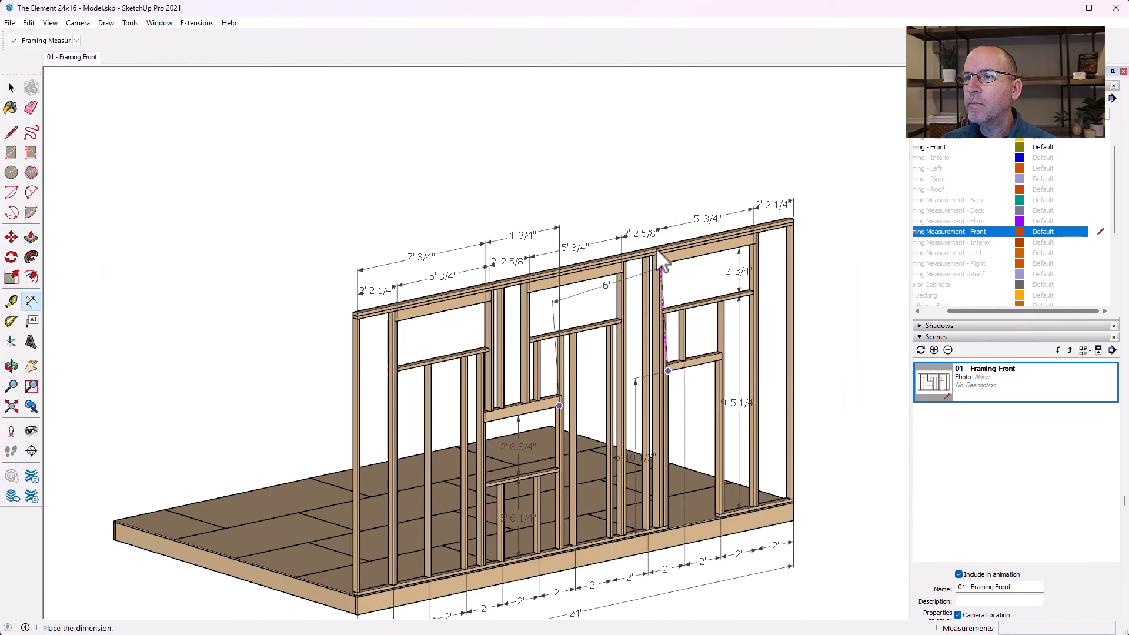
left_click(681, 219)
scroll(731, 398, "up", 5)
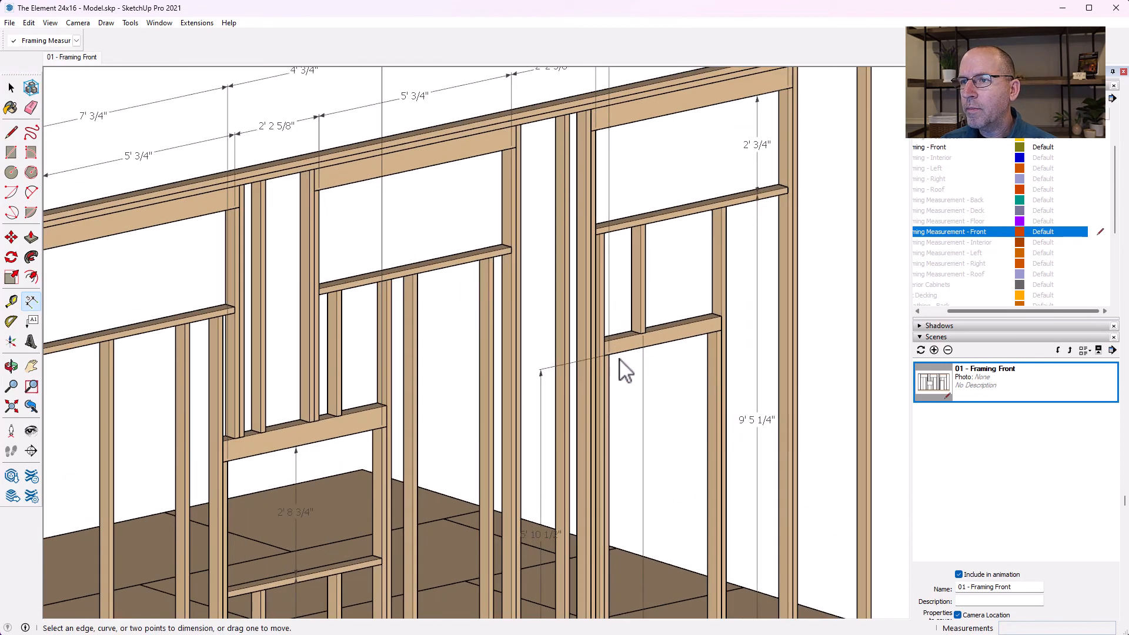
left_click(609, 356)
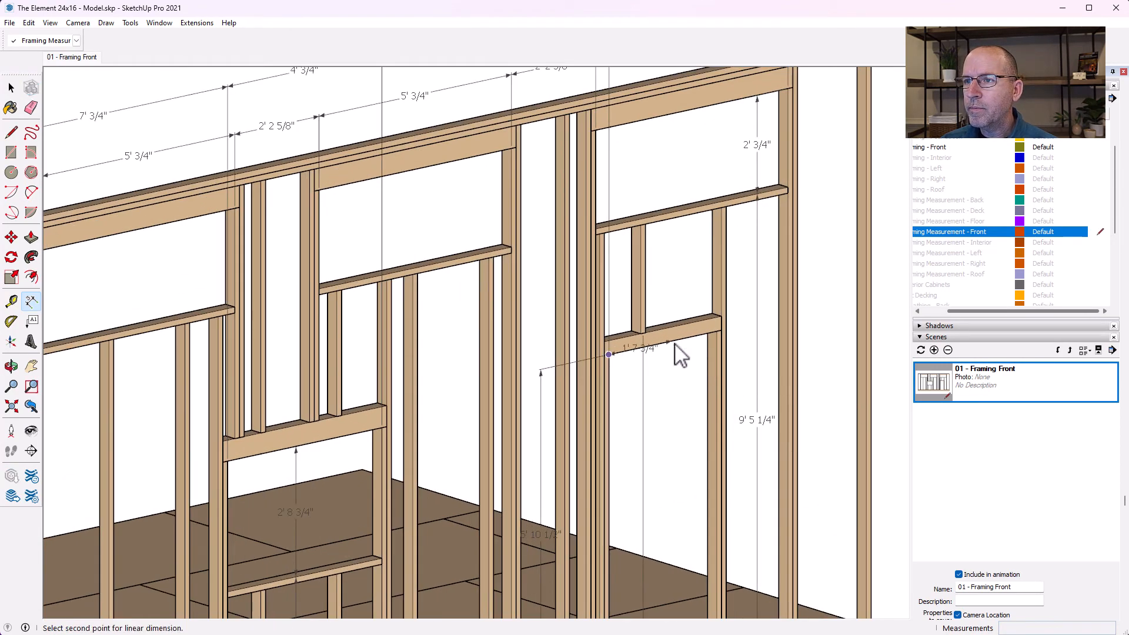
left_click(723, 331)
key("Escape")
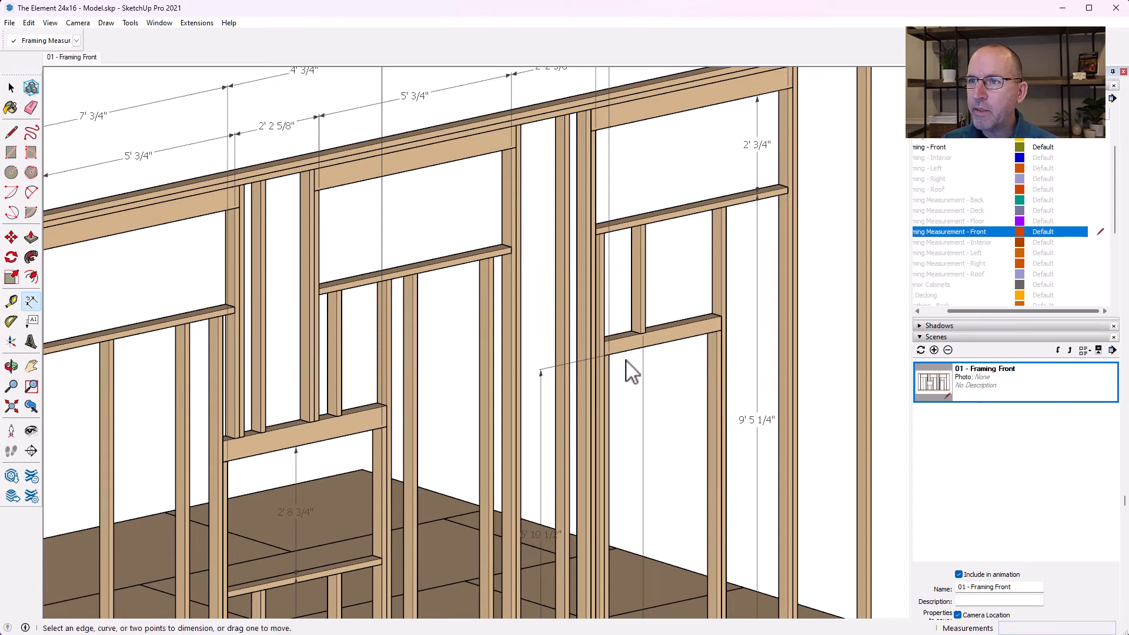
Dimension the door opening's width along its header underside, continuing the second row above the wall.
left_click(610, 355)
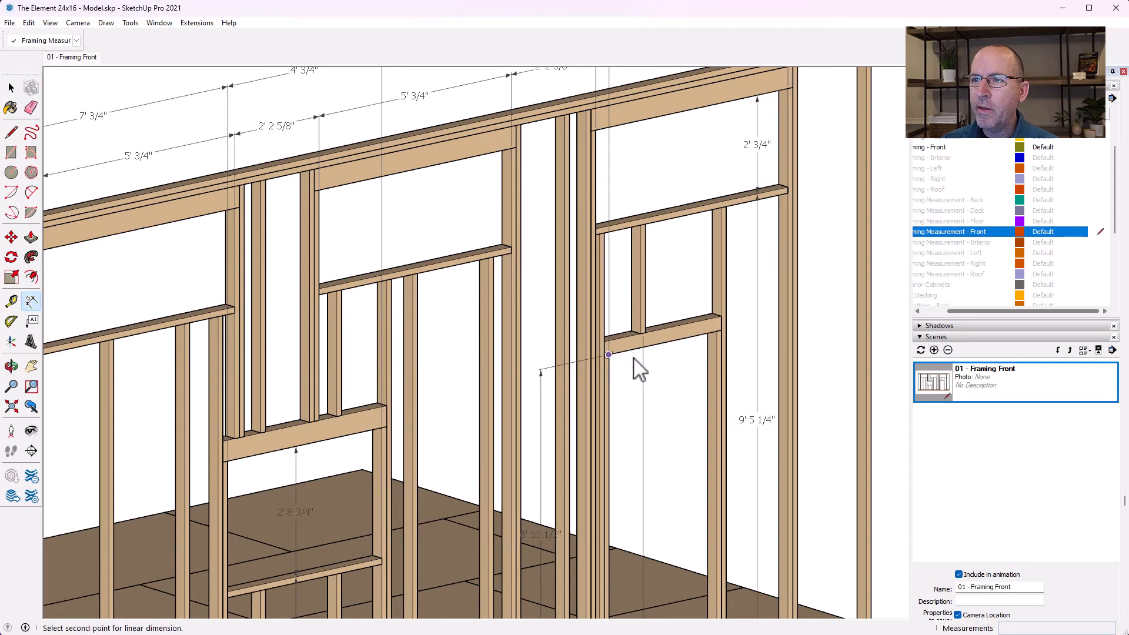
left_click(717, 331)
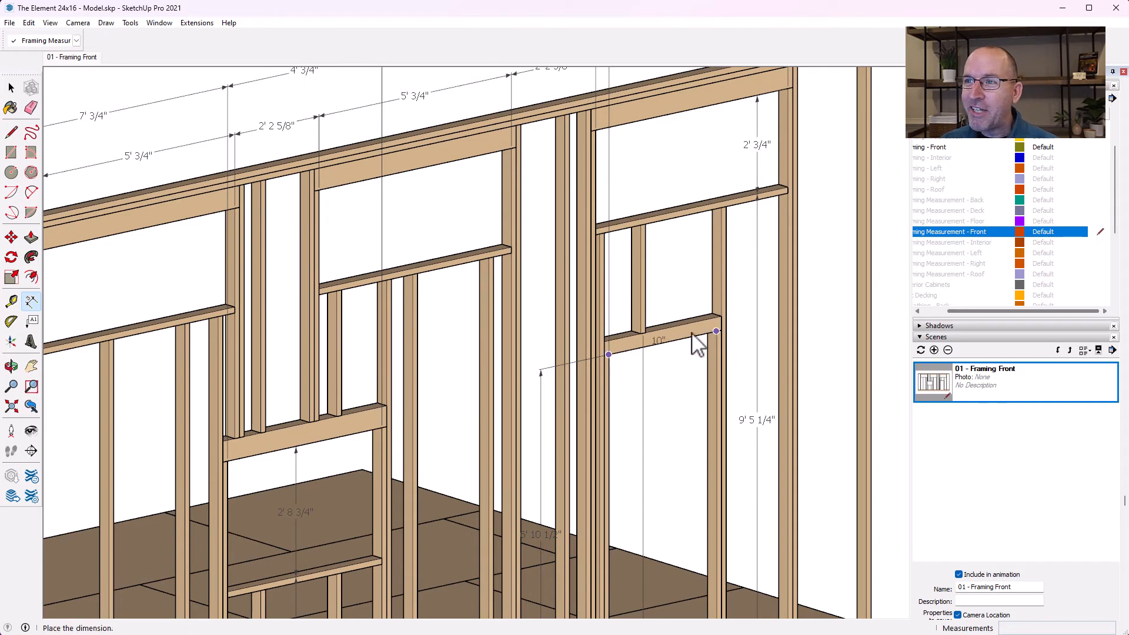
scroll(698, 340, "down", 5)
left_click(706, 220)
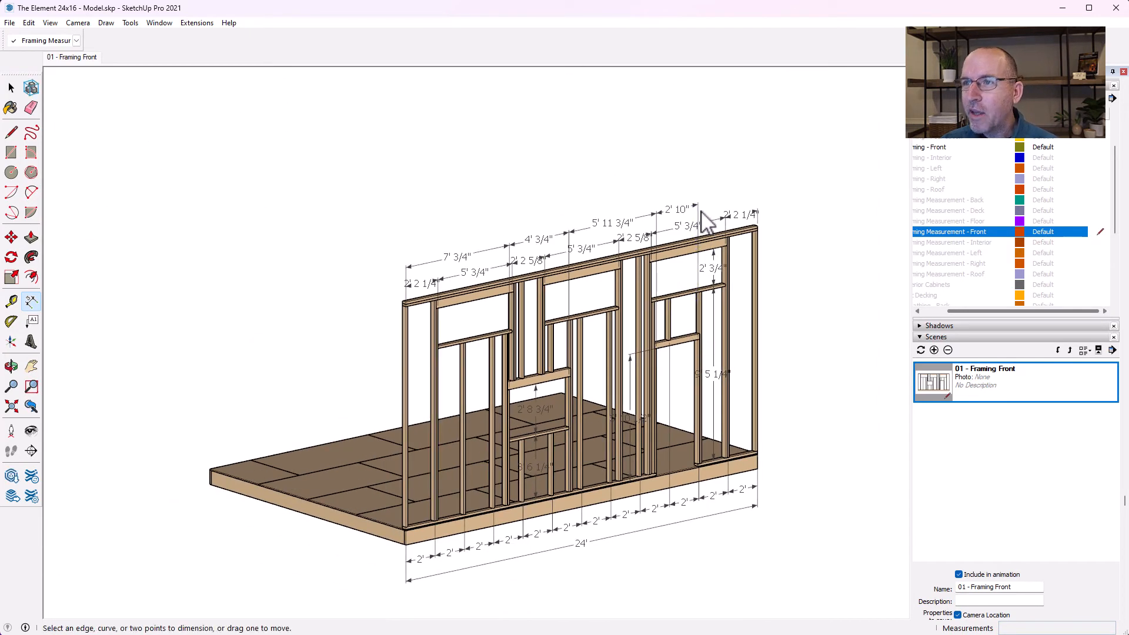
Dimension from the door opening's far edge to the wall's end corner, completing the second row above the wall, and return to the "01 - Framing Front" view.
scroll(764, 341, "up", 6)
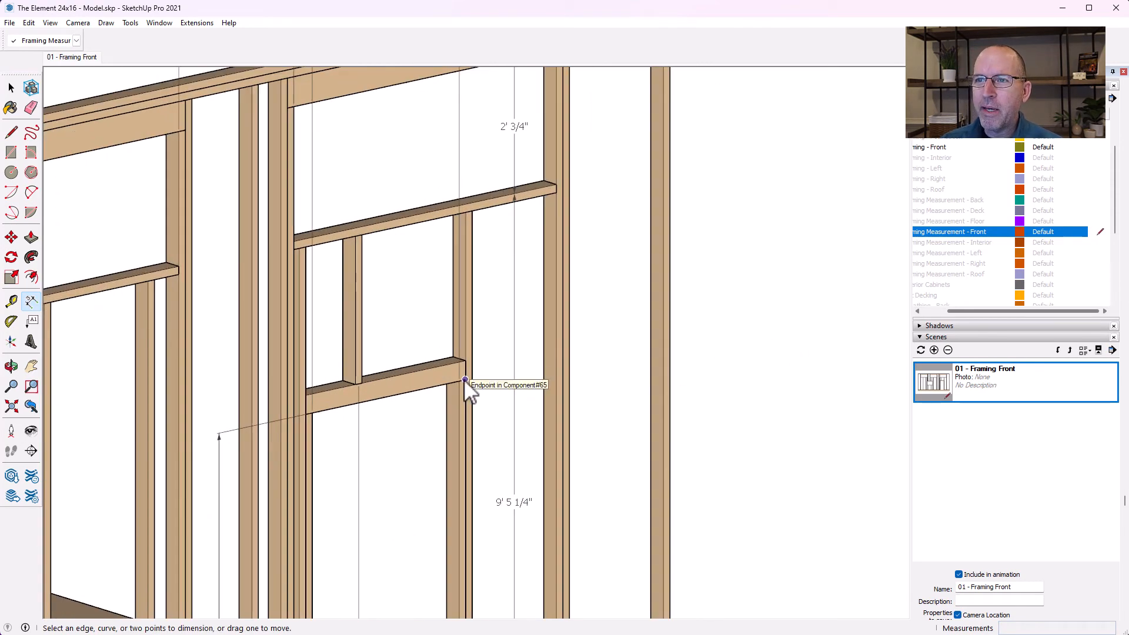
left_click(462, 385)
scroll(470, 400, "down", 4)
scroll(574, 231, "down", 3)
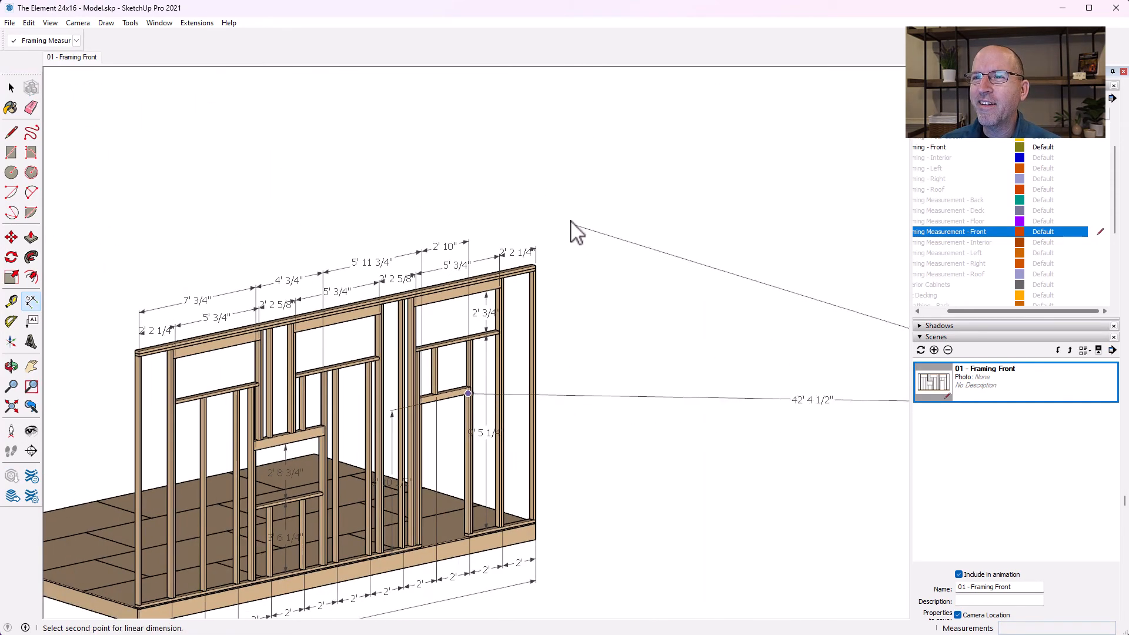
scroll(518, 327, "up", 6)
left_click(488, 326)
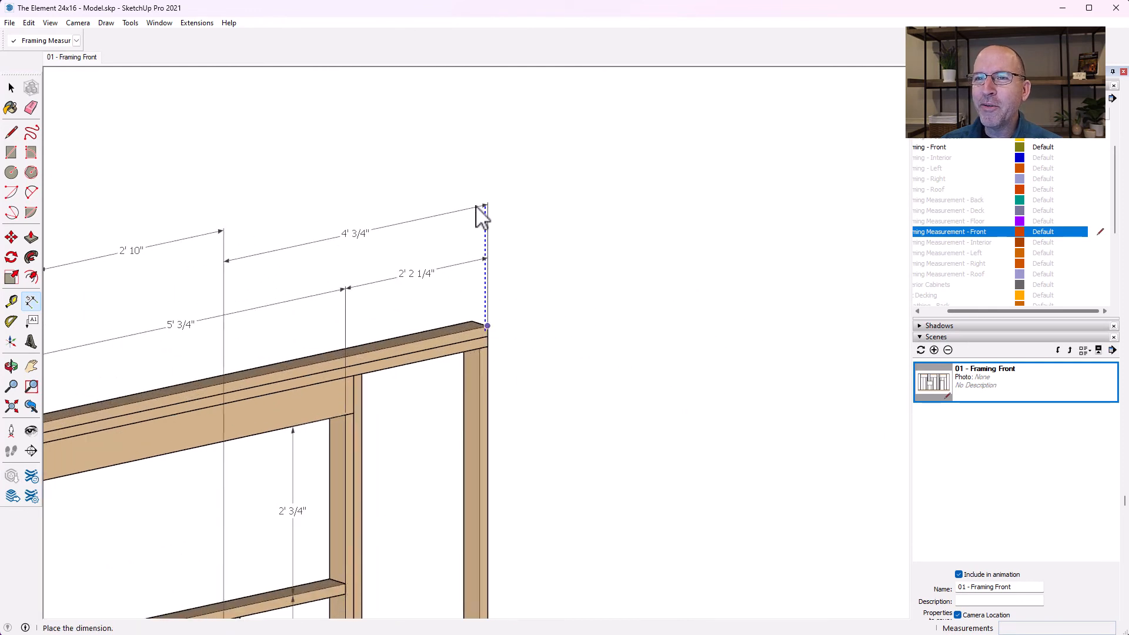
left_click(485, 175)
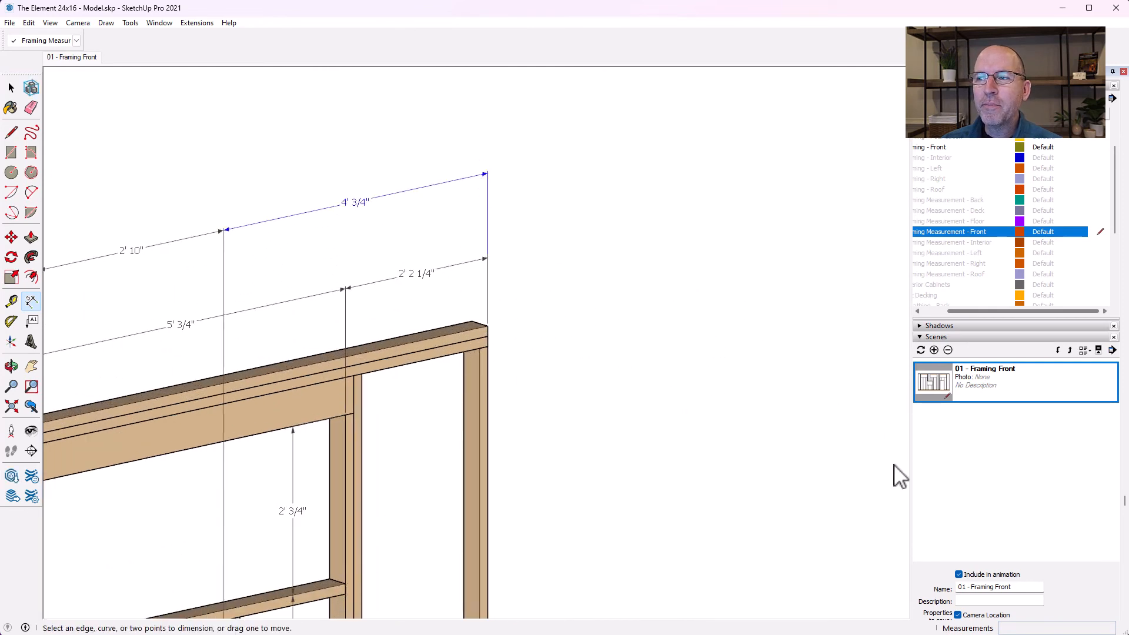
double_click(928, 381)
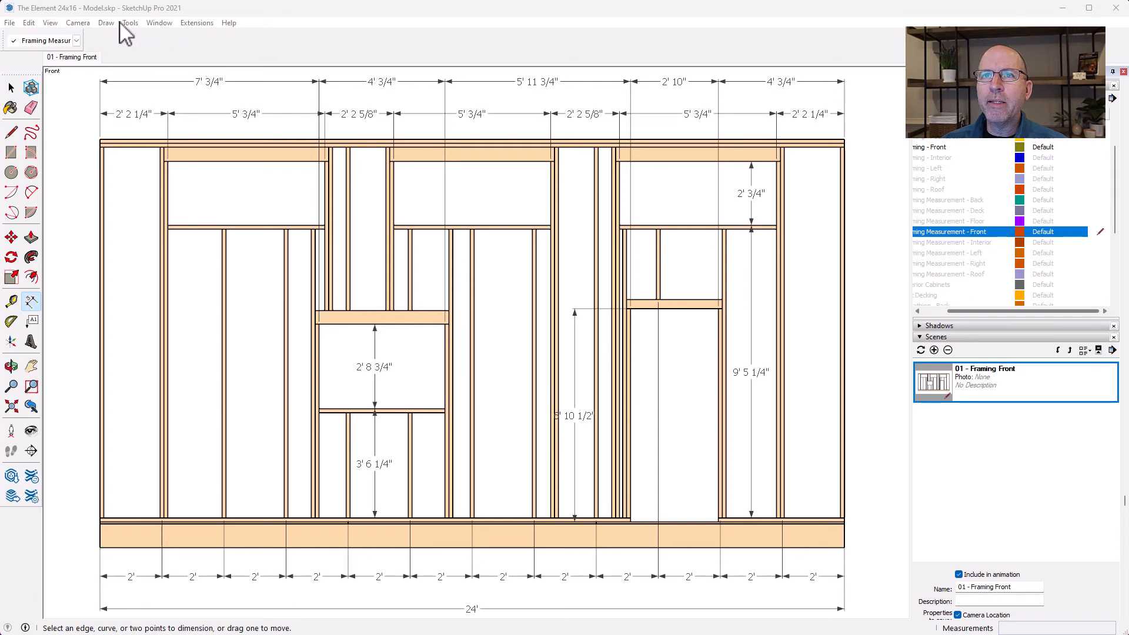
Set the model's dimension text to Tahoma Regular at 8 points.
left_click(166, 22)
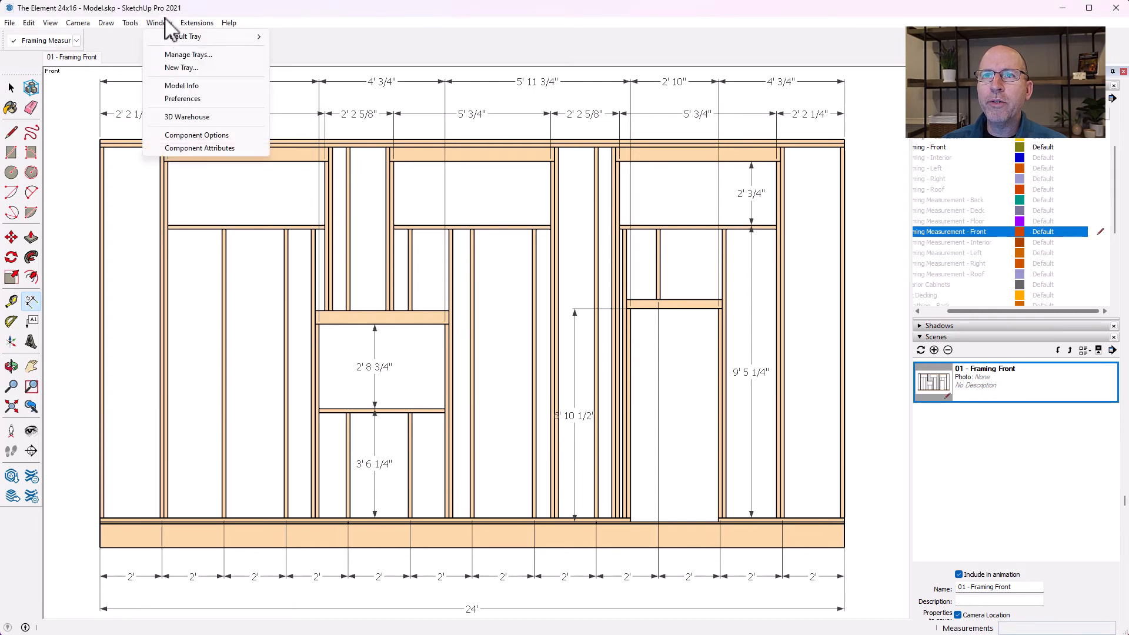
left_click(177, 86)
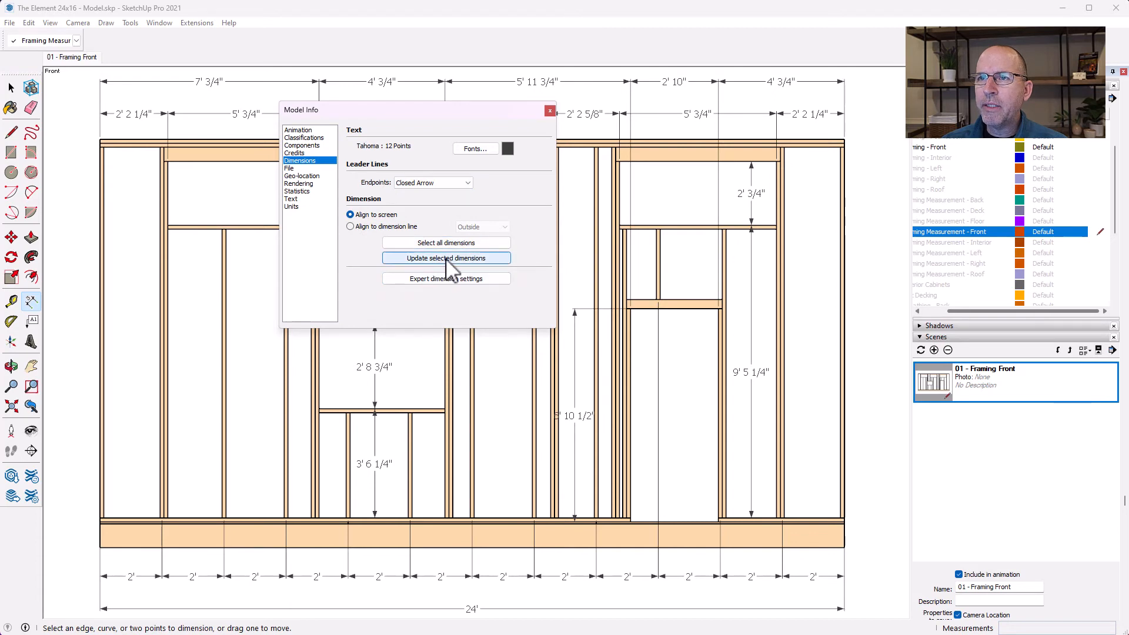
left_click(475, 150)
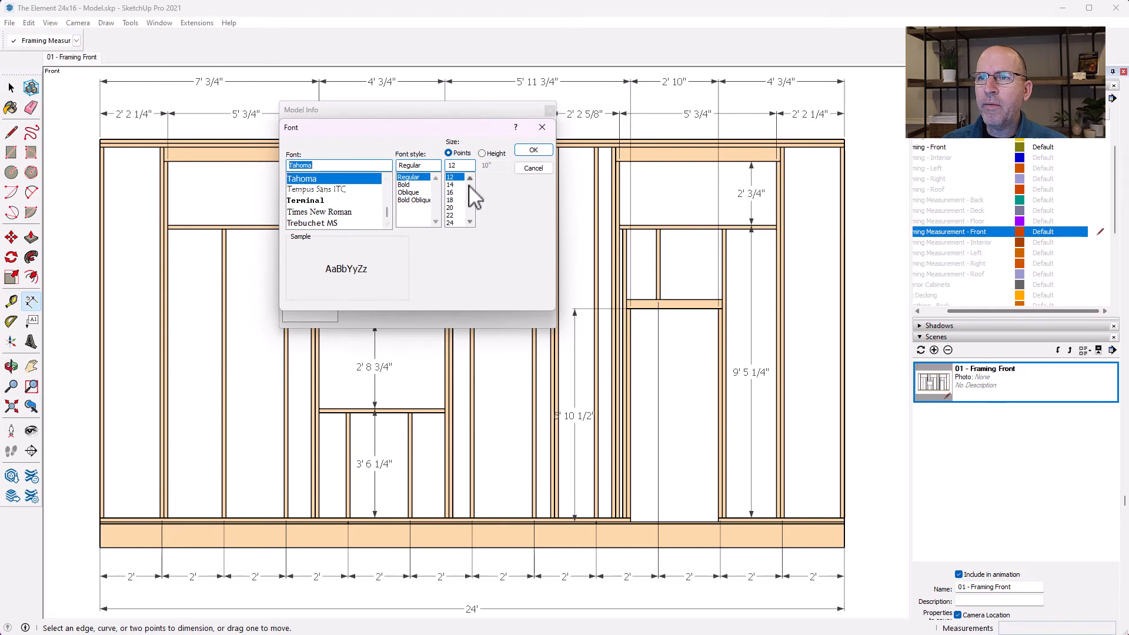
scroll(467, 181, "up", 1)
left_click(450, 177)
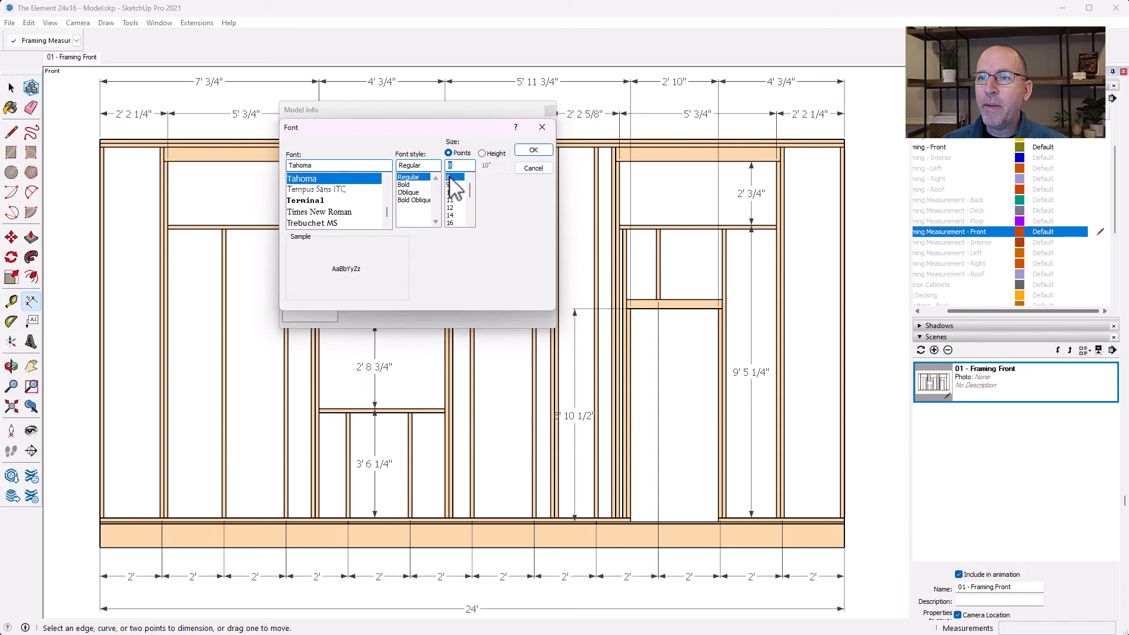
left_click(533, 150)
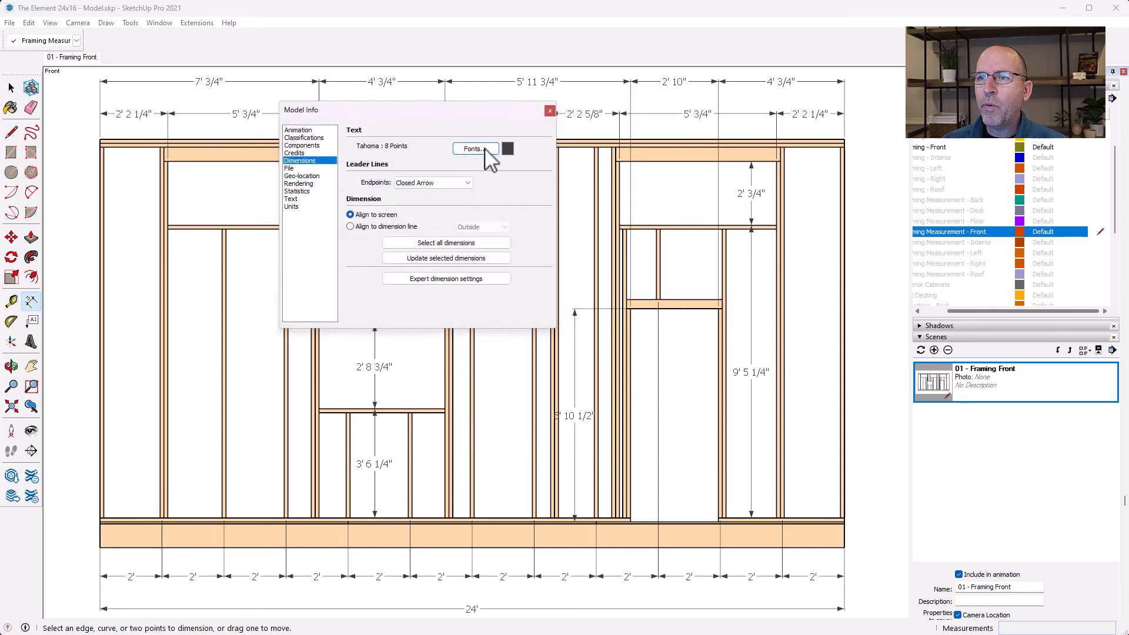
Apply the new dimension text settings to all existing dimensions in the model.
left_click(458, 244)
left_click(464, 259)
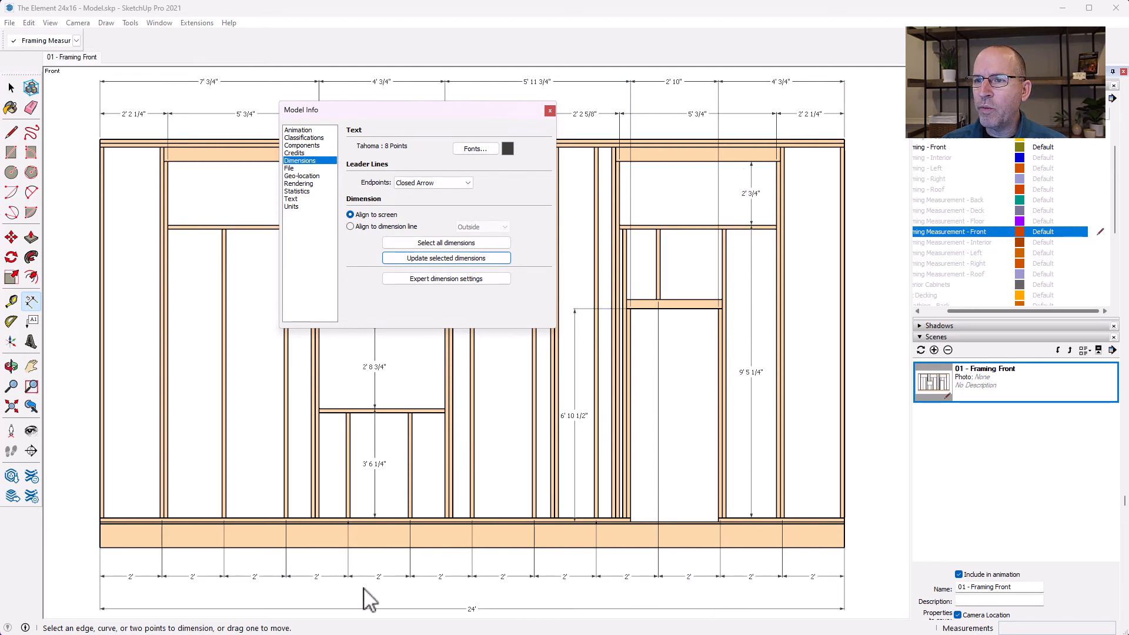
left_click(550, 111)
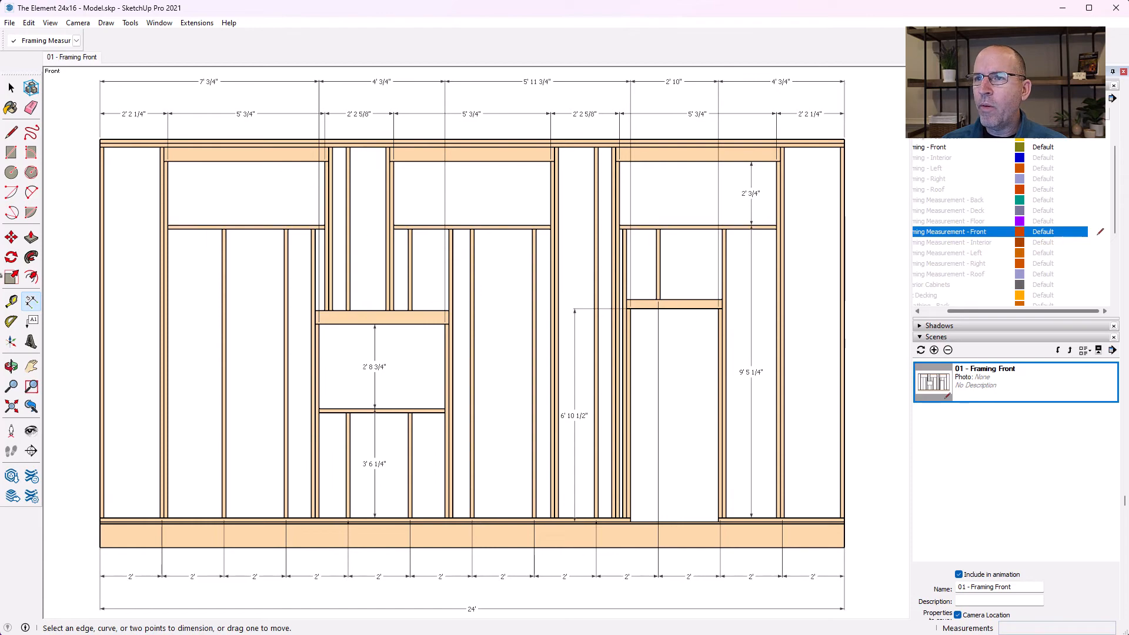
Dimension the front wall's full height from its top plate corner to its base, placing it outside the starting end, and restore the scene view.
left_click(11, 367)
left_click_drag(282, 376, 346, 394)
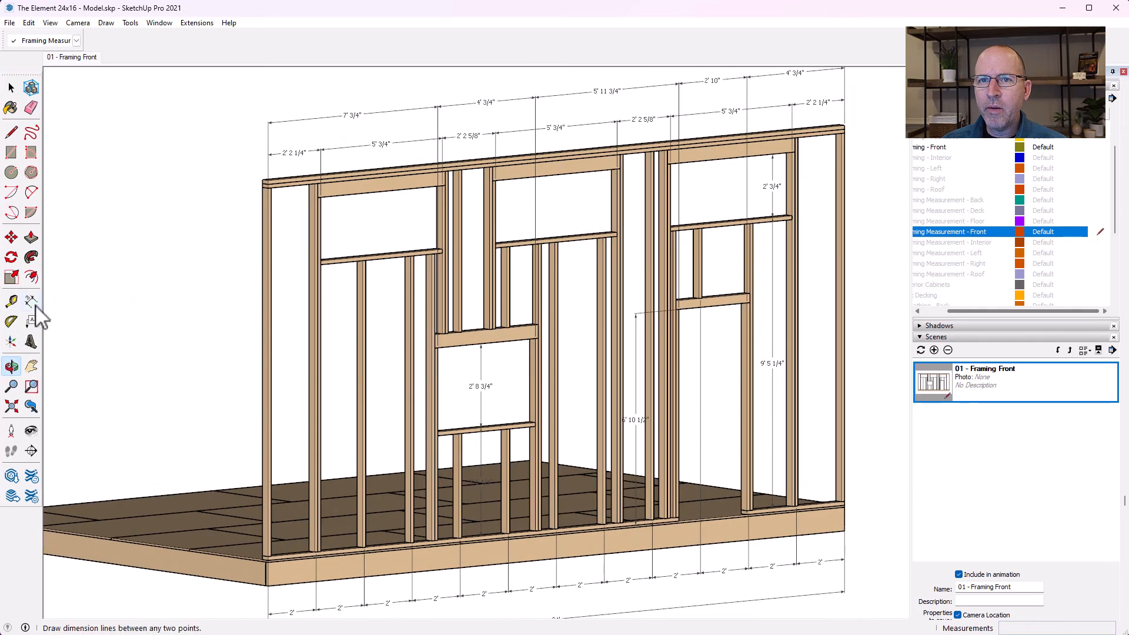
left_click(31, 302)
scroll(276, 188, "up", 4)
scroll(300, 173, "up", 2)
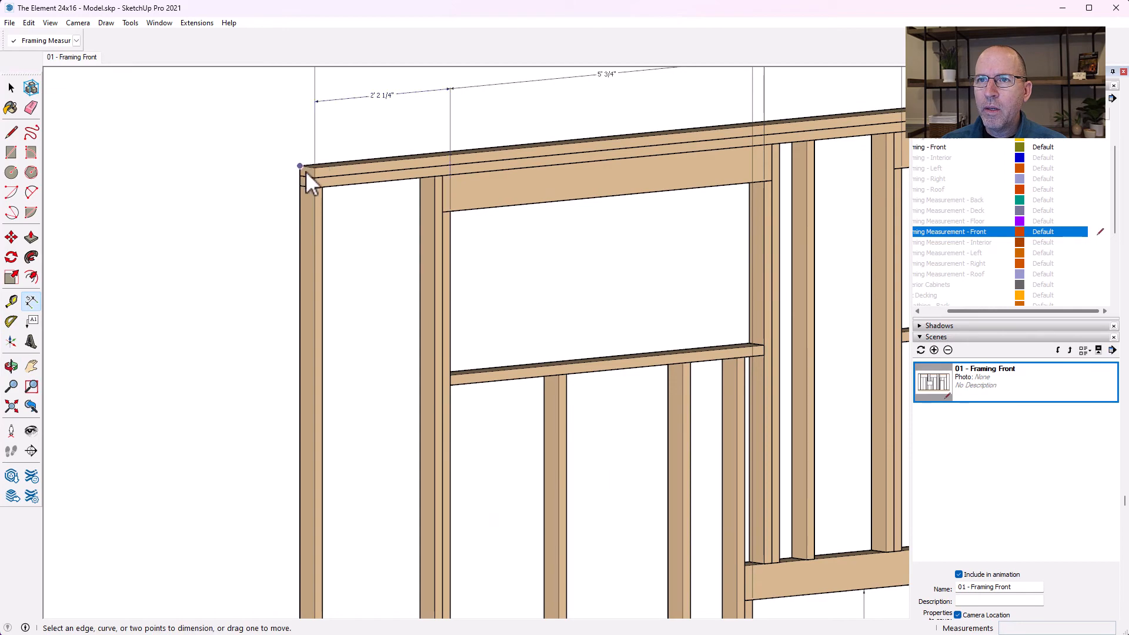
left_click(312, 169)
scroll(313, 172, "down", 6)
scroll(302, 449, "up", 6)
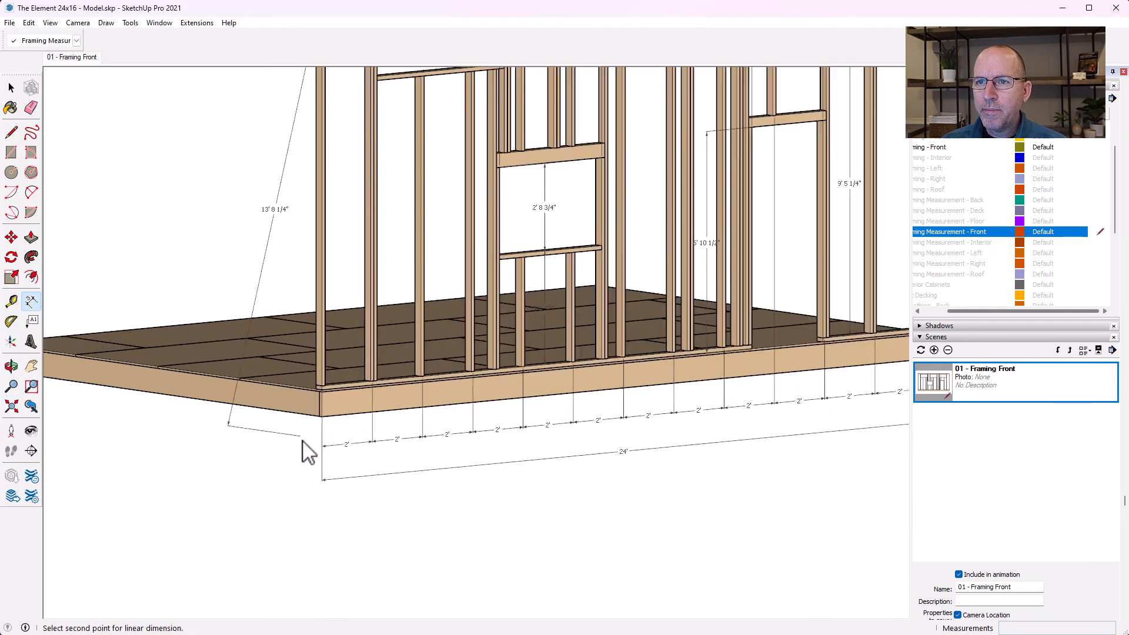
left_click(332, 371)
scroll(284, 399, "down", 2)
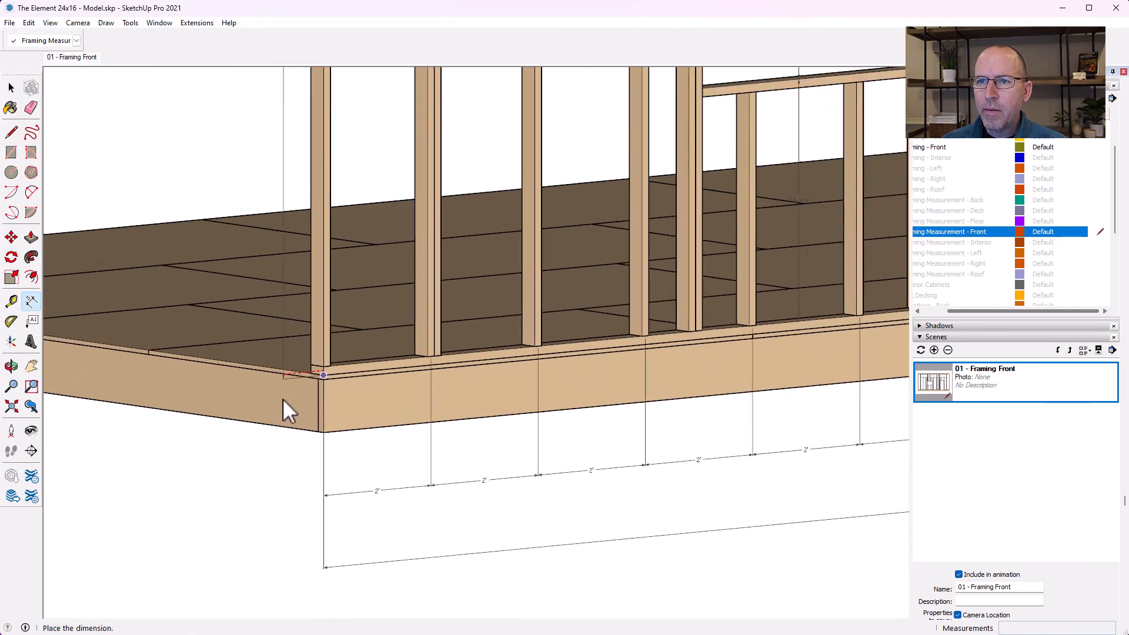
left_click(264, 403)
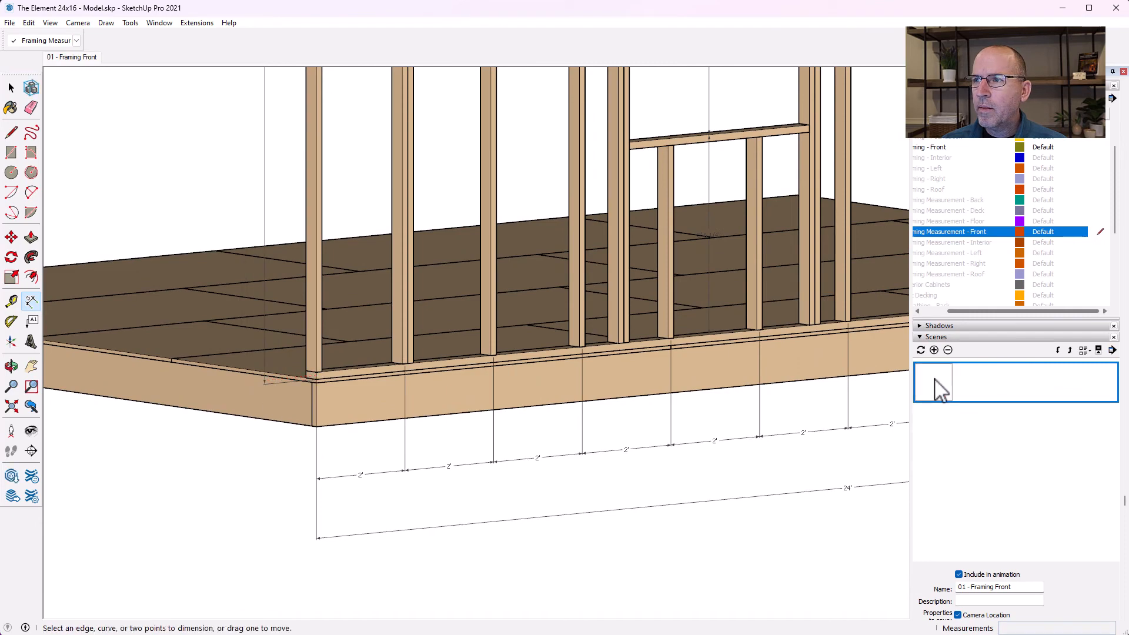
double_click(939, 389)
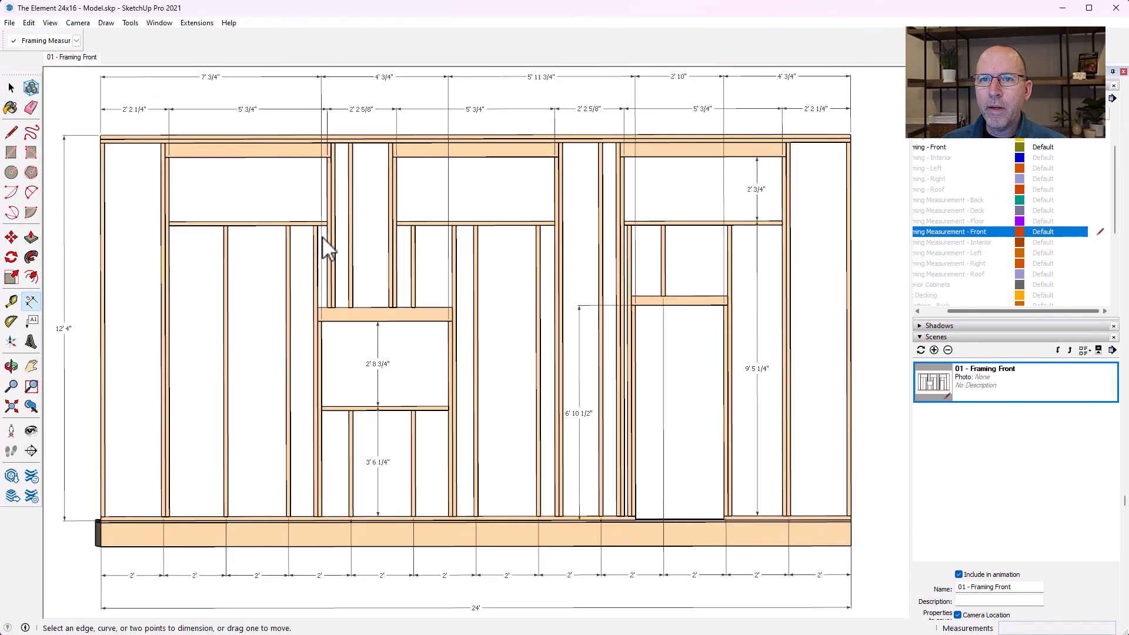
Move the door opening's height dimension inside the opening and update the "01 - Framing Front" scene with all properties, including the recentred view.
left_click(31, 366)
left_click_drag(276, 392, 295, 391)
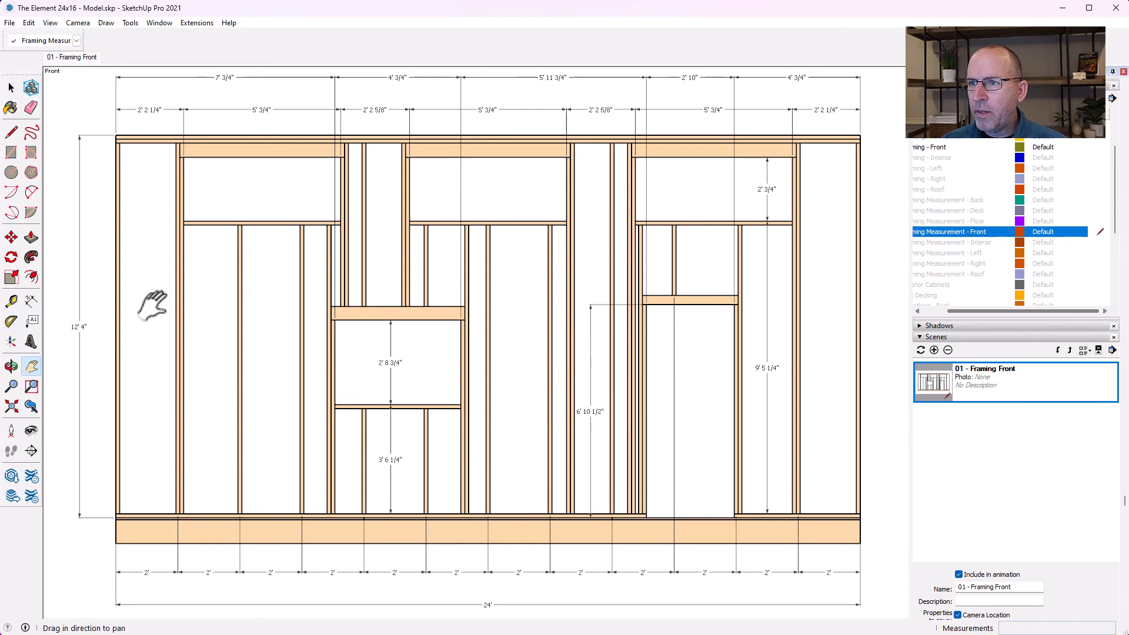
left_click(31, 301)
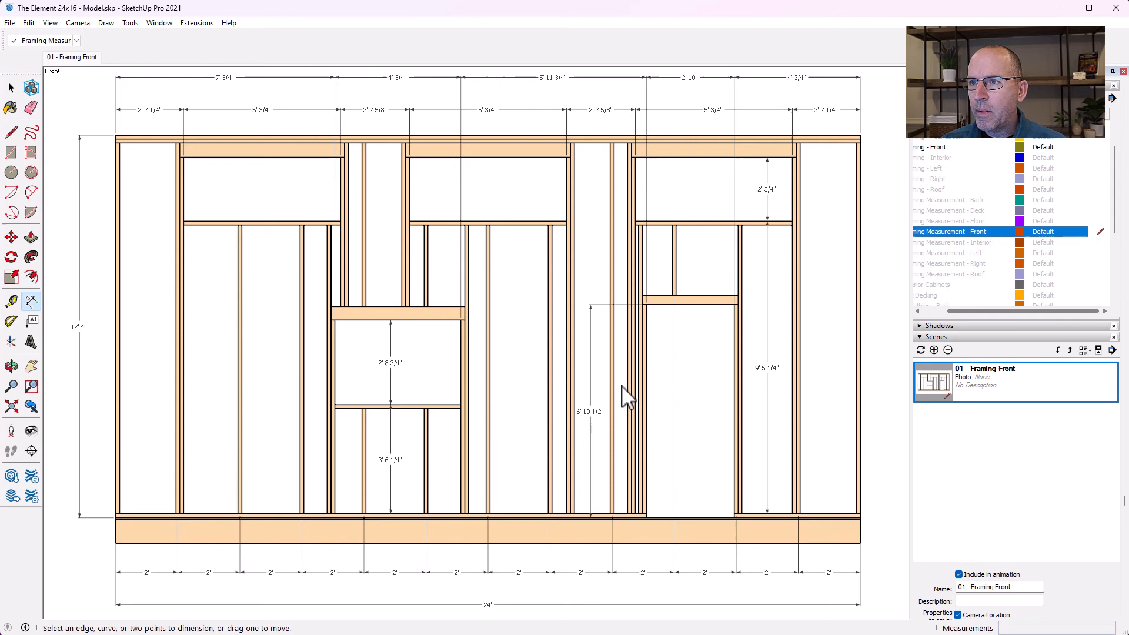
left_click(591, 411)
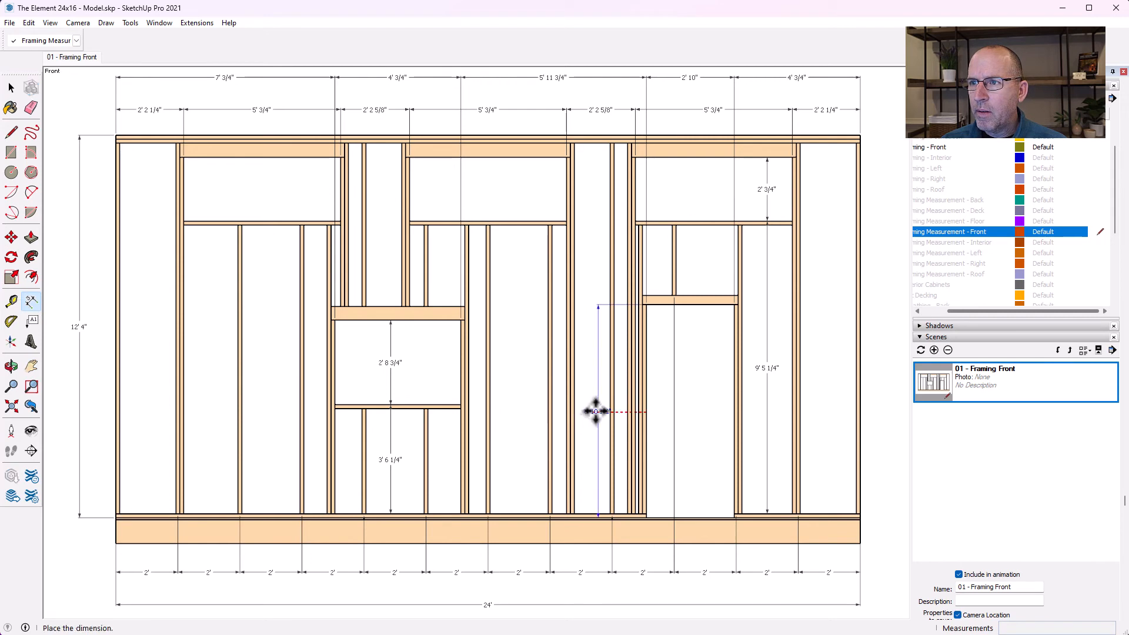
left_click(703, 414)
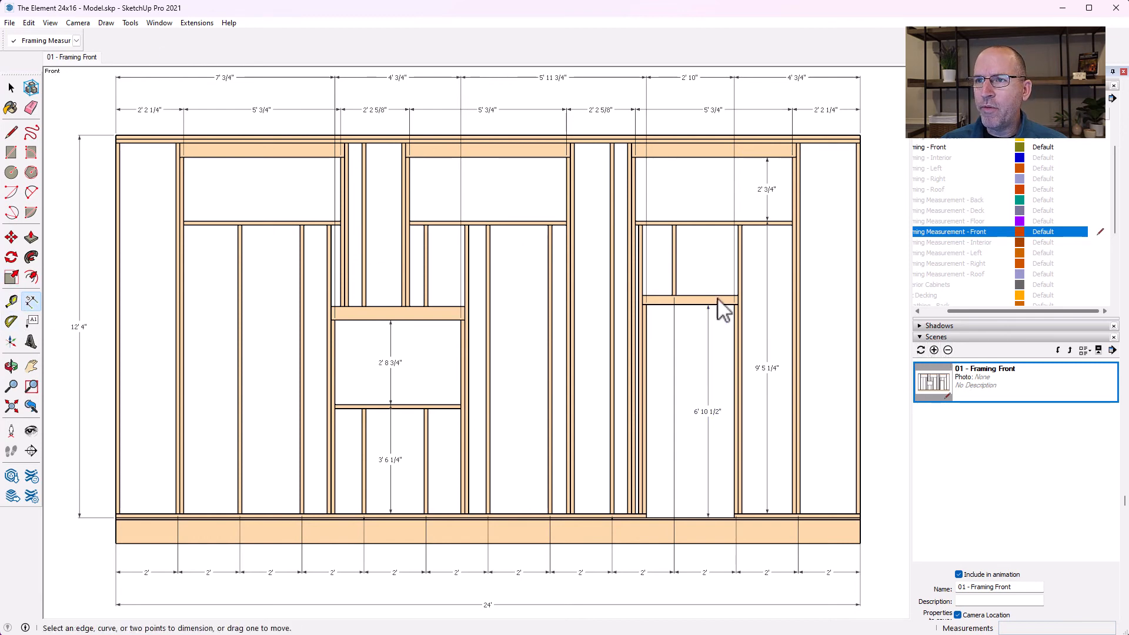
left_click(921, 350)
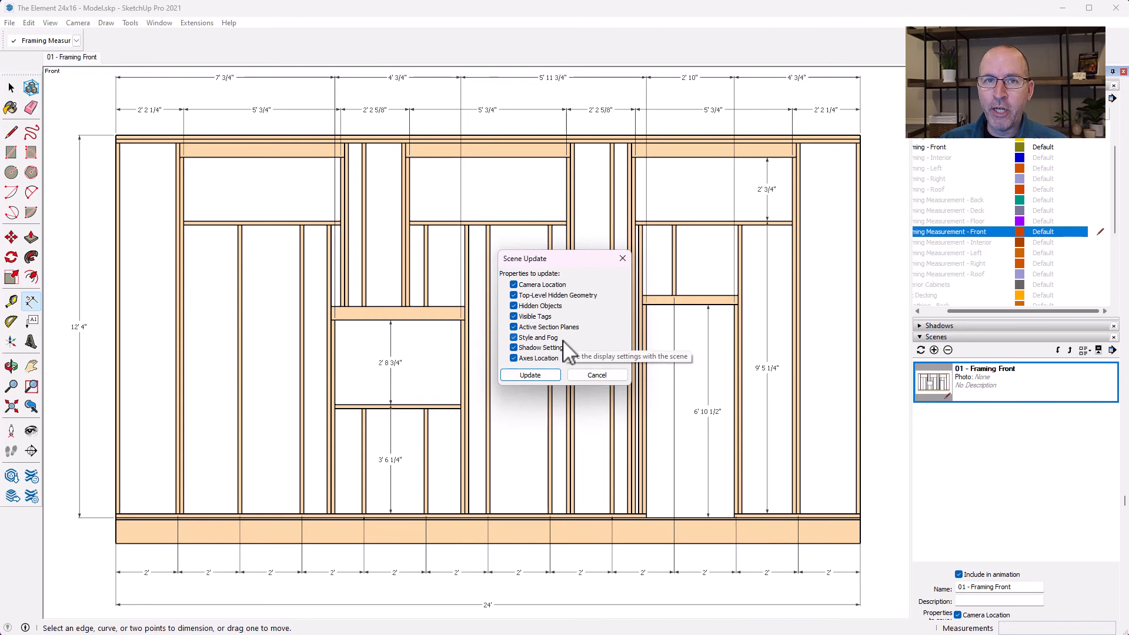
left_click(533, 377)
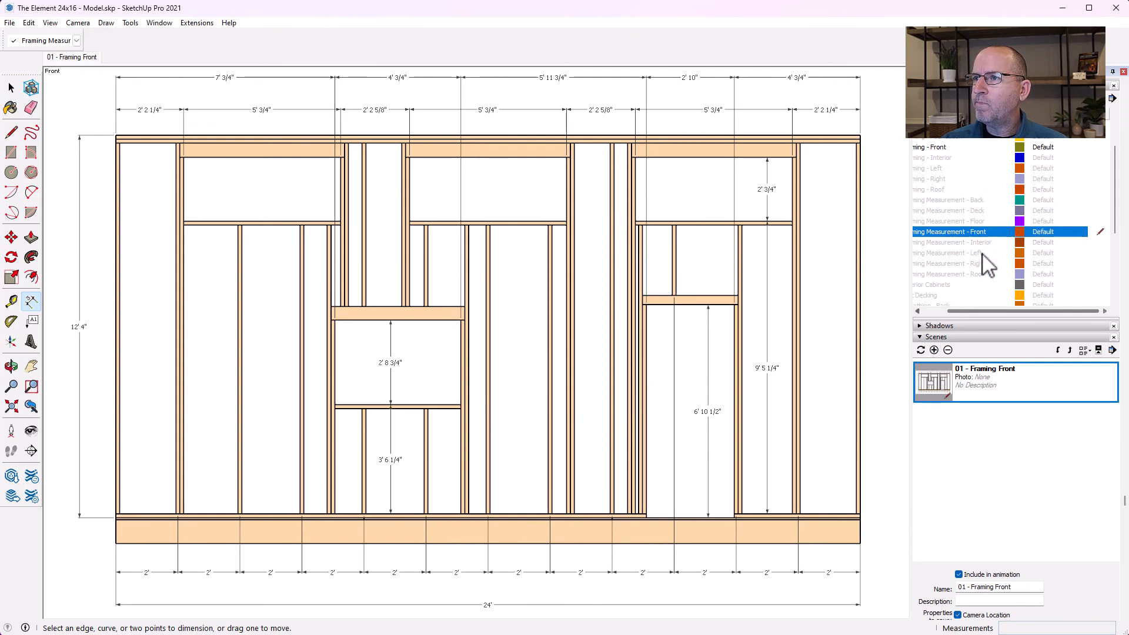
Try to hide the "Framing Measurement - Front" tag.
left_click_drag(1010, 311, 932, 285)
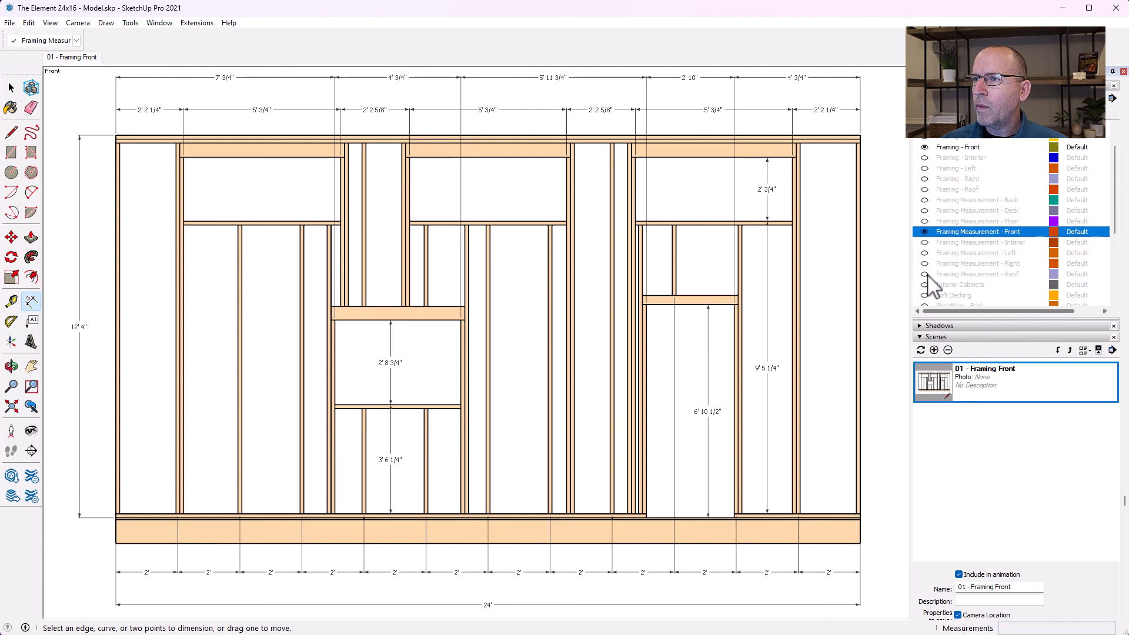
left_click(925, 232)
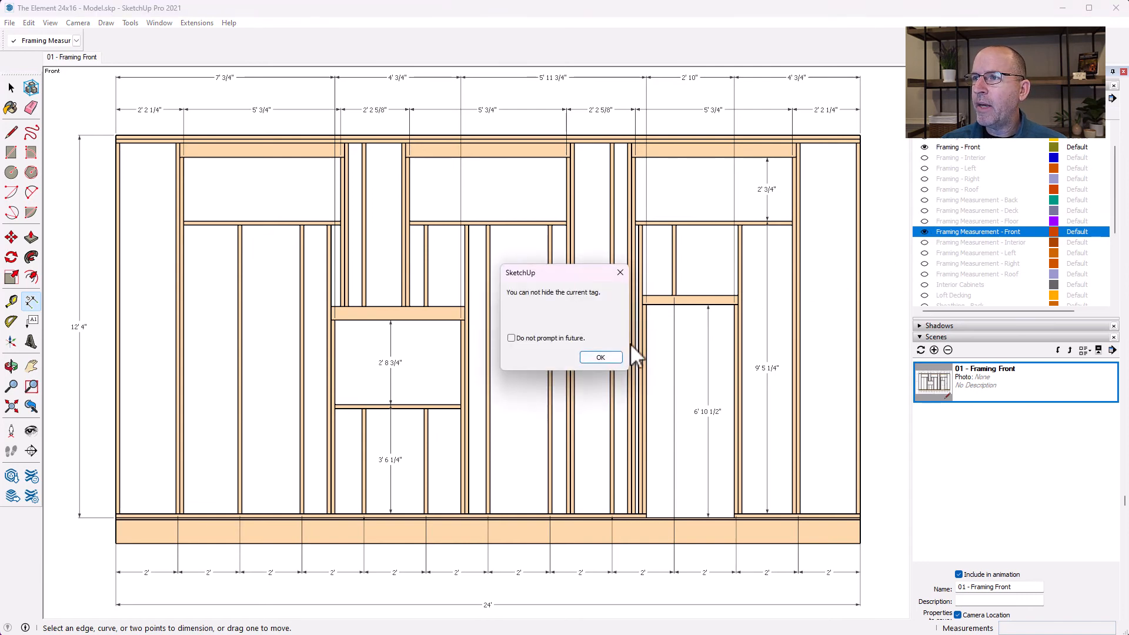
left_click(611, 355)
Make Untagged the active drawing tag in place of "Framing Measurement - Front".
scroll(965, 213, "up", 5)
scroll(980, 454, "down", 1)
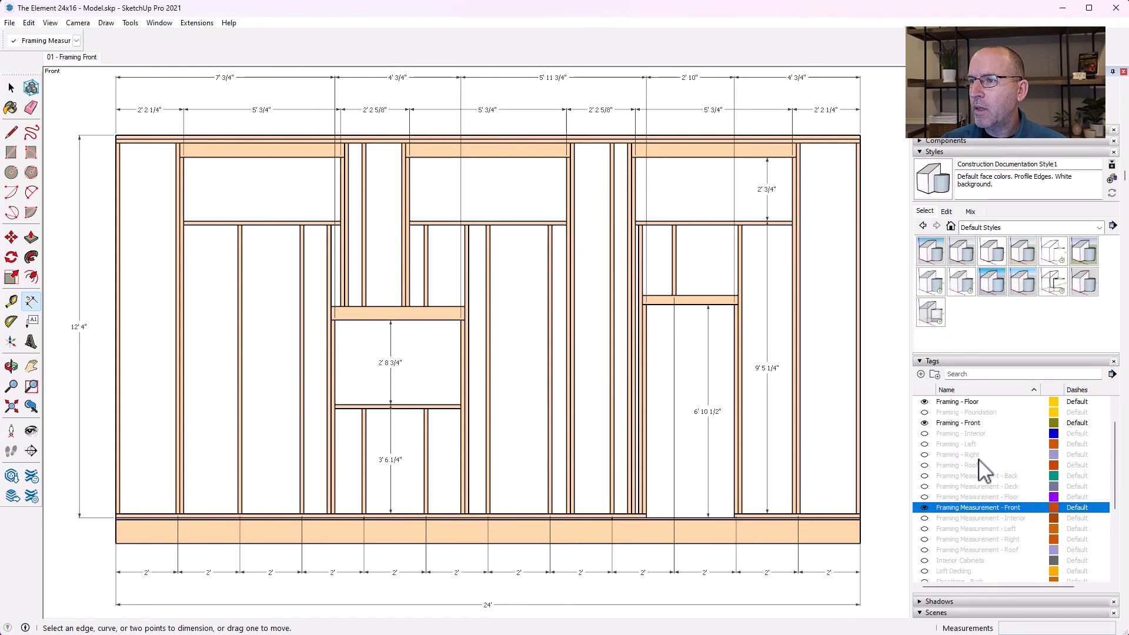
scroll(988, 477, "down", 2)
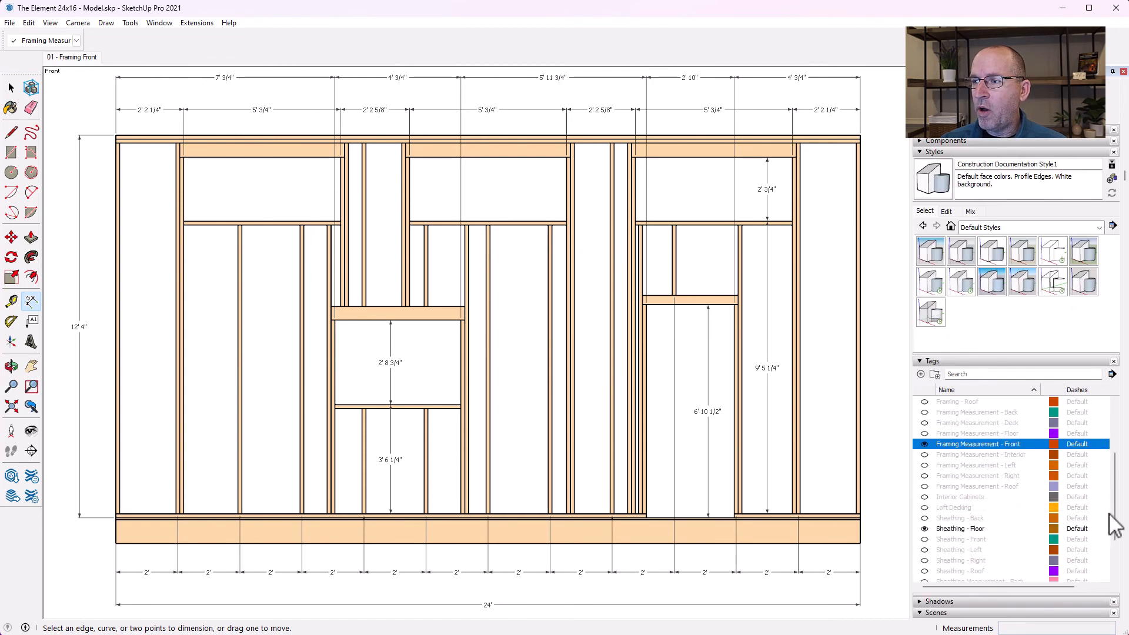
scroll(1118, 565, "down", 2)
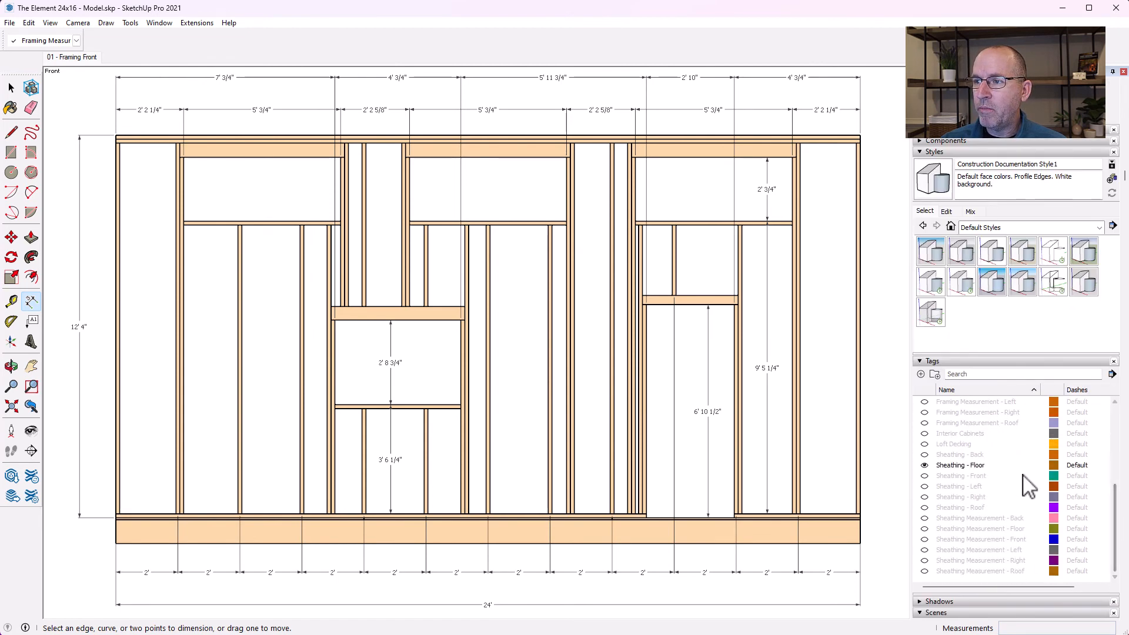
scroll(1047, 491, "up", 7)
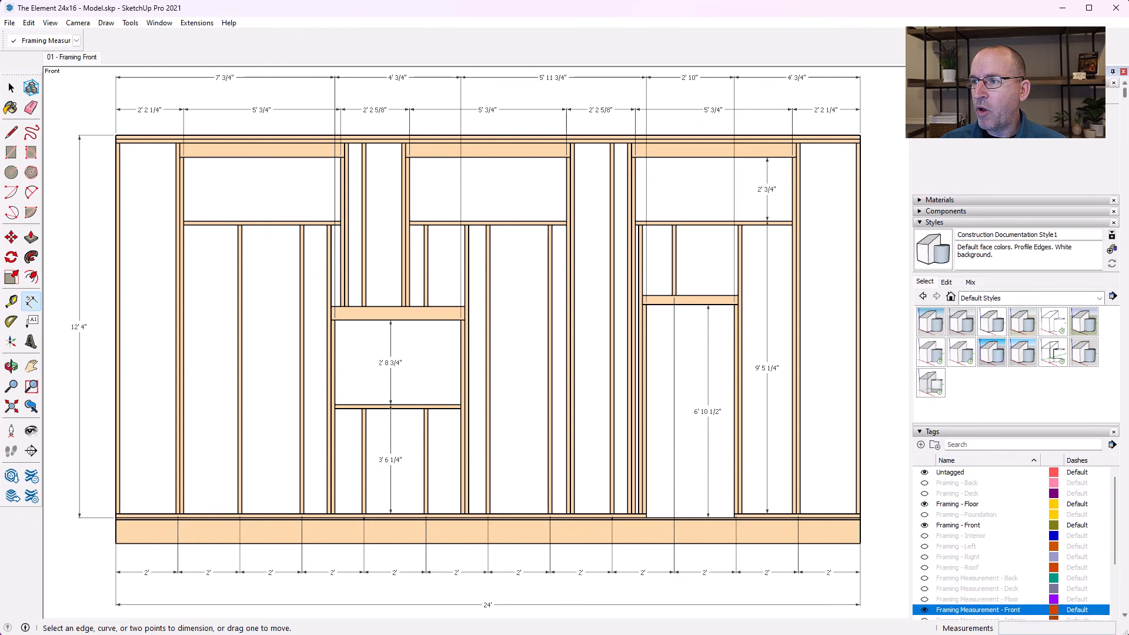
scroll(1115, 450, "down", 2)
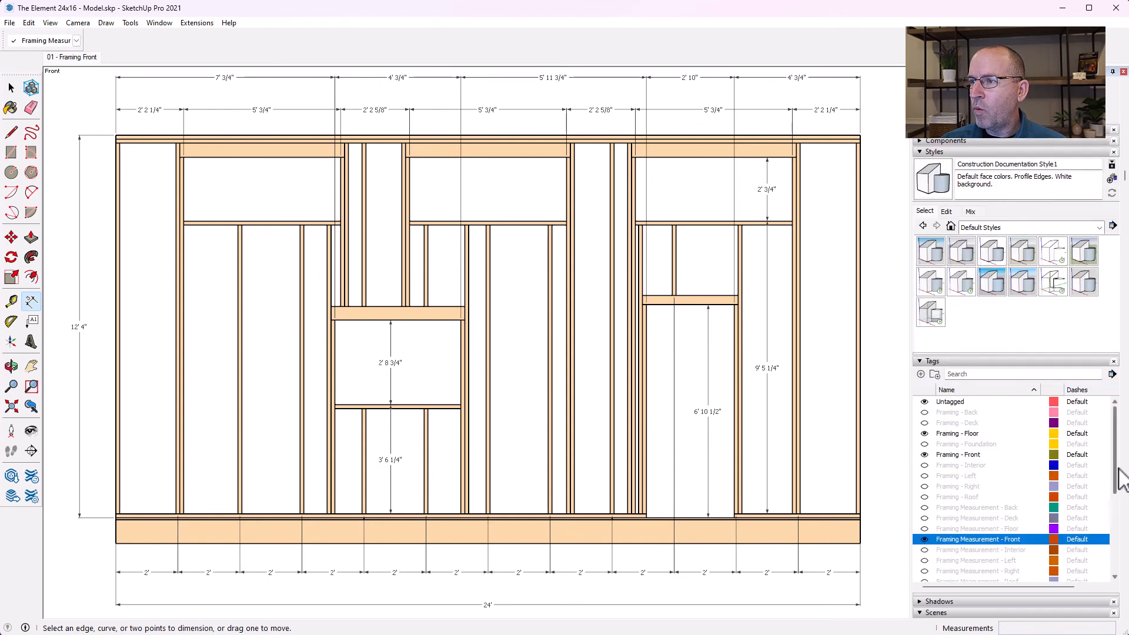
left_click_drag(1053, 588, 1084, 588)
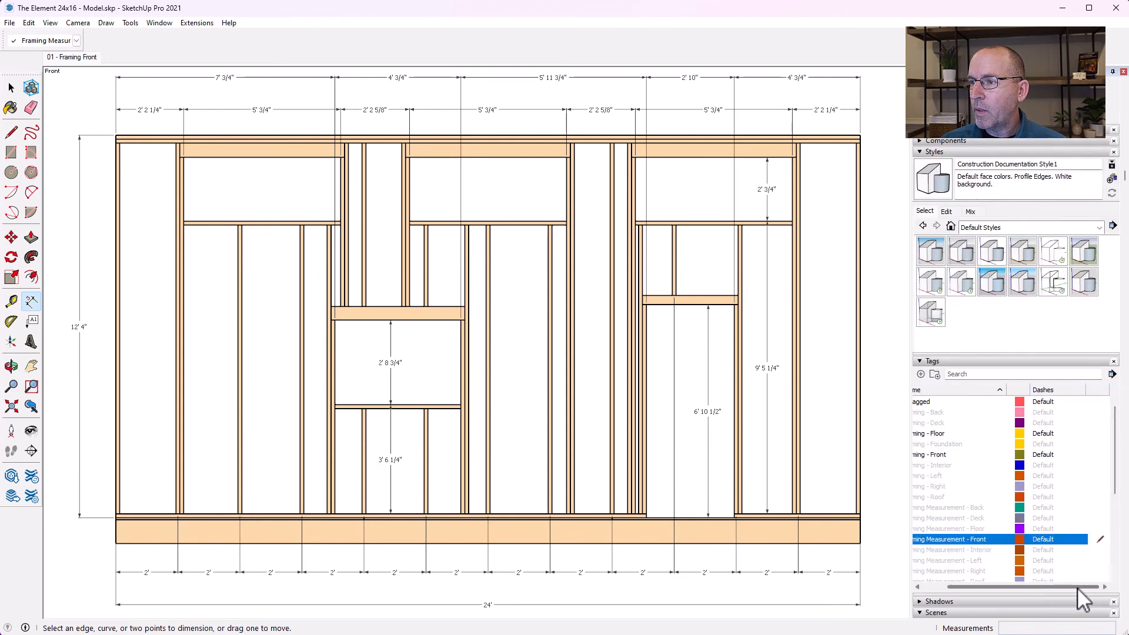
left_click(1103, 402)
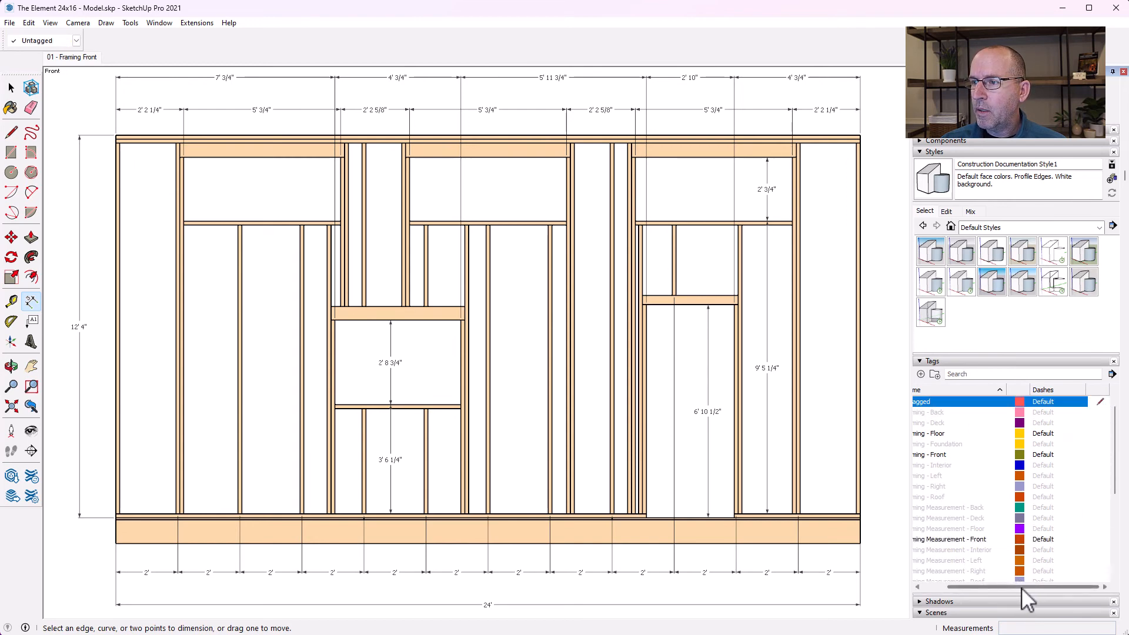
Hide the "Framing Measurement - Front" tag and show the Framing Back, Deck, Foundation, Interior, Left, Right and Roof tags.
left_click_drag(1022, 588, 965, 587)
left_click(924, 539)
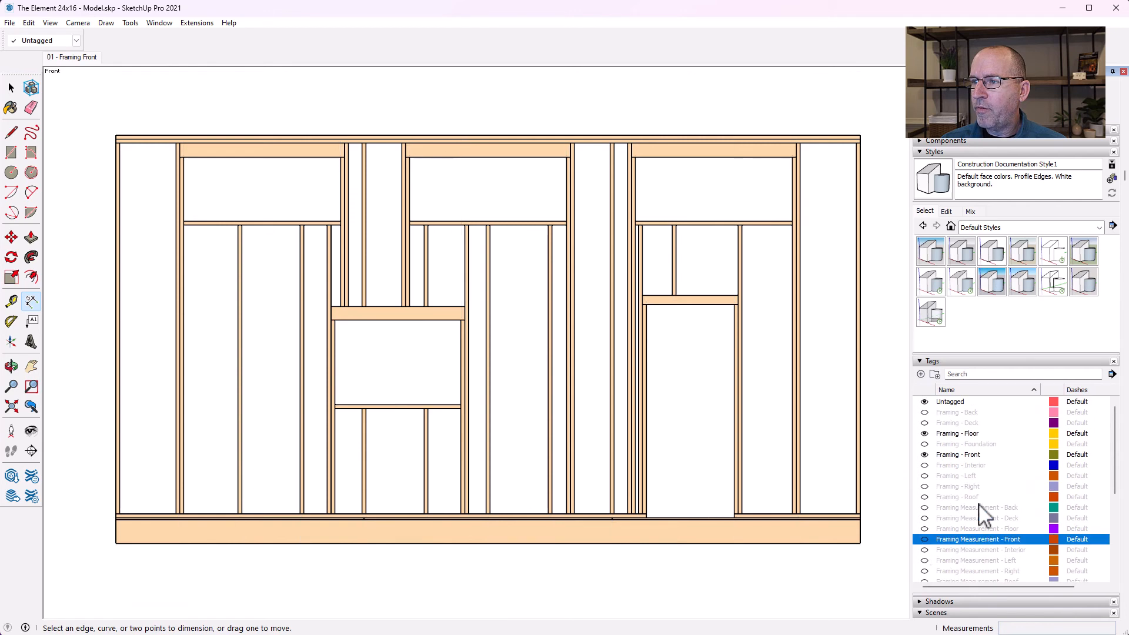
left_click(925, 412)
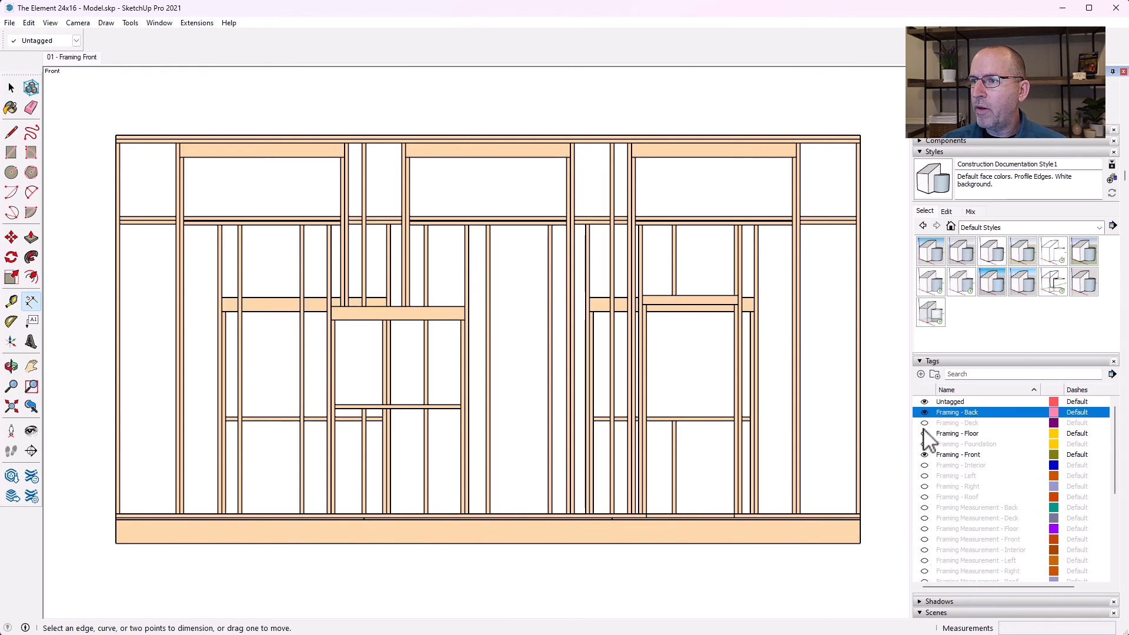
left_click(925, 423)
left_click(924, 444)
left_click(924, 466)
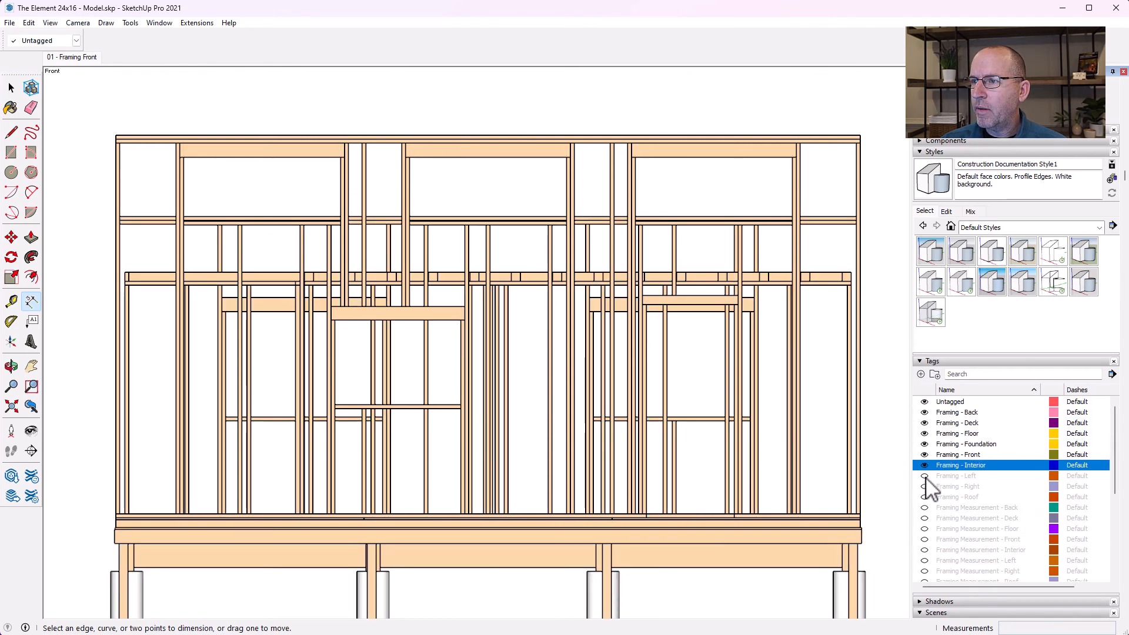
left_click(925, 475)
left_click(924, 487)
left_click(925, 497)
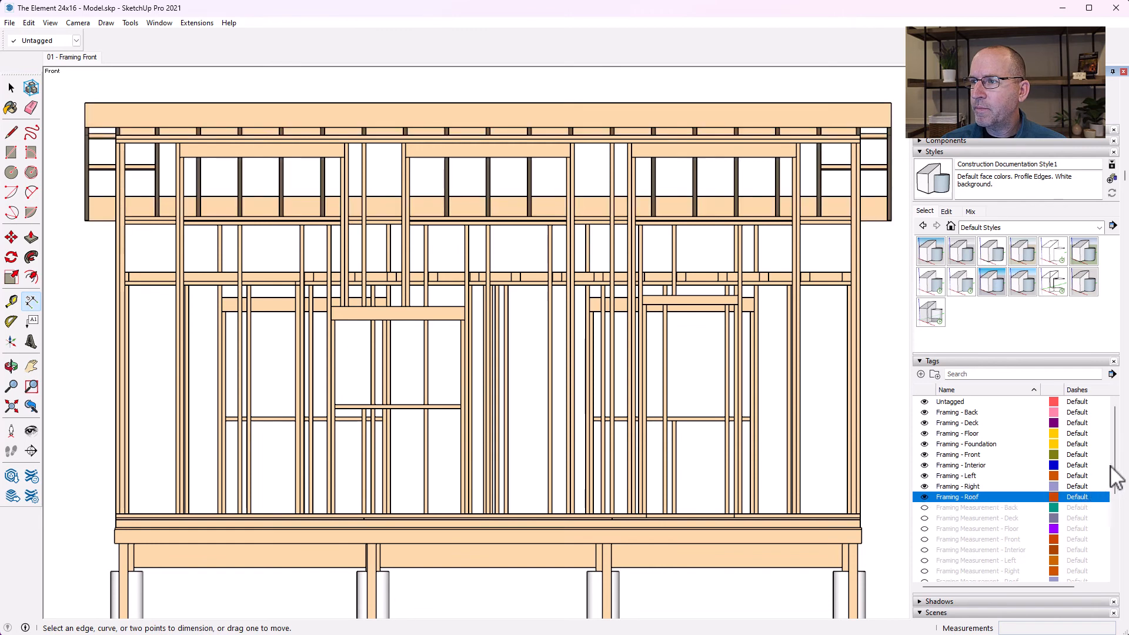
Make the Loft Decking tag and the Sheathing tags for Back, Front, Left, Right and Roof visible.
left_click_drag(1116, 469, 1116, 550)
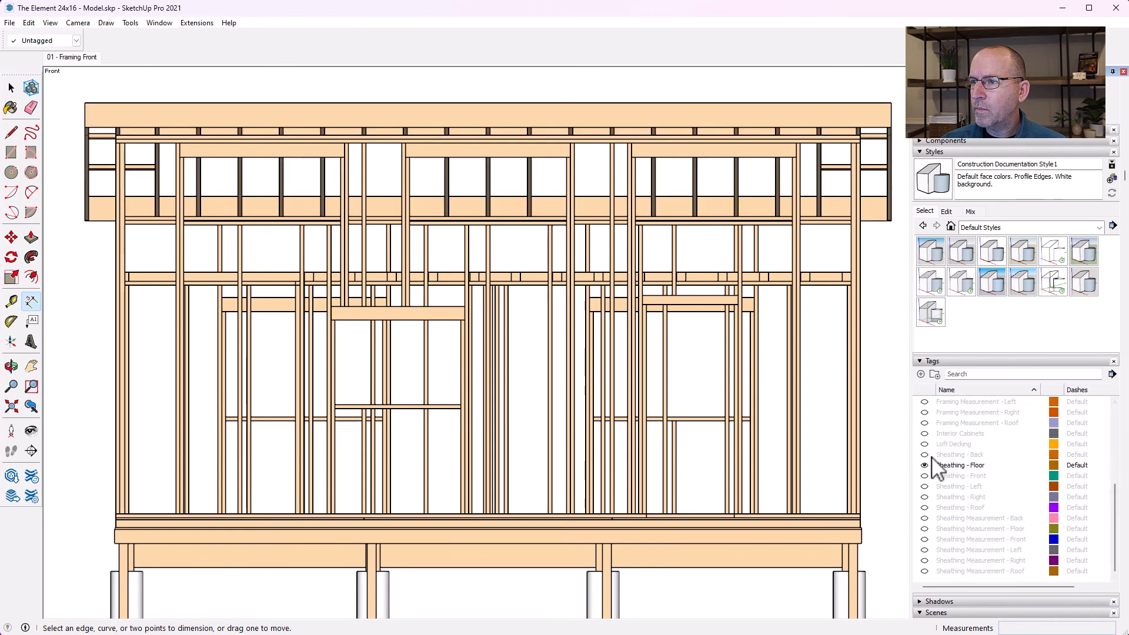
left_click(925, 455)
left_click(925, 444)
left_click(925, 476)
left_click(925, 486)
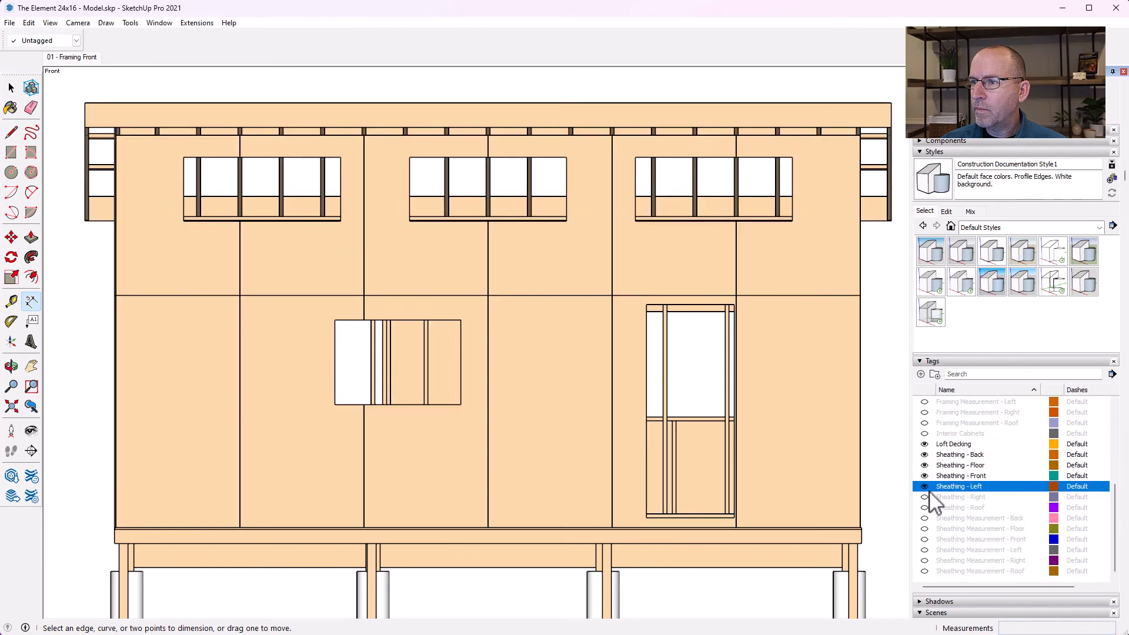
left_click(924, 497)
left_click(925, 508)
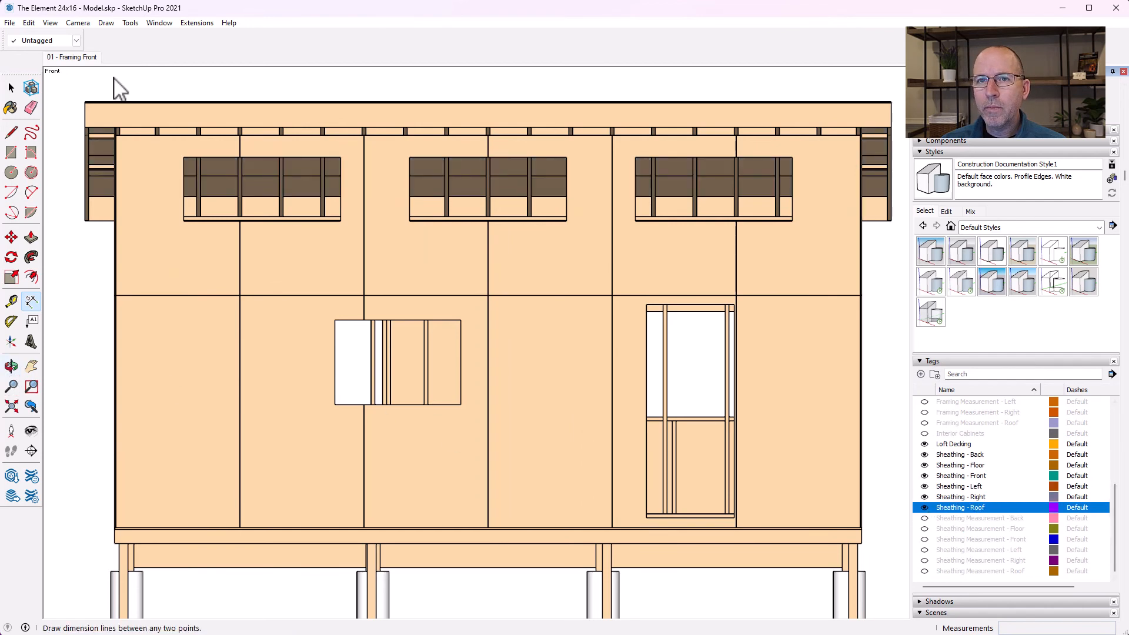
Switch the camera to perspective and frame the whole house from a raised front corner view including the deck.
left_click(80, 23)
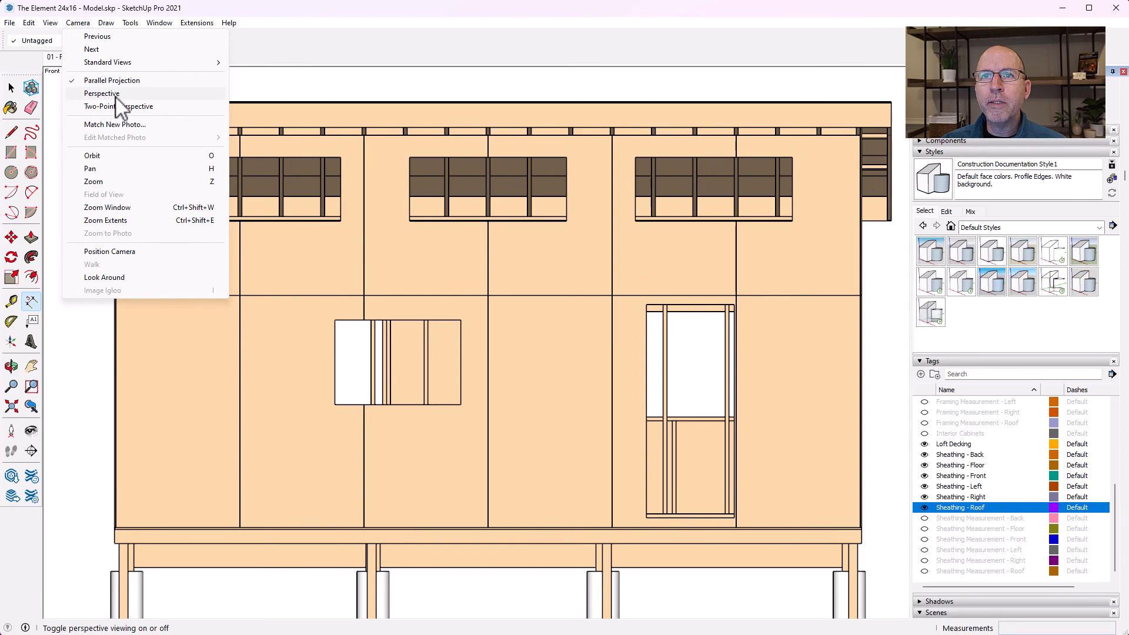
left_click(112, 94)
left_click(11, 366)
left_click_drag(710, 418, 462, 492)
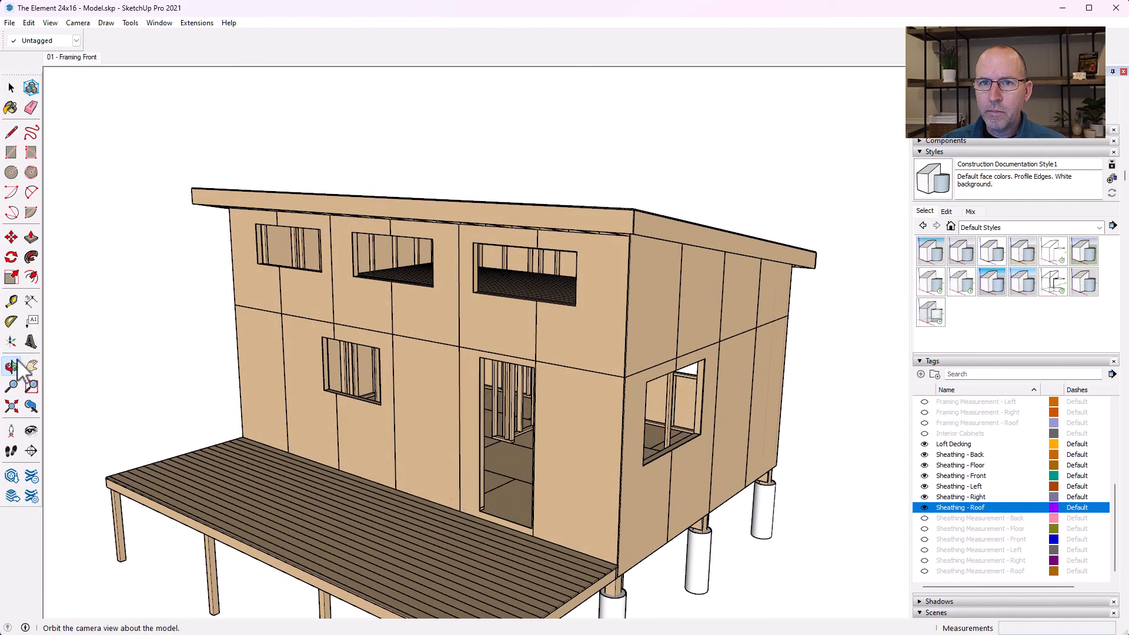
left_click(31, 367)
left_click_drag(326, 403, 357, 292)
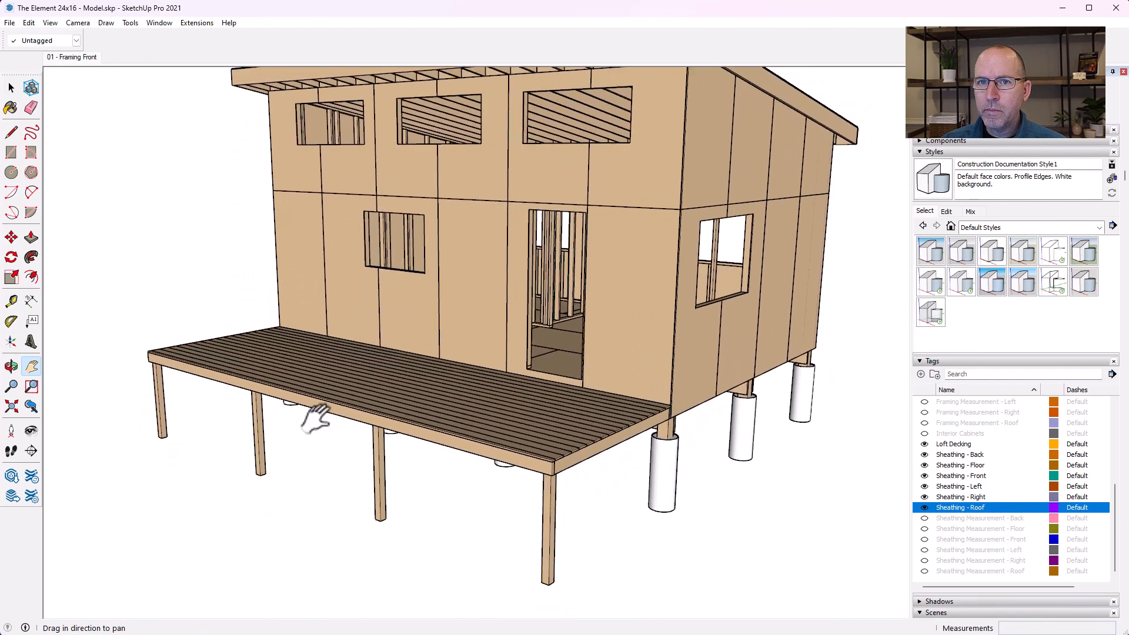
scroll(316, 419, "down", 2)
left_click_drag(439, 362, 441, 442)
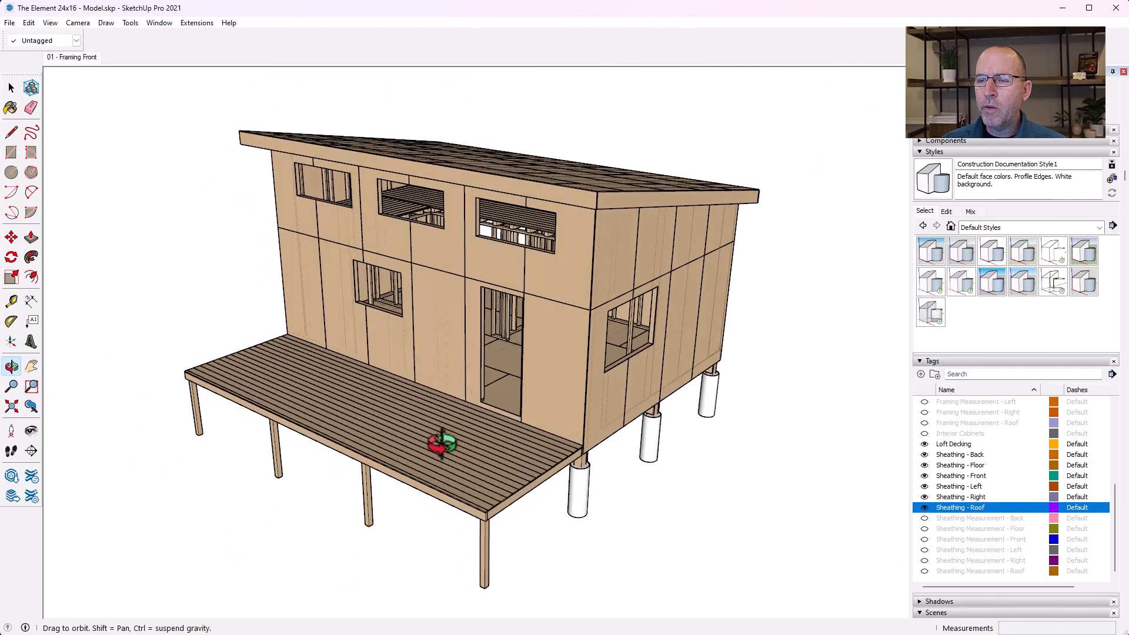
Add a new scene of the current perspective view and name it "Front Left Corner".
scroll(1024, 500, "down", 5)
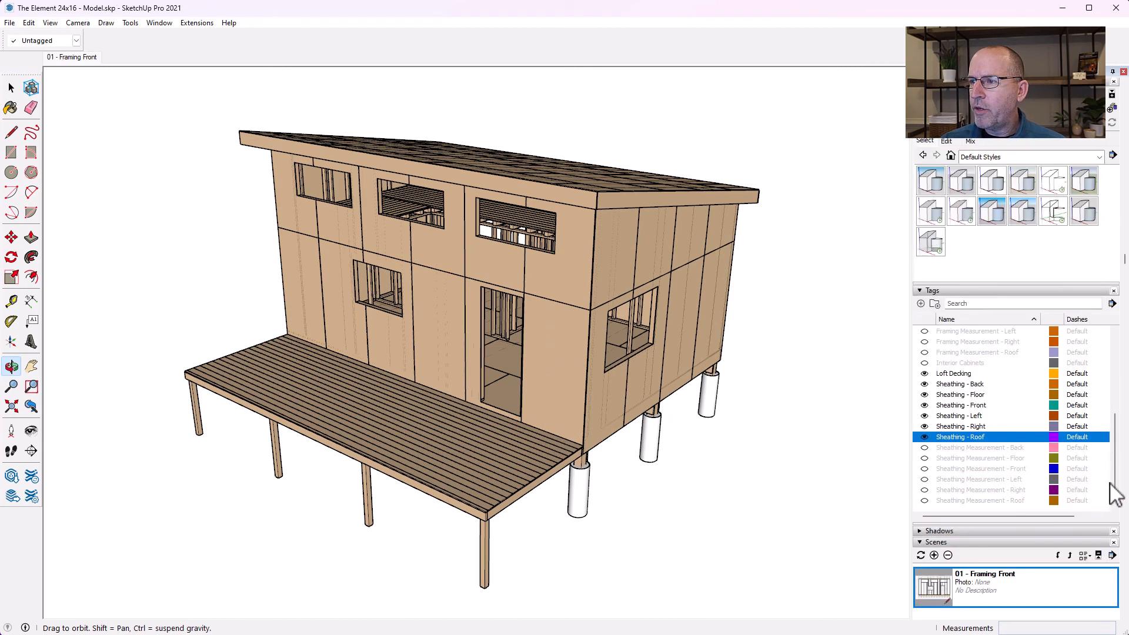
left_click(921, 486)
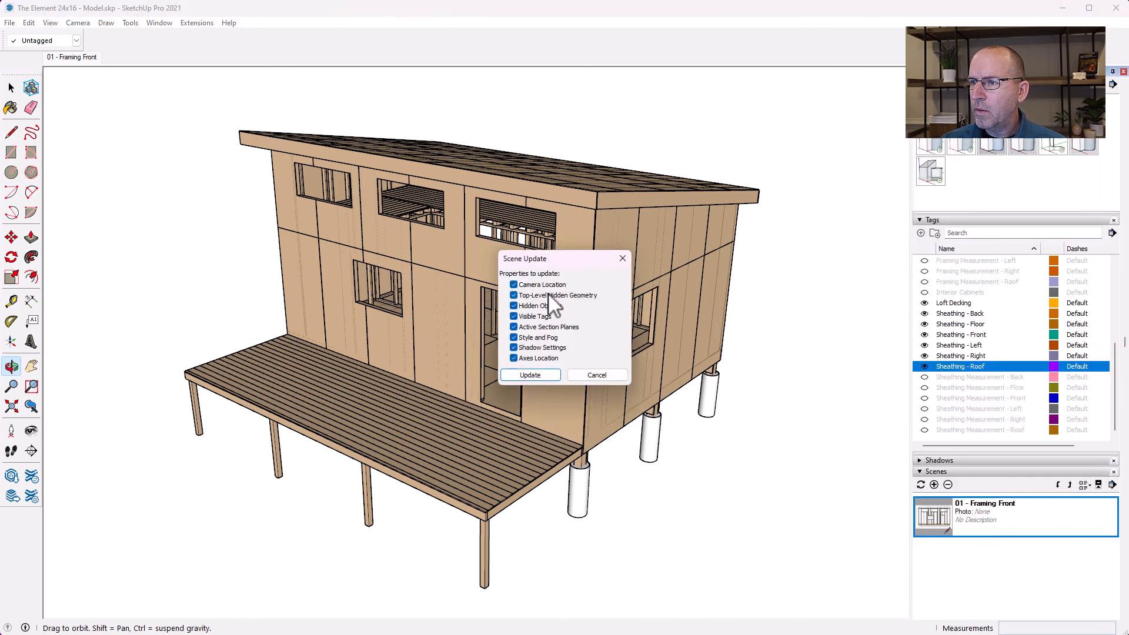
left_click(597, 375)
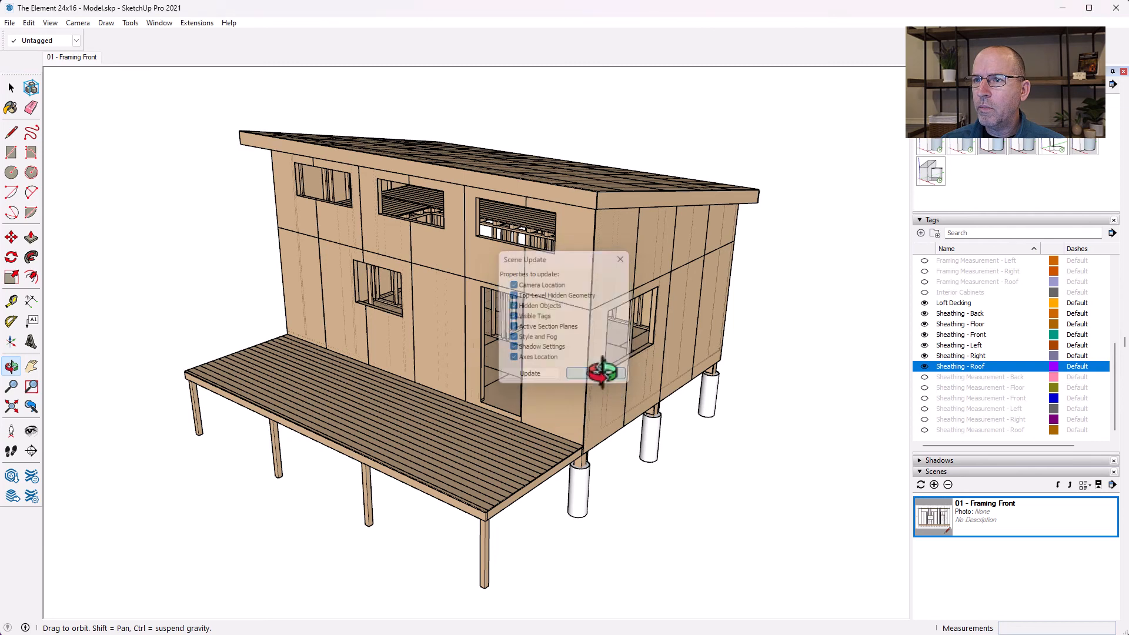
left_click(934, 484)
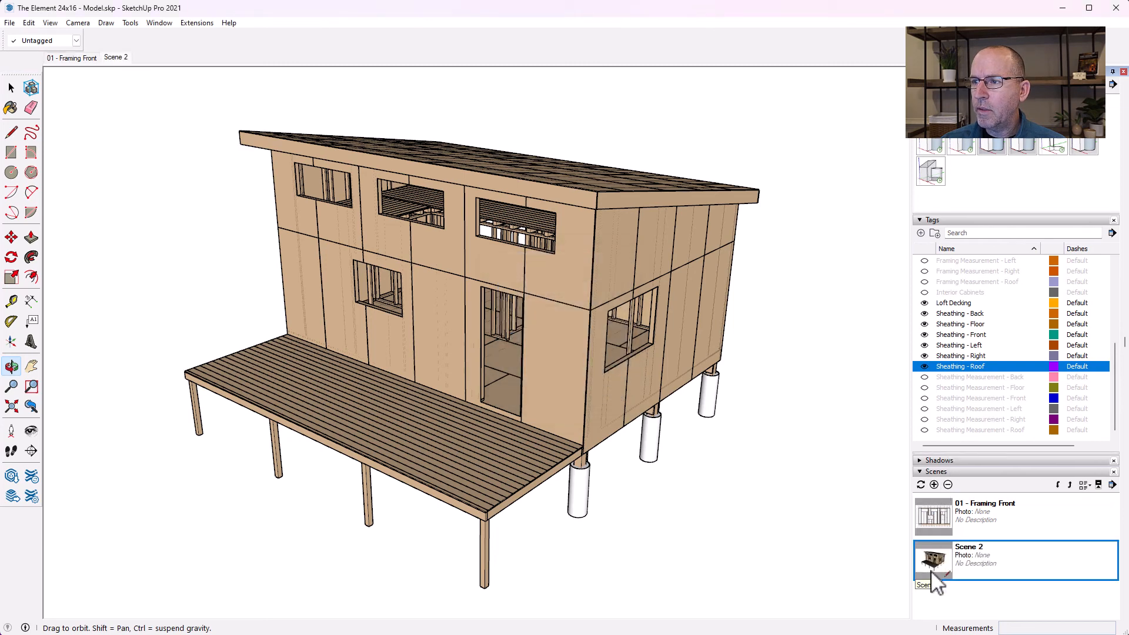
scroll(990, 562, "down", 3)
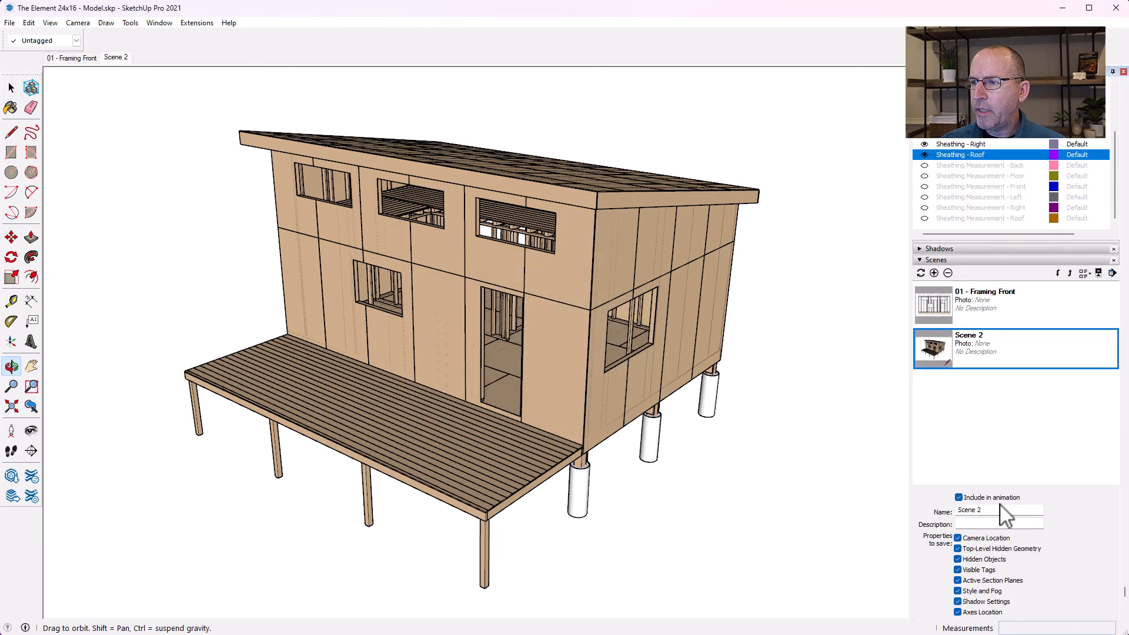
left_click_drag(1003, 511, 912, 511)
type("Fron")
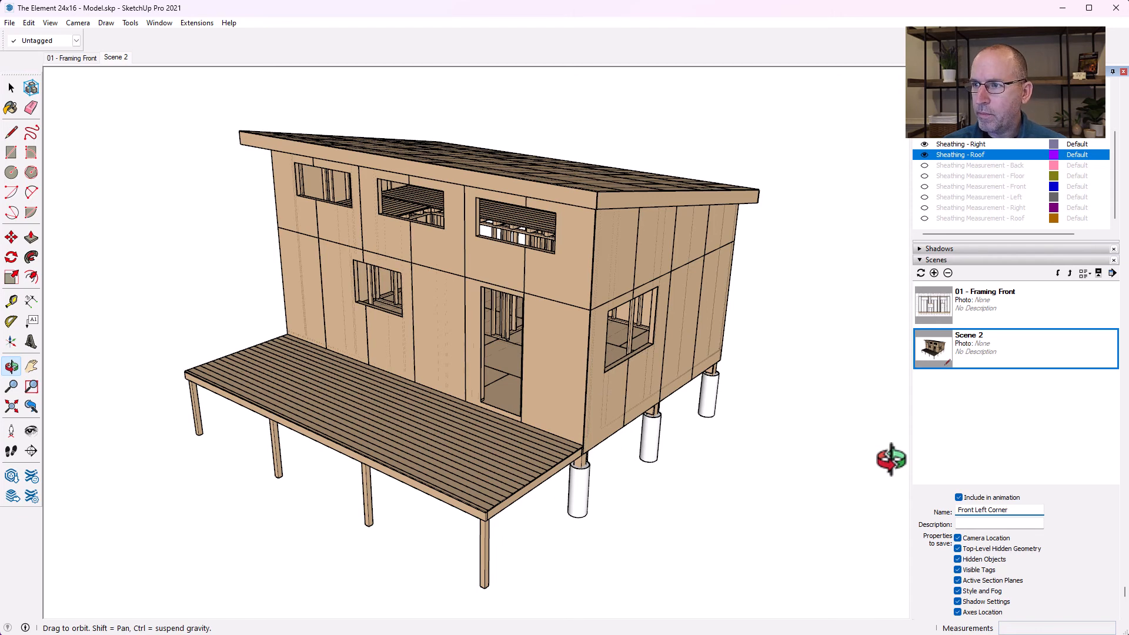
type("t Left Corner")
left_click(994, 523)
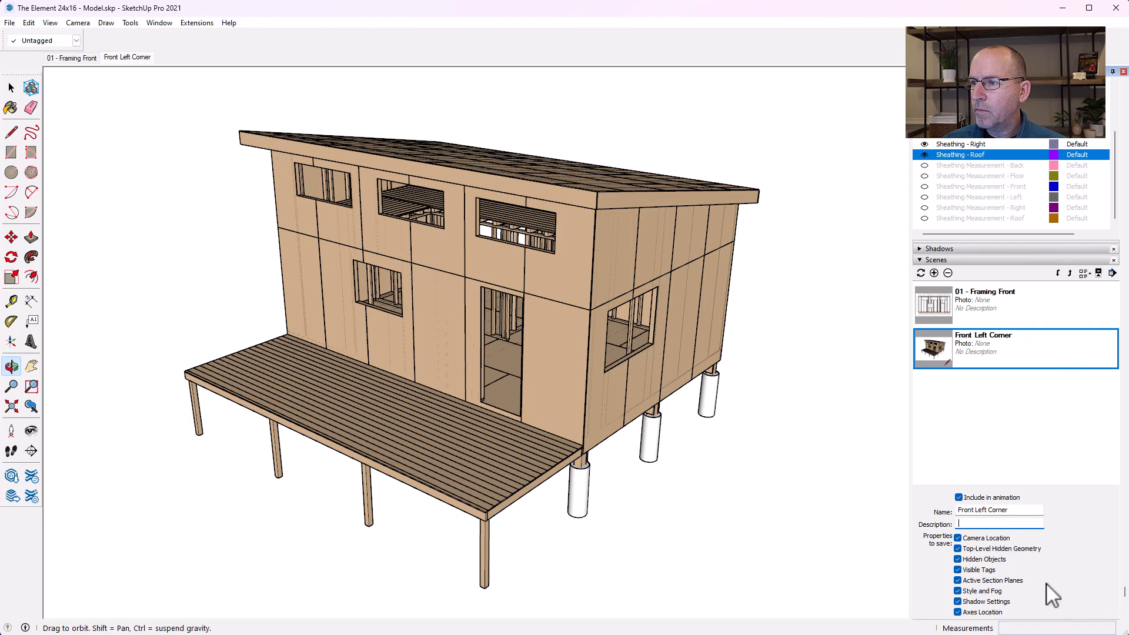
scroll(1053, 596, "down", 1)
left_click(941, 419)
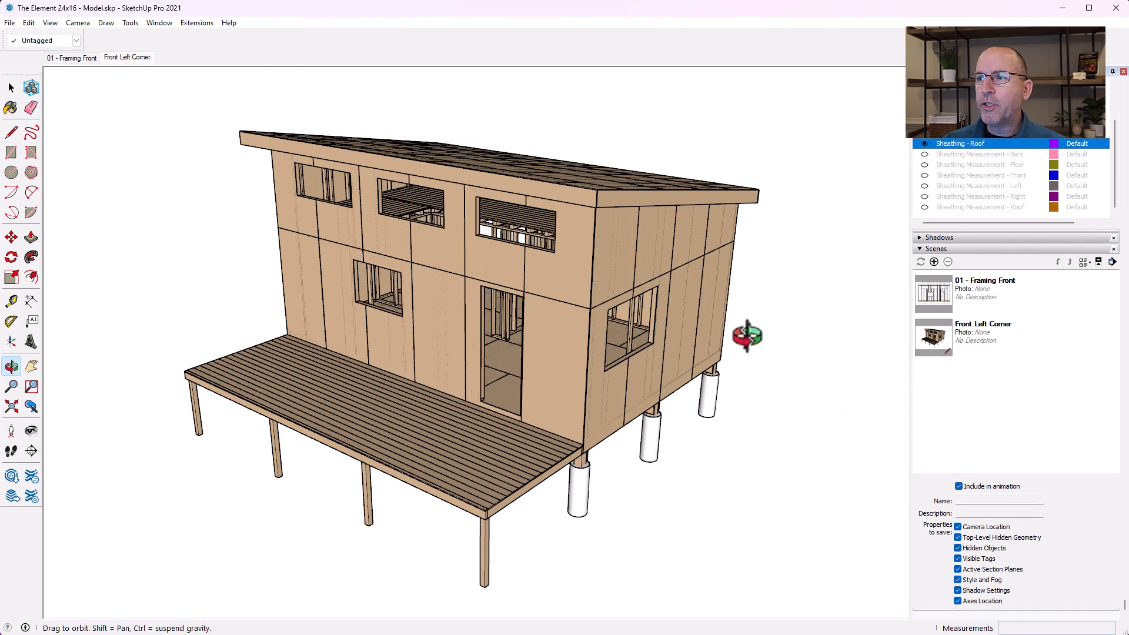
left_click(949, 347)
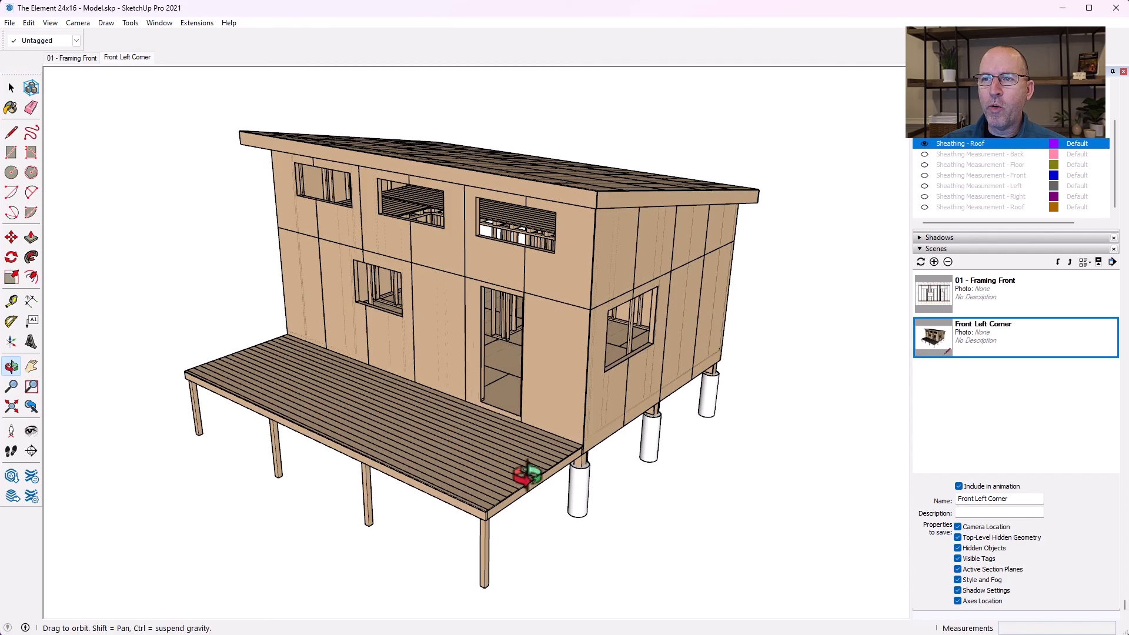
Switch between the "01 - Framing Front" and "Front Left Corner" scenes to compare them, ending on "01 - Framing Front".
double_click(932, 294)
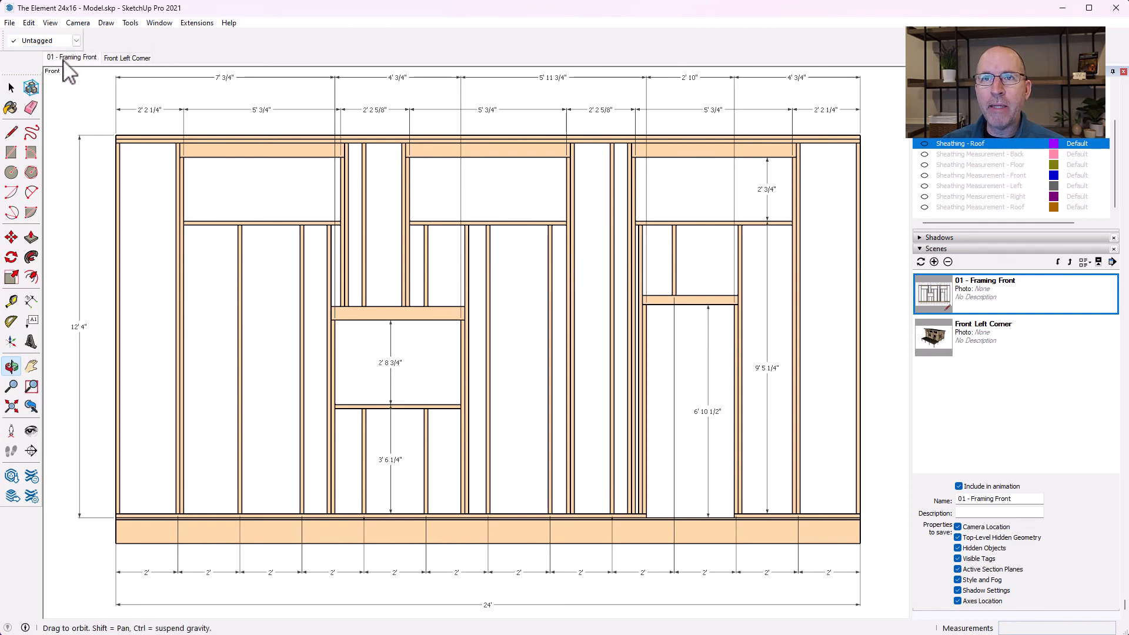
left_click(126, 58)
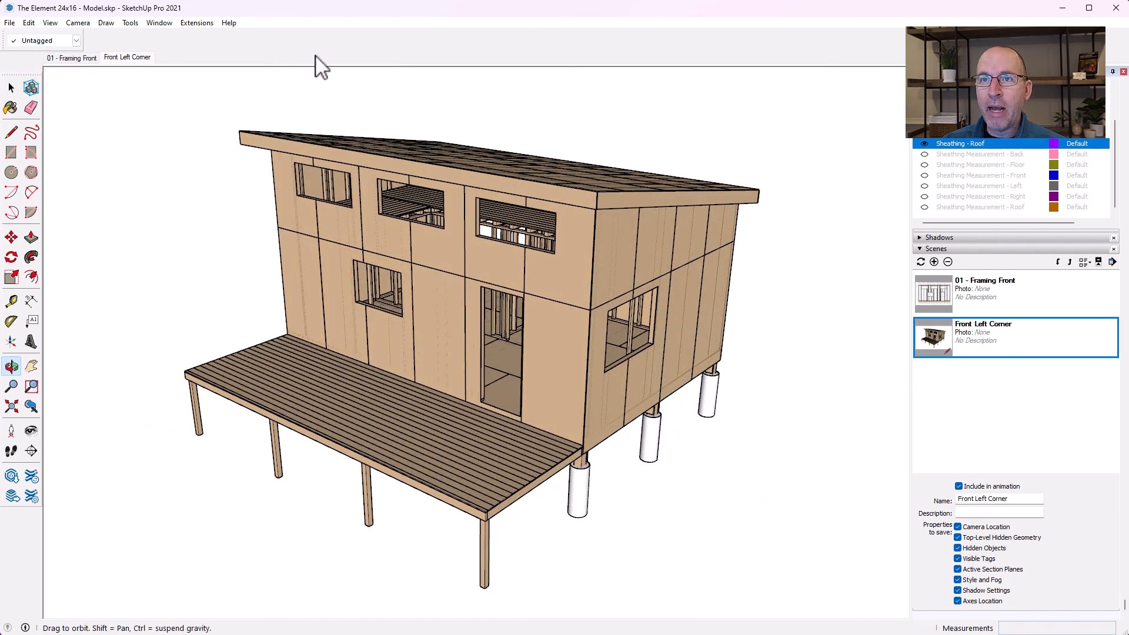
left_click(66, 58)
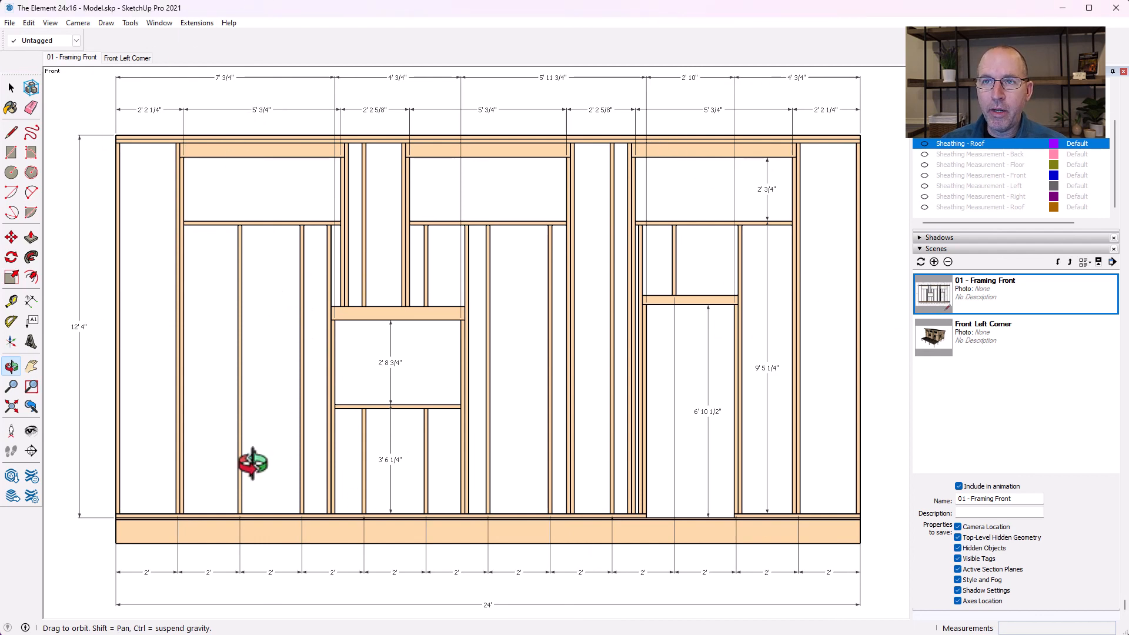
Export the "01 - Framing Front" view as the 2D graphic "The Element 24x16 - Model.jpg" and review the exported image.
left_click(10, 23)
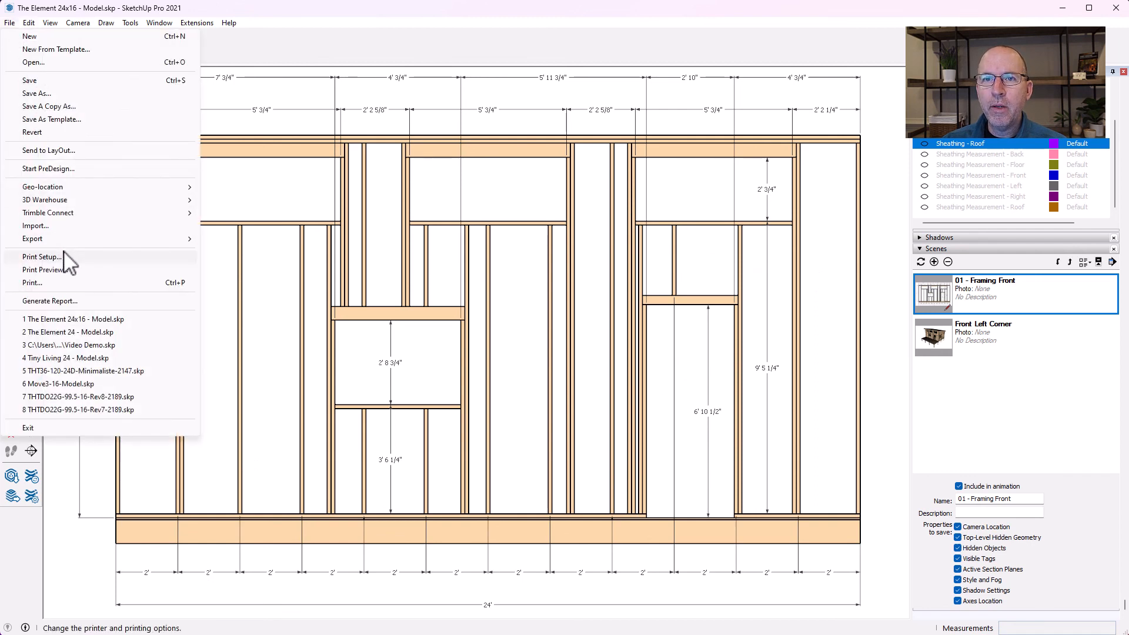
mouse_move(69, 238)
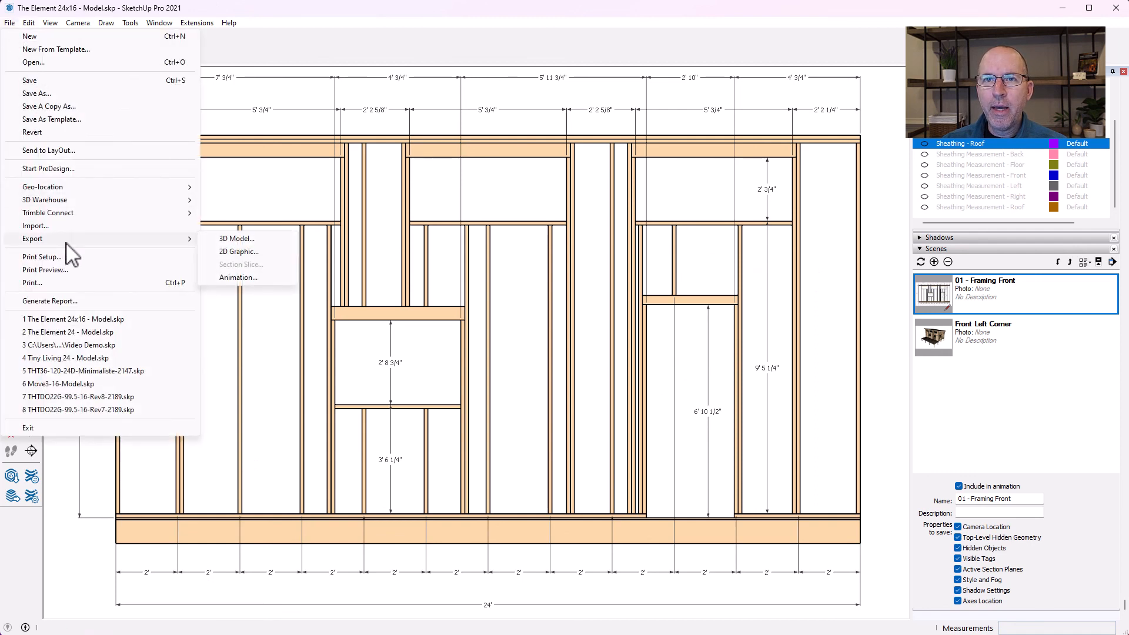
left_click(247, 253)
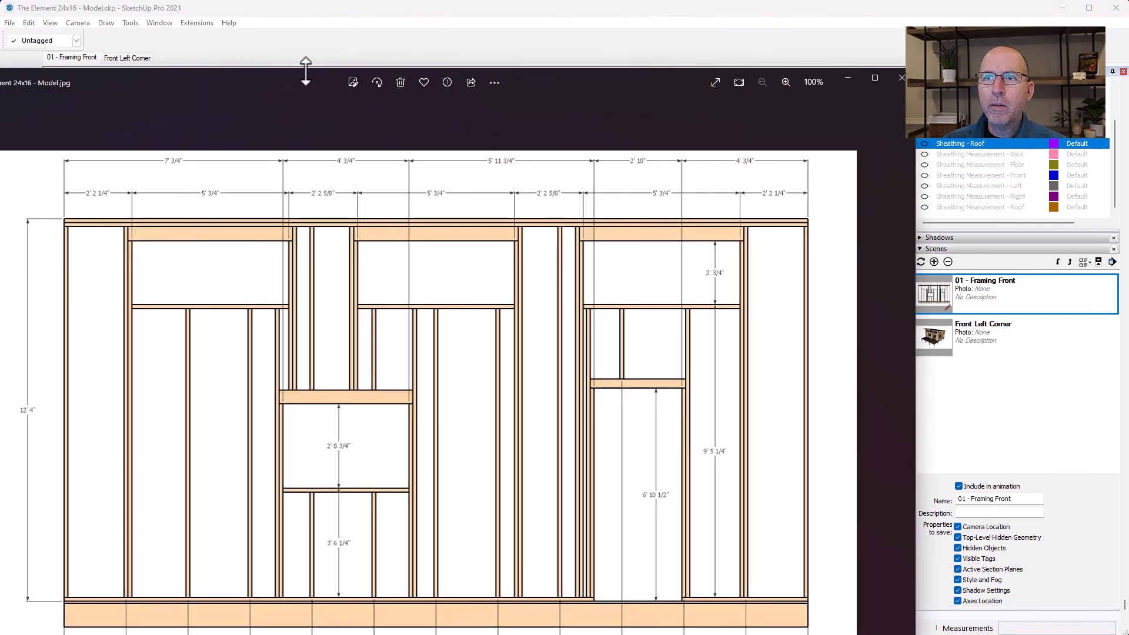
left_click_drag(306, 71, 416, 55)
left_click_drag(330, 69, 457, 11)
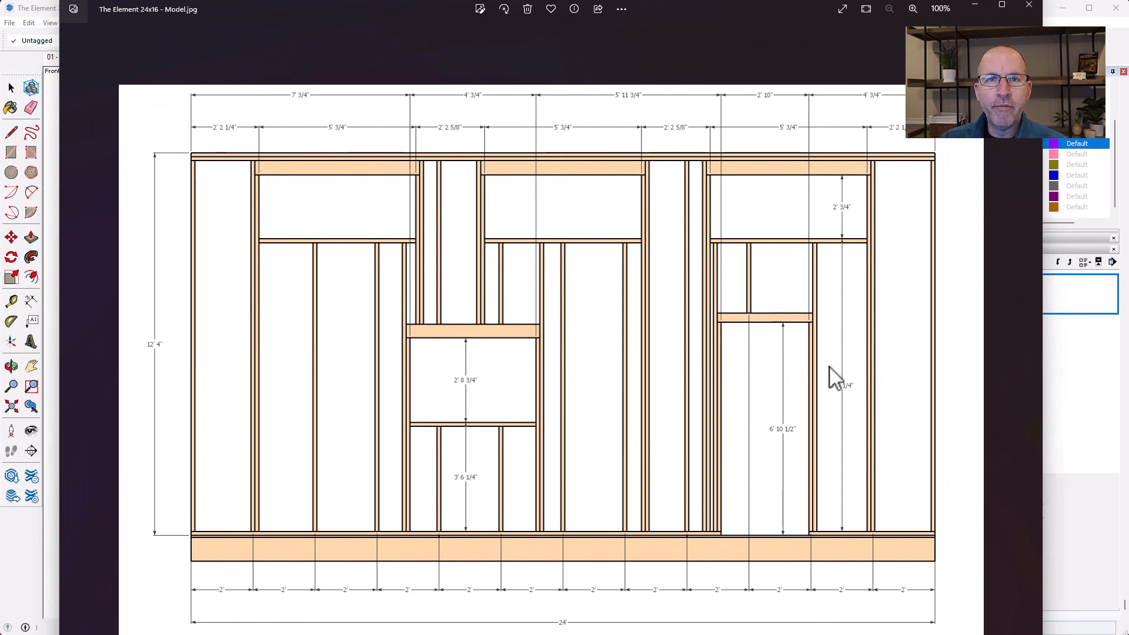
left_click(1029, 5)
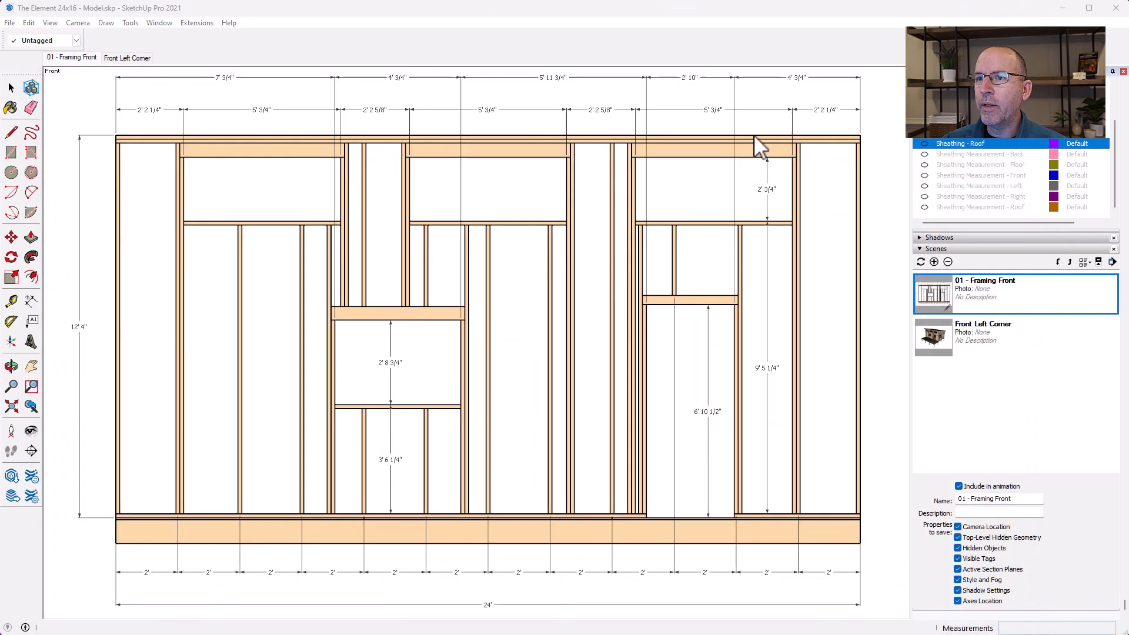
Switch to Word, create a blank document and set its page to landscape orientation.
mouse_move(435, 634)
left_mouse_down()
mouse_move(431, 195)
mouse_move(416, 108)
left_mouse_up()
left_click(101, 125)
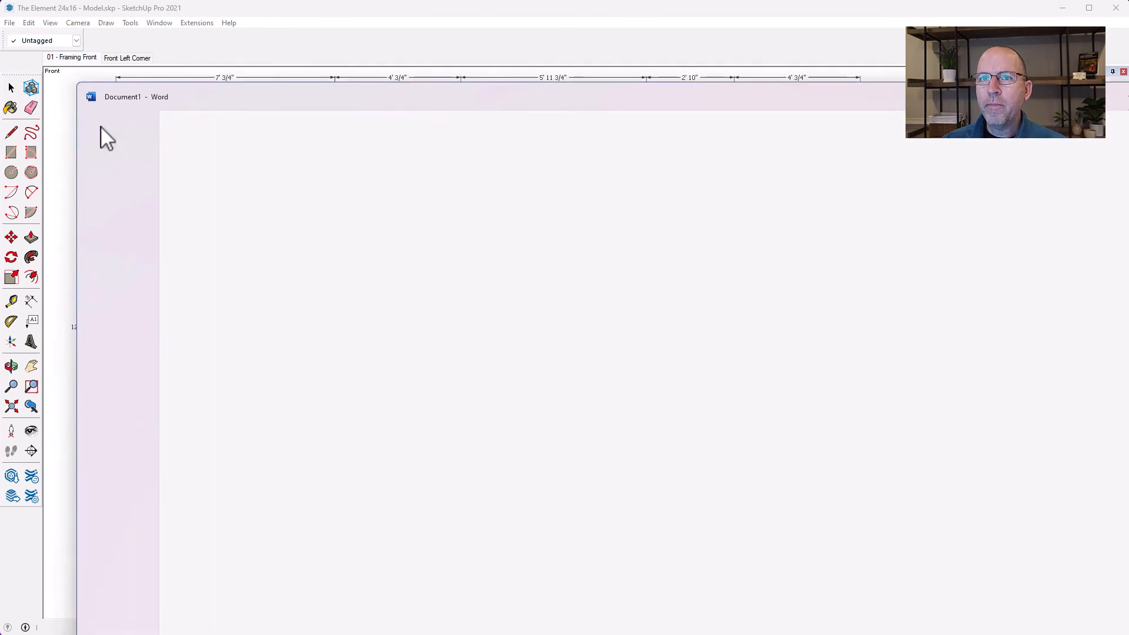
left_click_drag(317, 96, 333, 43)
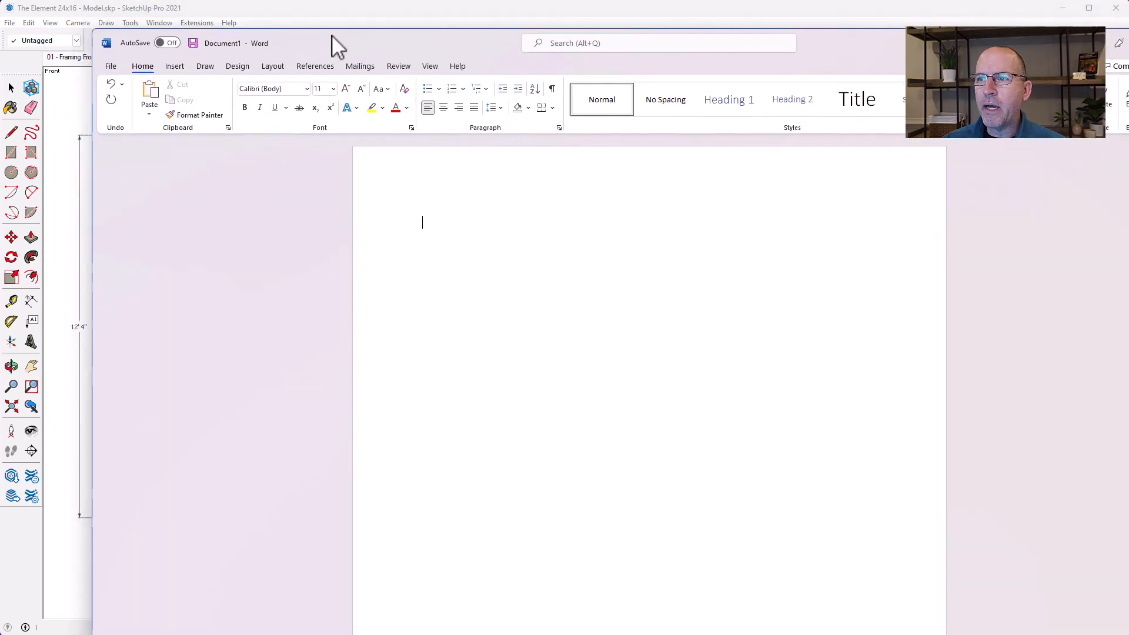
left_click(111, 63)
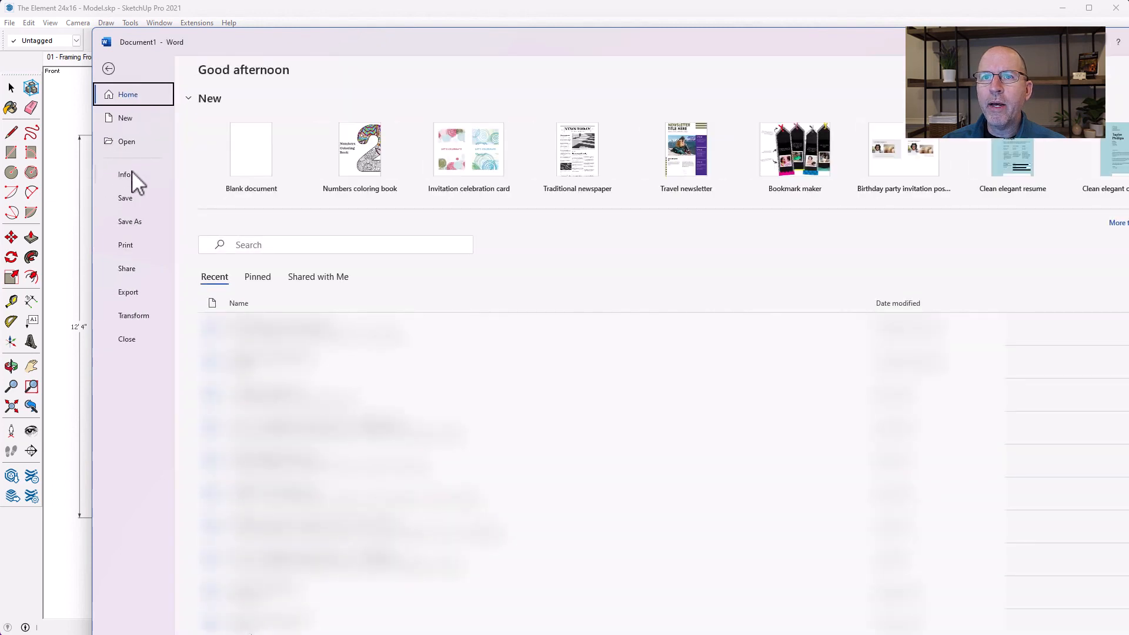
left_click(128, 241)
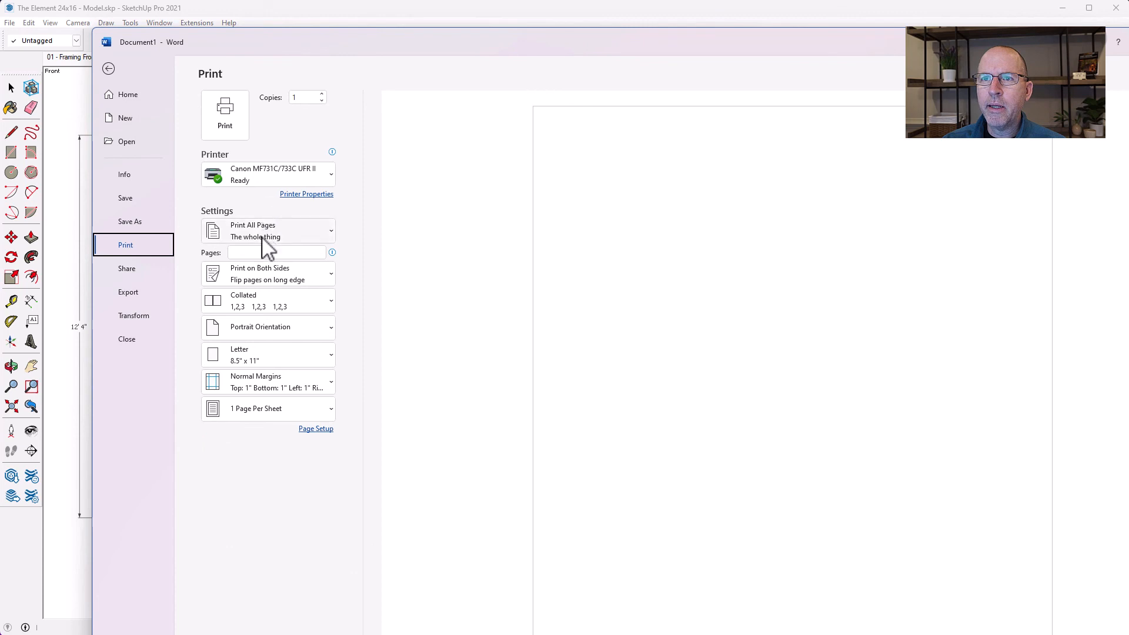
left_click(272, 327)
left_click(270, 385)
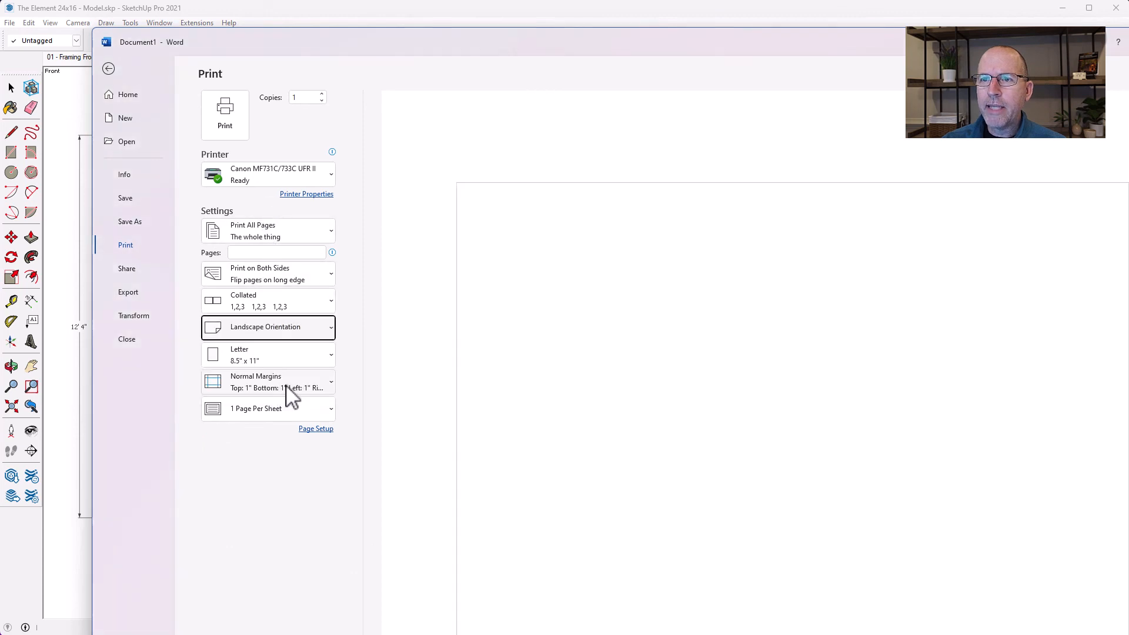
left_click_drag(789, 50, 868, 46)
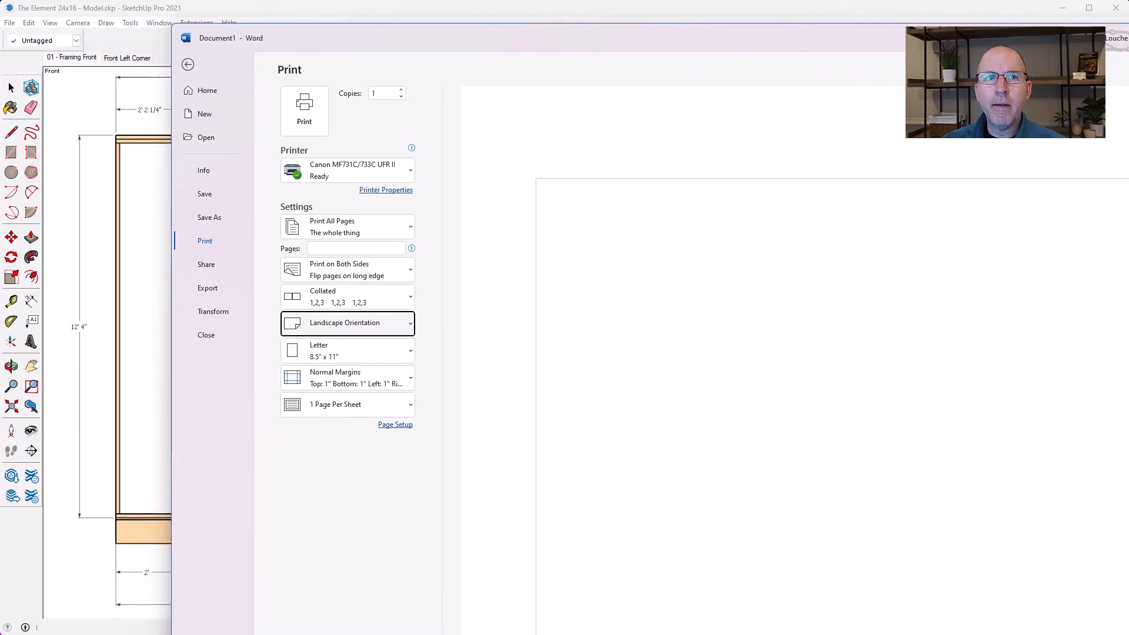
key("Escape")
Place the exported front framing image in the Word document and enlarge it proportionally on the page.
left_click(706, 370)
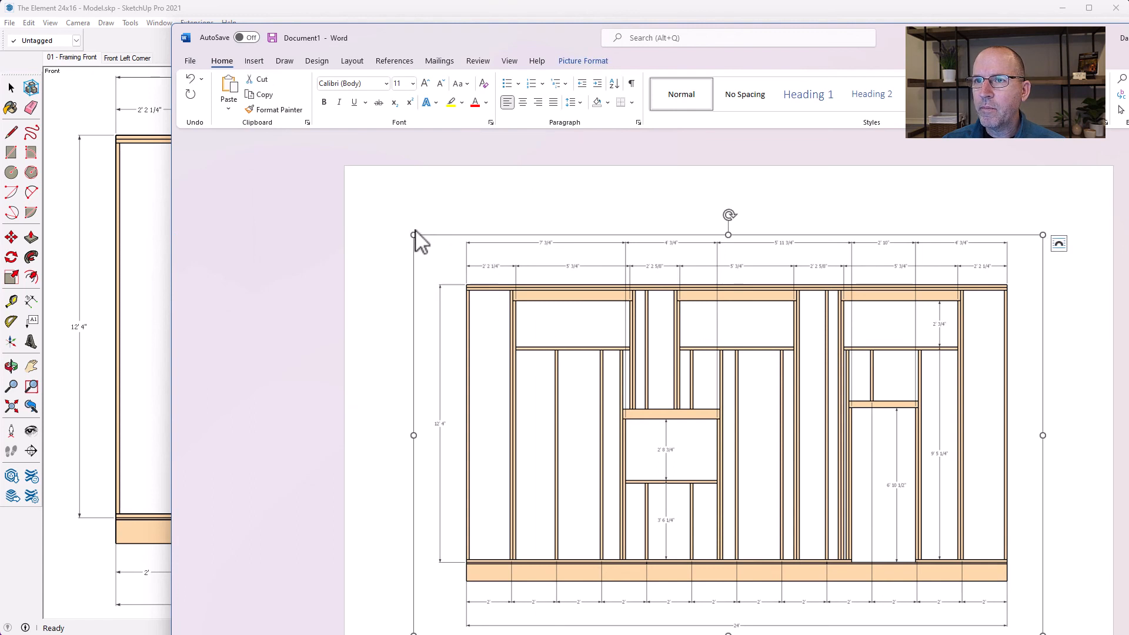
left_click_drag(414, 232, 353, 186)
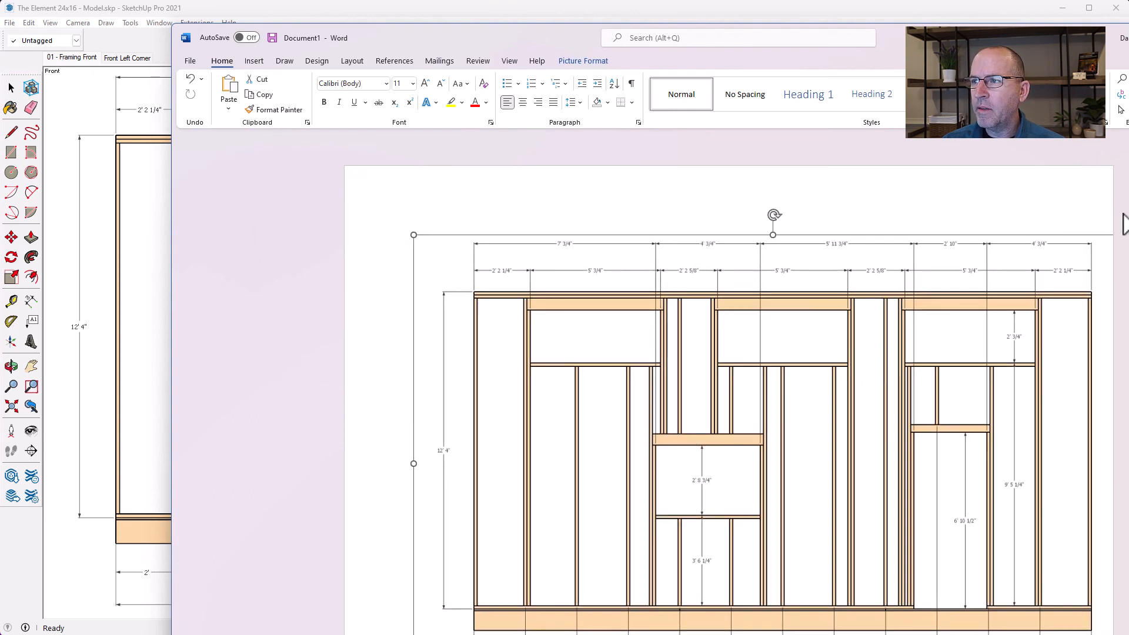
left_click(1124, 217)
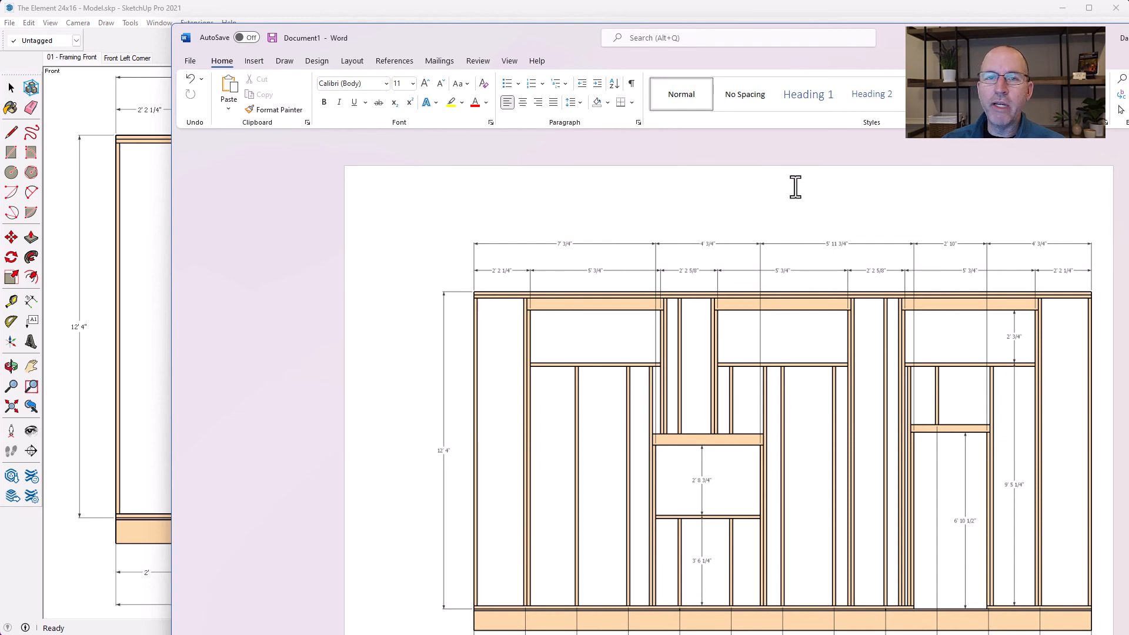